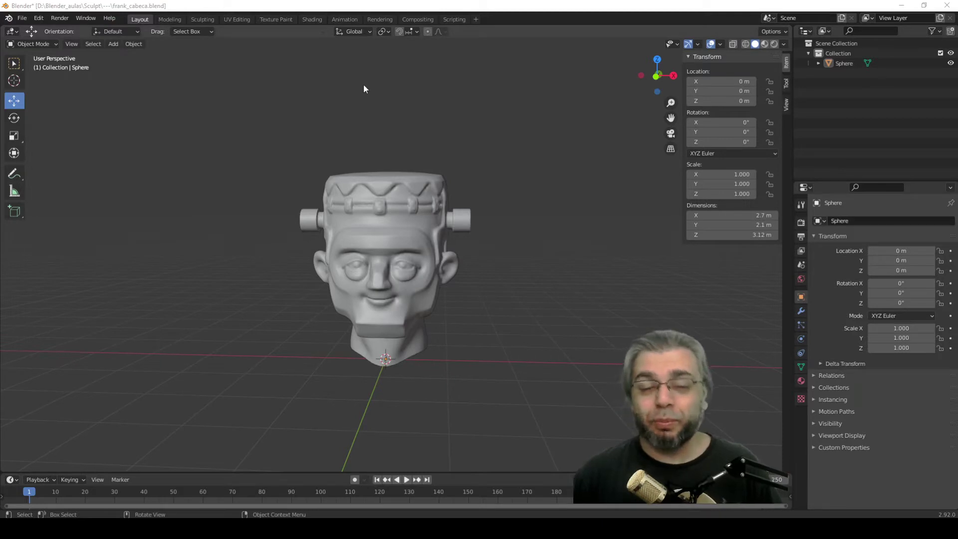
Step: Lift the Frankenstein head straight up along Z to a height of 6.7241 m
middle_drag(380, 211, 322, 211)
scroll(375, 301, down, 3)
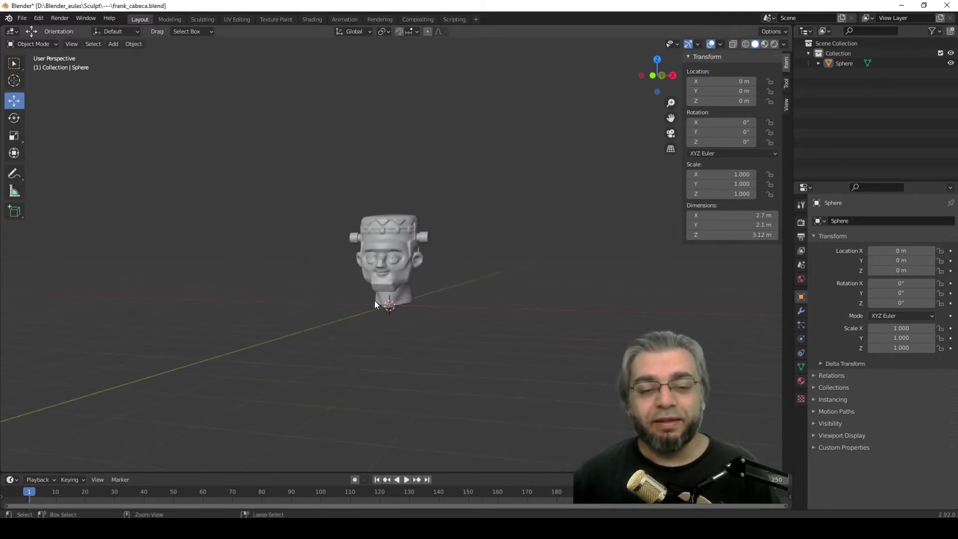
click(385, 255)
middle_drag(385, 254, 389, 264)
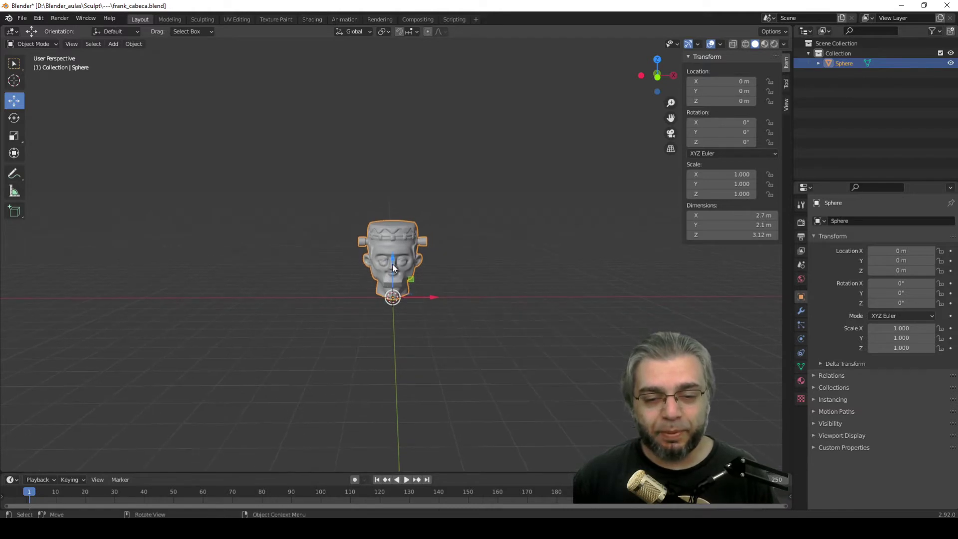
drag(391, 264, 433, 133)
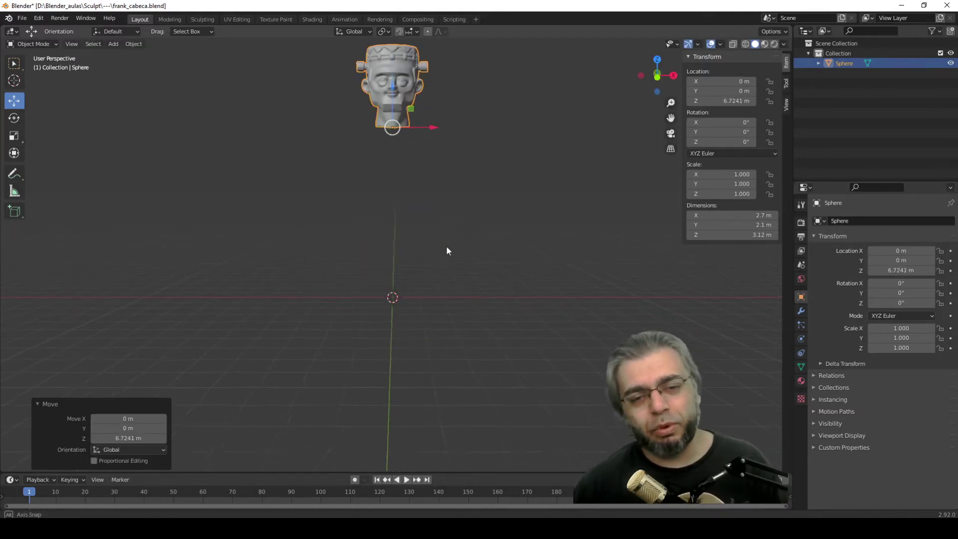
mouse_move(446, 245)
middle_down()
mouse_move(440, 206)
mouse_move(404, 256)
middle_up()
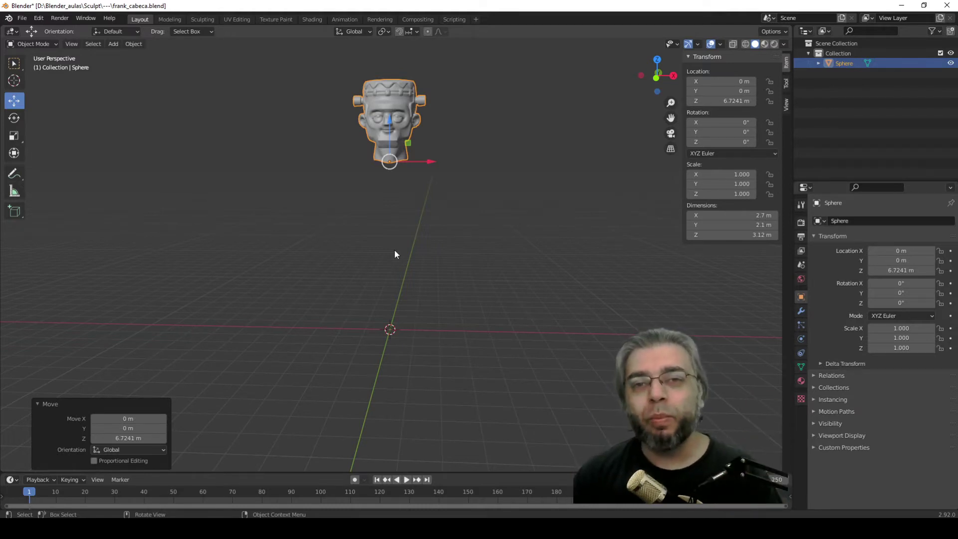
Step: Add a UV sphere with 200 segments and its ring count corrected to 100
click(149, 199)
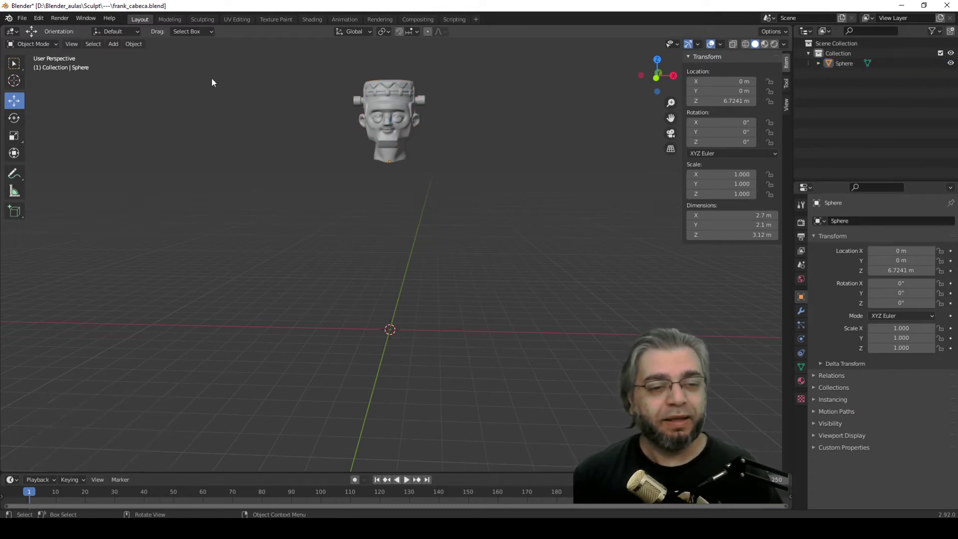
click(112, 44)
mouse_move(125, 56)
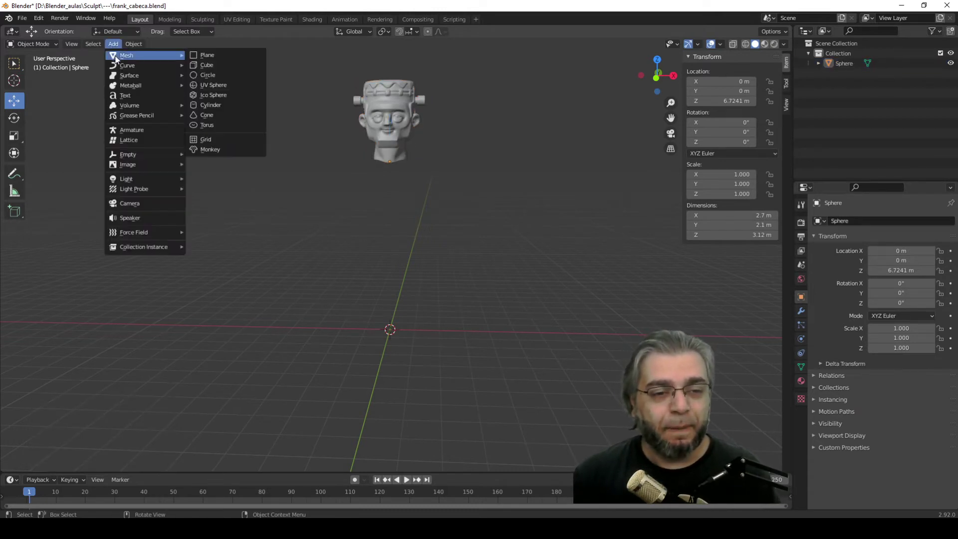
click(214, 85)
text(200)
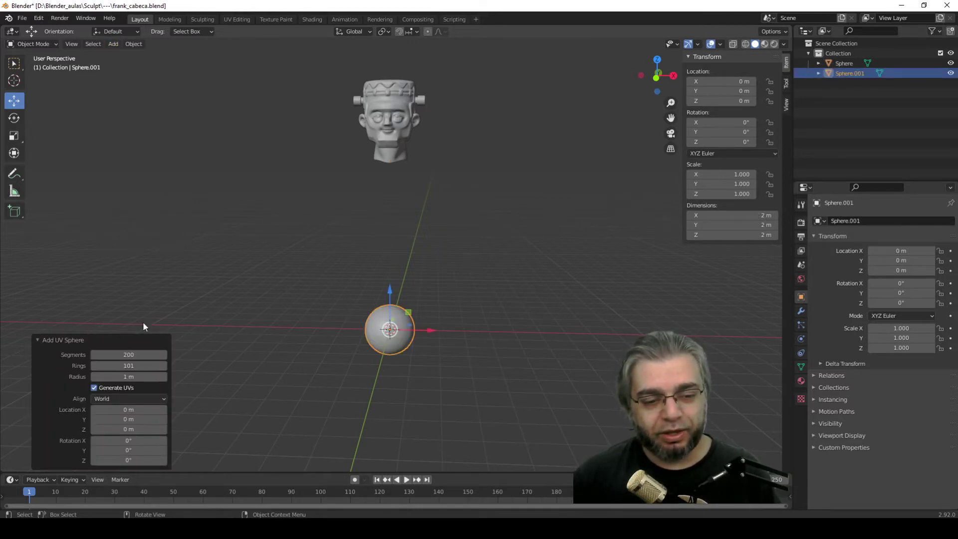
click(127, 365)
text(101)
key(BackSpace)
text(0)
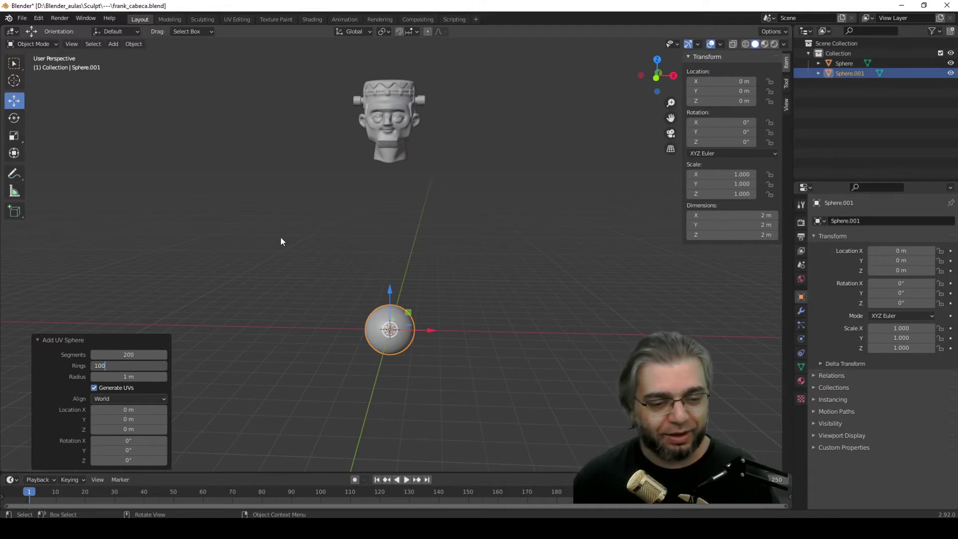
click(297, 315)
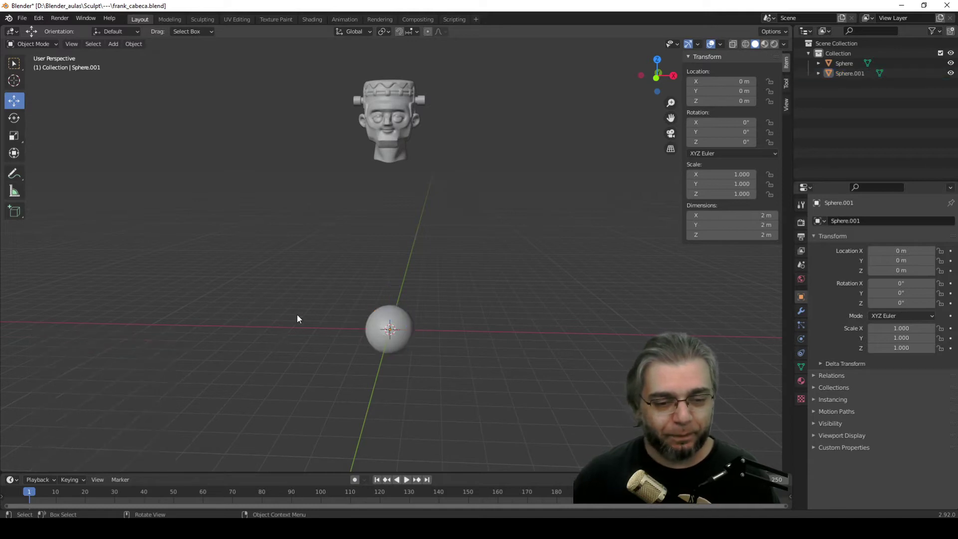
click(381, 314)
middle_drag(382, 315, 390, 303)
Step: Lift the new sphere along Z toward the head, undoing a trial enlargement
drag(390, 298, 406, 137)
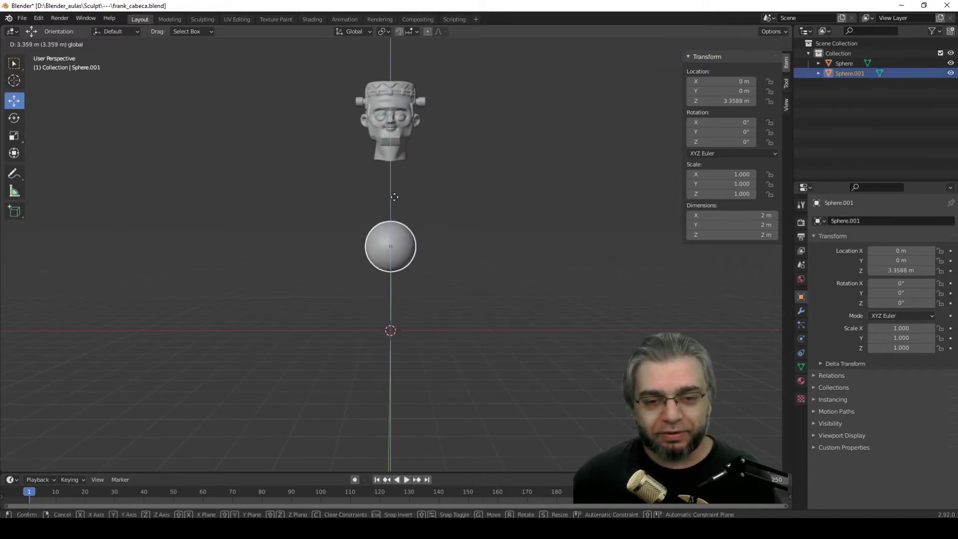
mouse_move(406, 136)
middle_down()
mouse_move(400, 244)
mouse_move(376, 222)
mouse_move(413, 276)
middle_up()
scroll(389, 210, up, 2)
scroll(379, 246, up, 2)
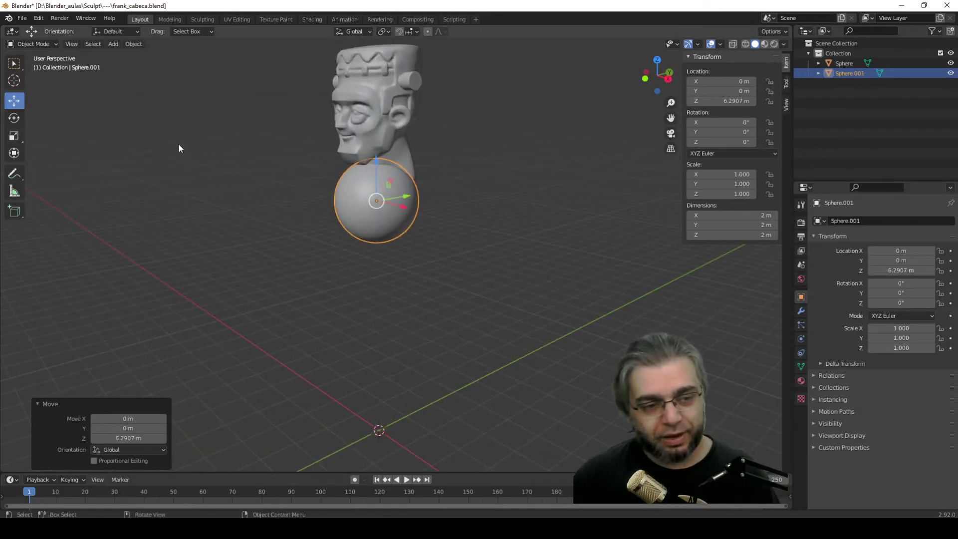
click(14, 136)
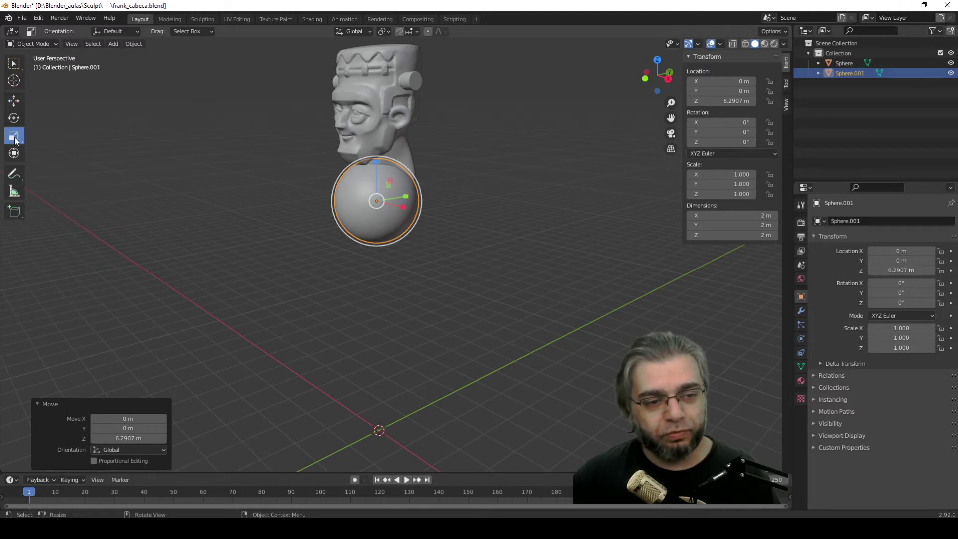
drag(408, 172, 439, 173)
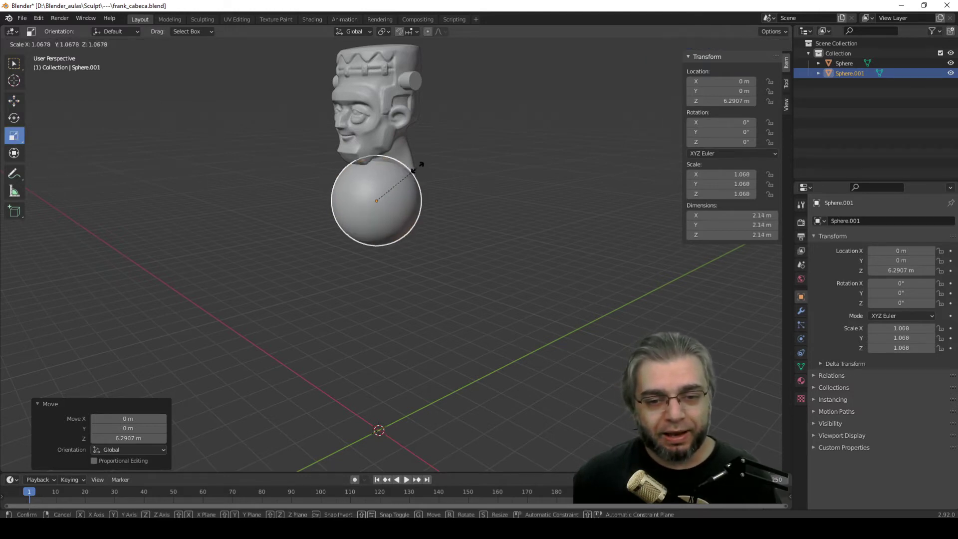
key(alt+s)
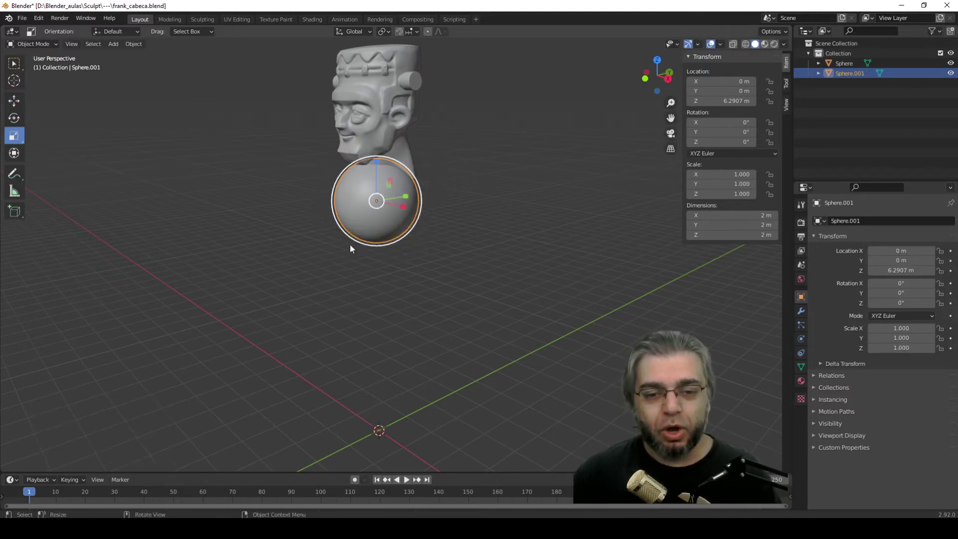
middle_drag(349, 244, 391, 274)
click(391, 275)
click(14, 102)
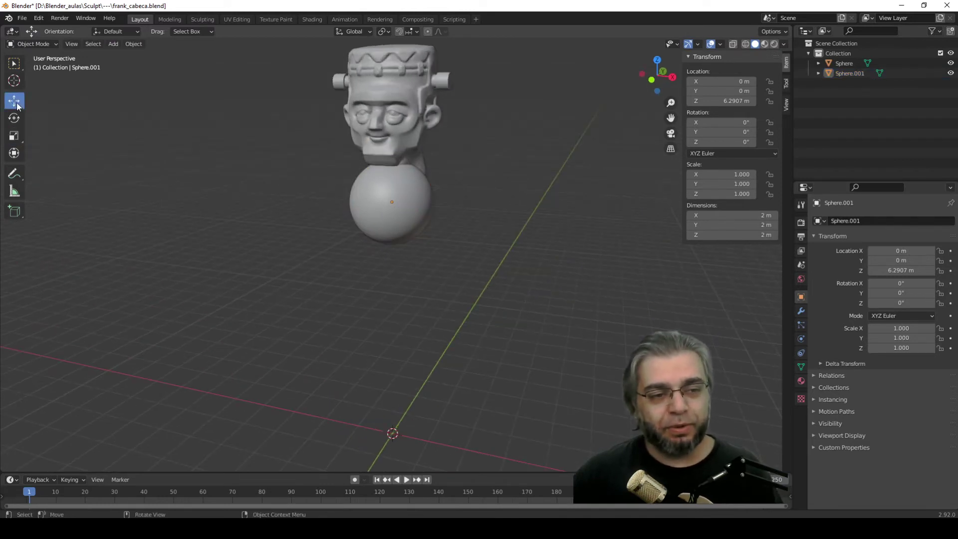
middle_drag(323, 206, 380, 215)
click(380, 214)
middle_drag(368, 272, 388, 273)
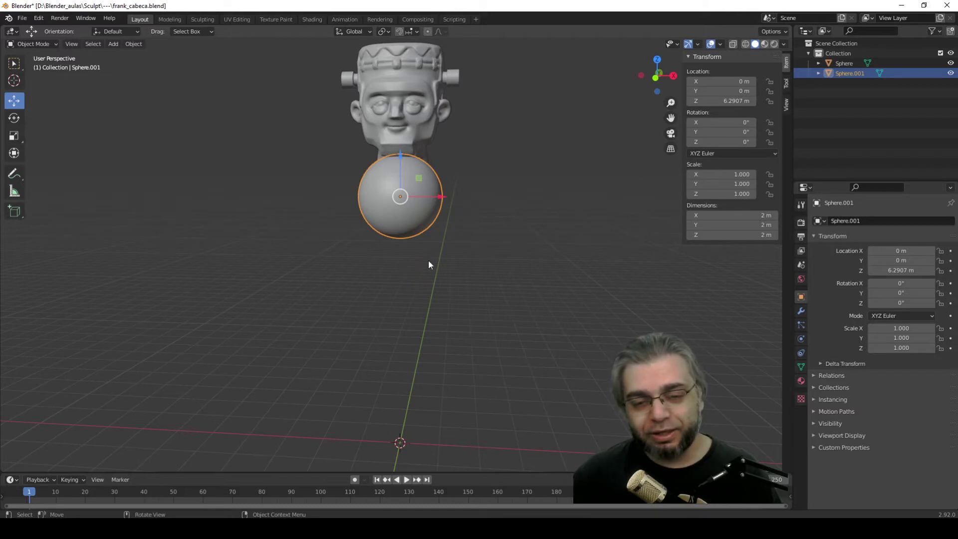
Step: Scale the body sphere to 1.269 and lower it to about Z 5.99 m under the head
key(s)
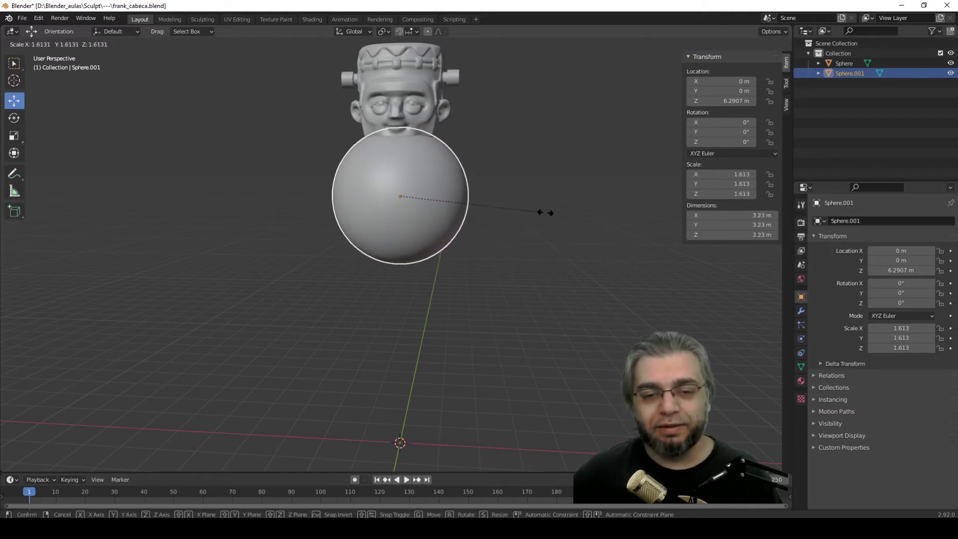
click(504, 196)
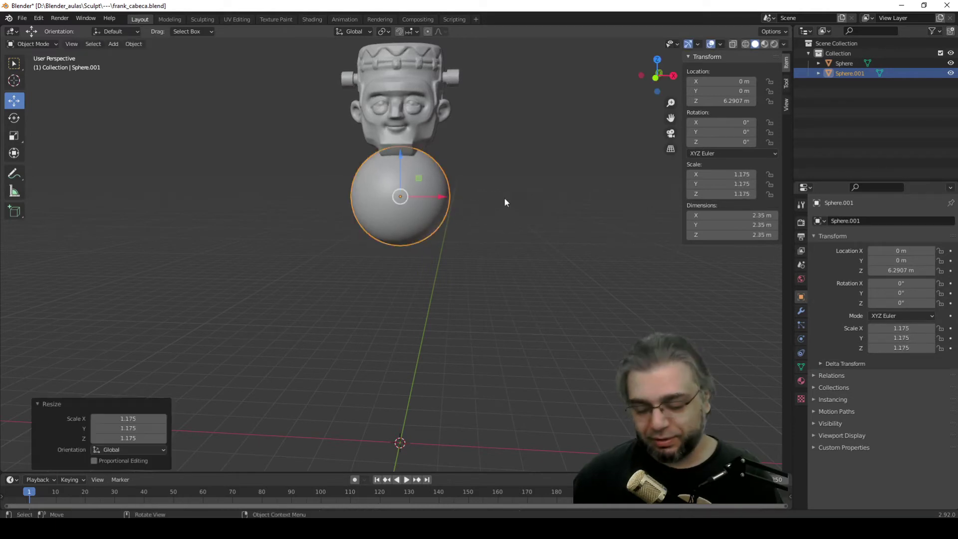
key(KP_1)
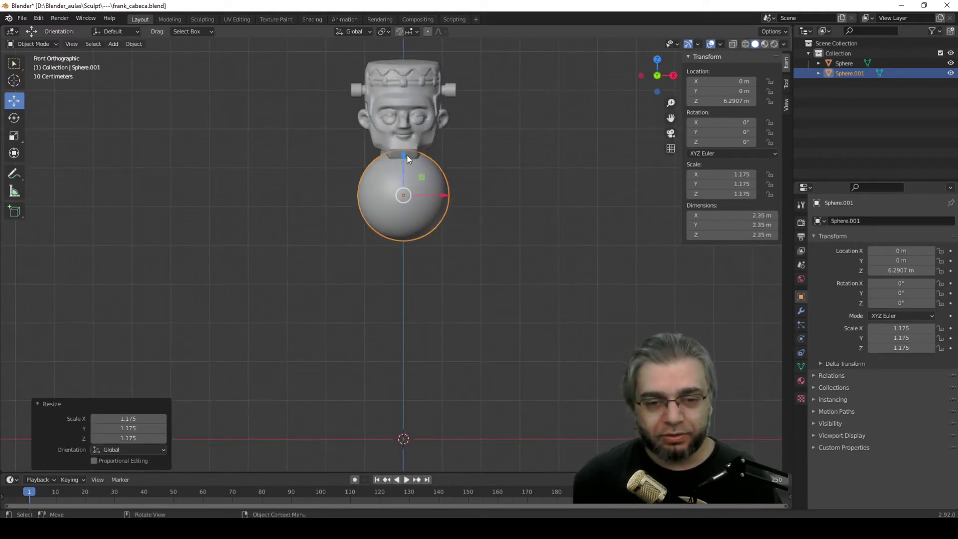
drag(407, 158, 517, 197)
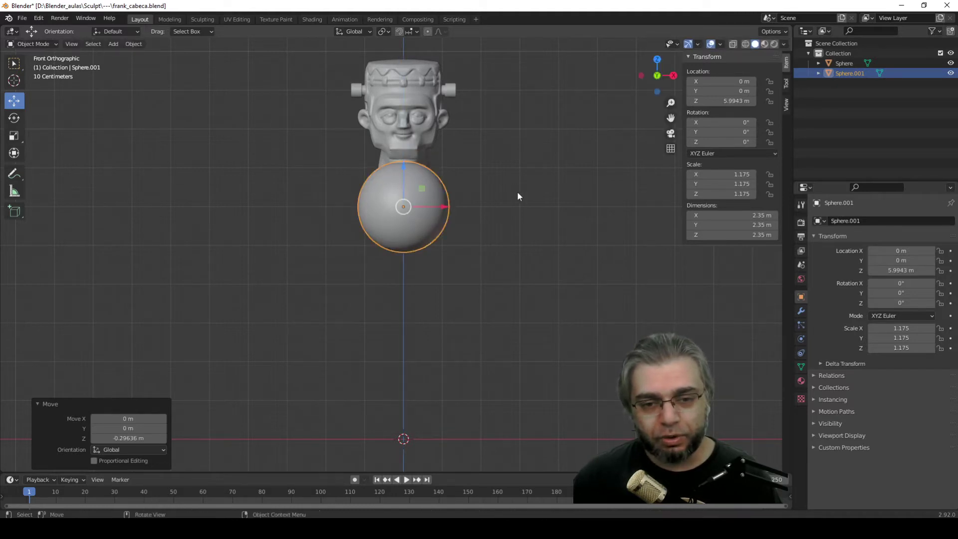
key(s)
click(529, 194)
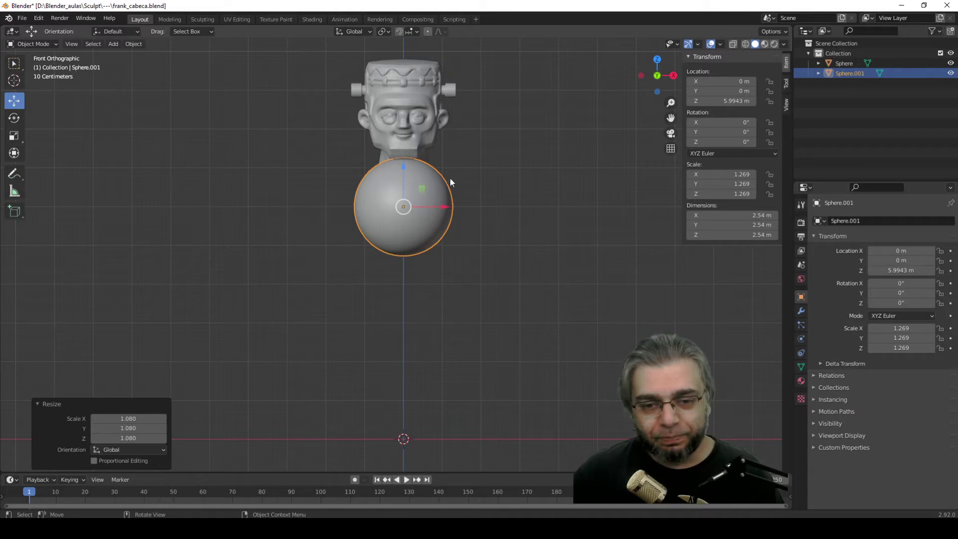
click(483, 206)
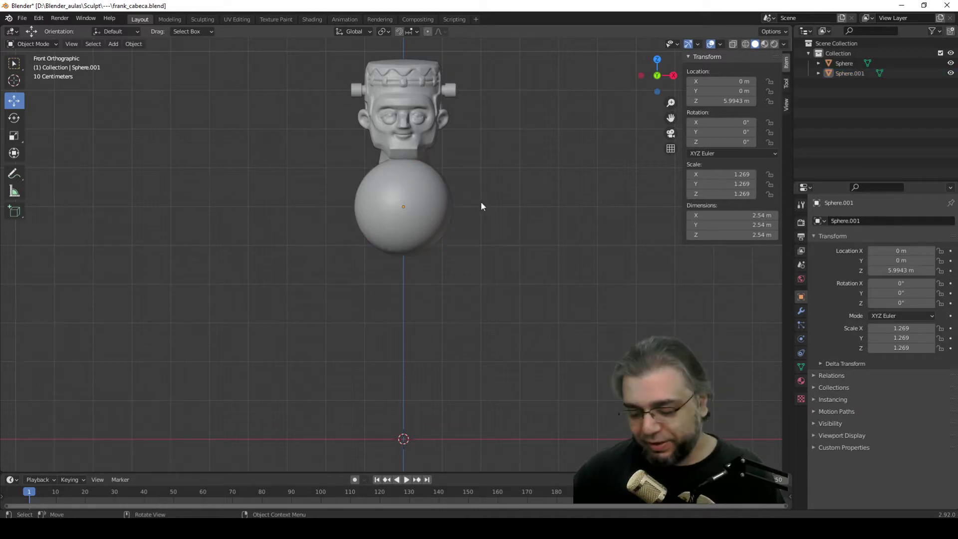
key(KP_3)
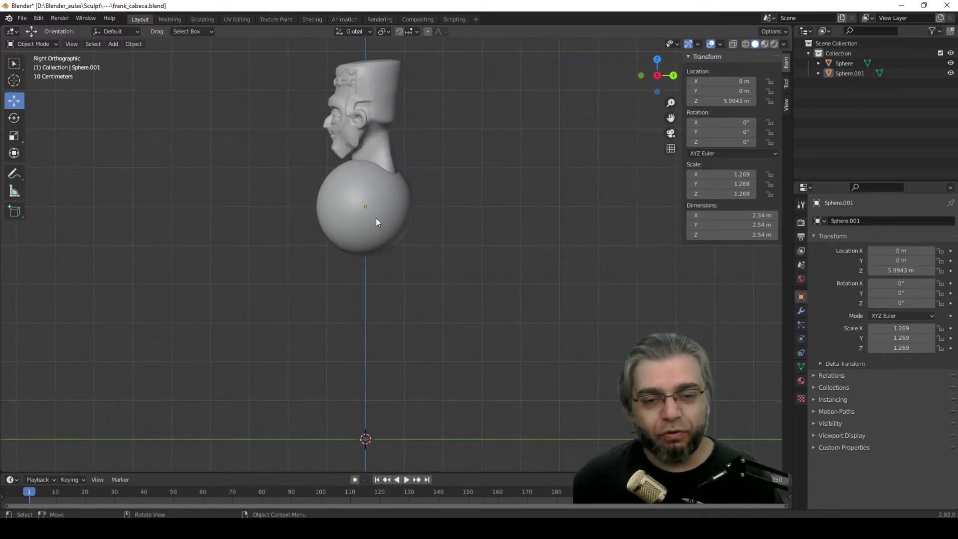
Step: Slide the body sphere along Y to -0.064427 m, centring it under the neck
click(376, 220)
drag(402, 210, 400, 211)
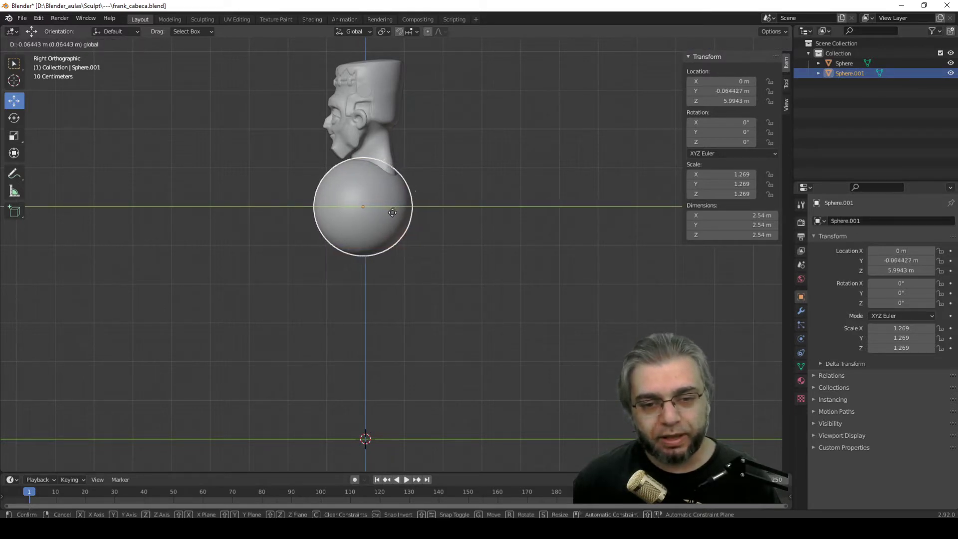
drag(400, 210, 392, 143)
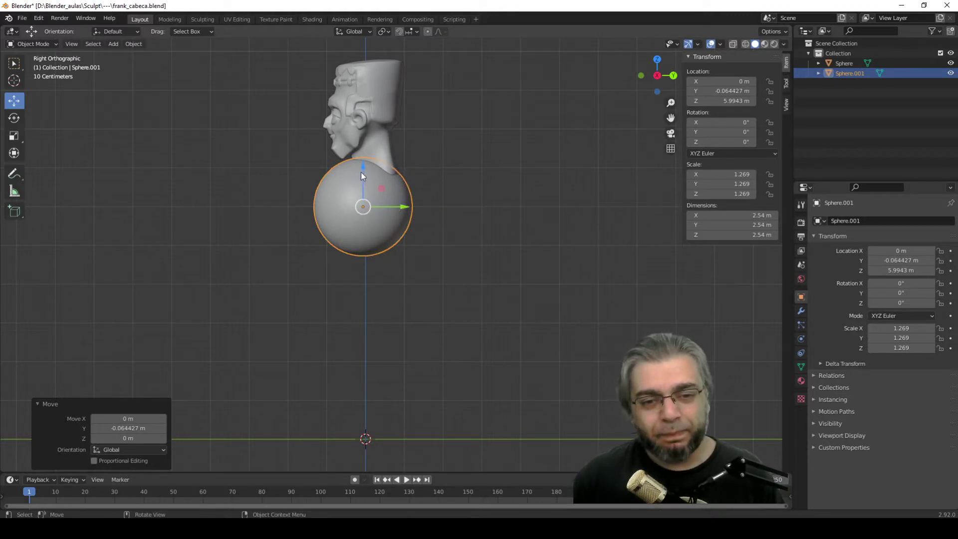
click(349, 177)
click(342, 172)
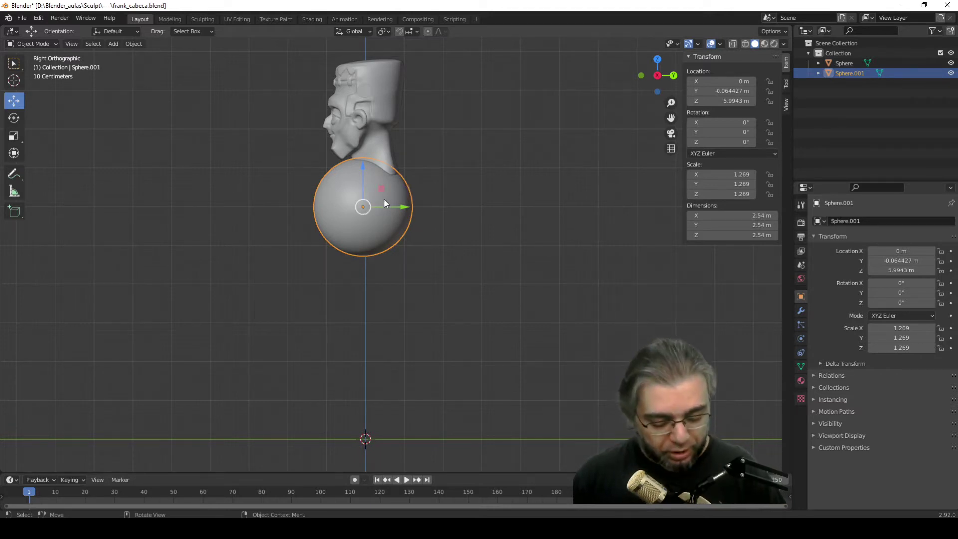
Step: Duplicate the body sphere in place, discarding a first misplaced copy
key(shift+d)
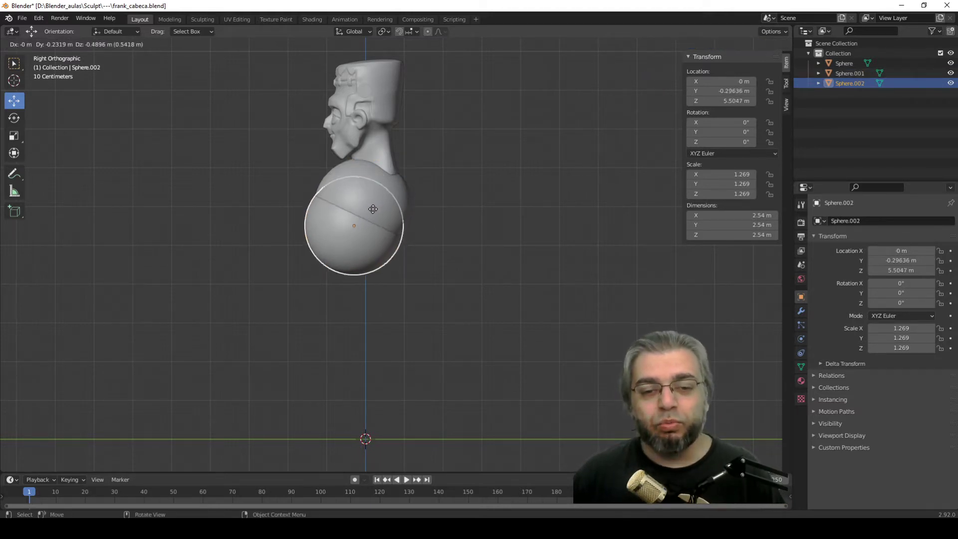
click(373, 211)
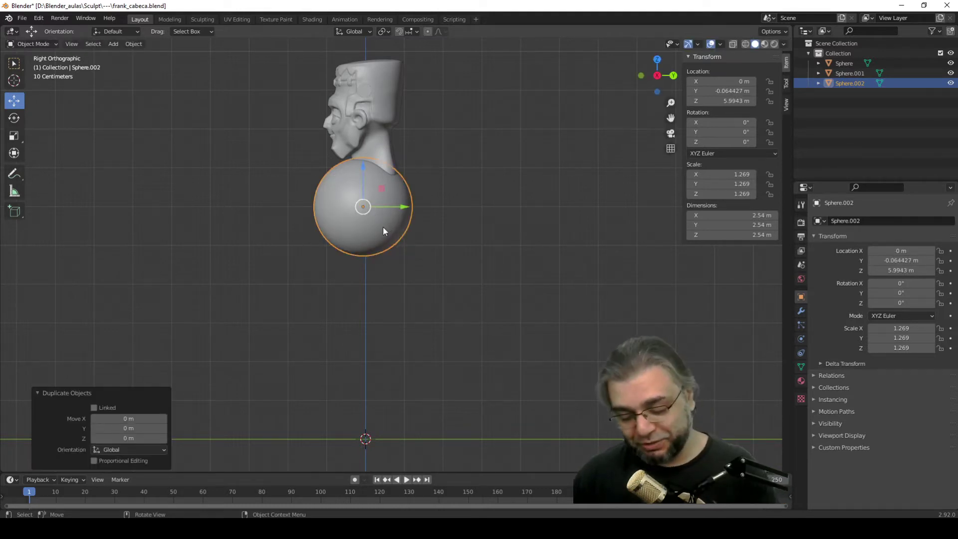
key(Delete)
click(364, 235)
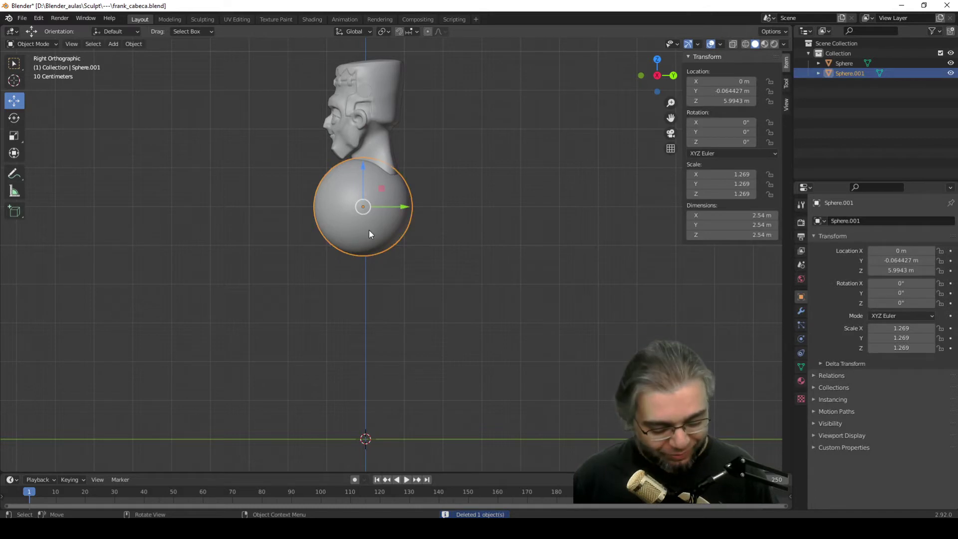
key(shift+d)
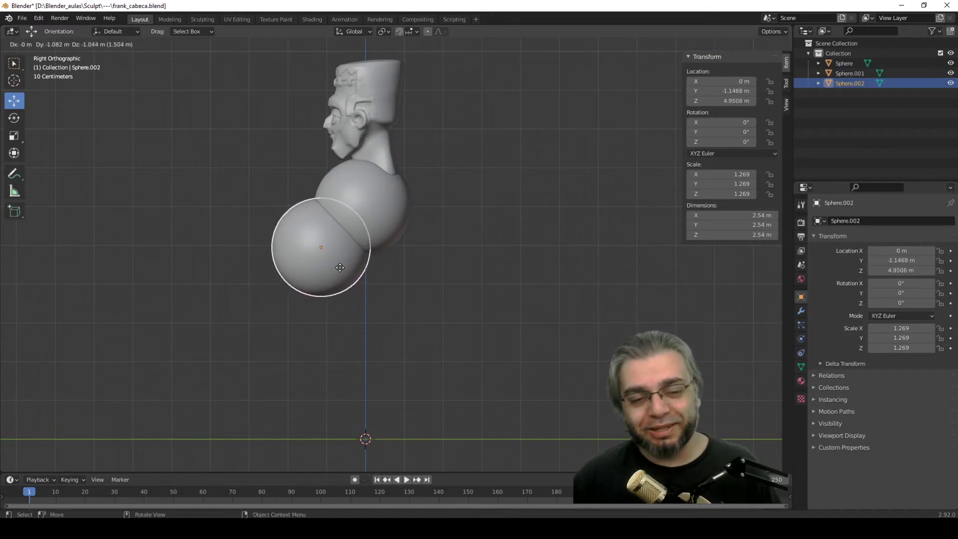
key(Escape)
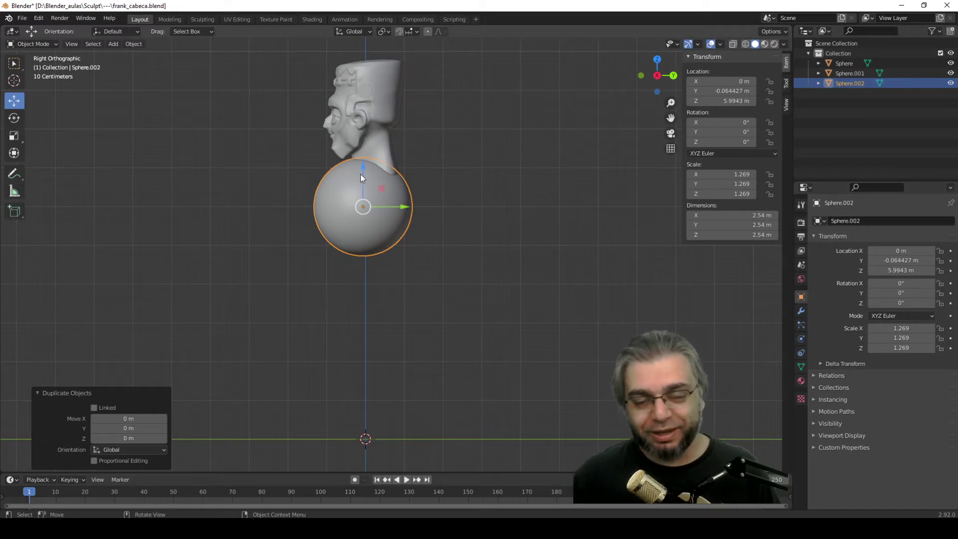
Step: Move the copy below the body, shrink it to 0.879, and settle it at Z 4.5383 m
drag(363, 169, 360, 222)
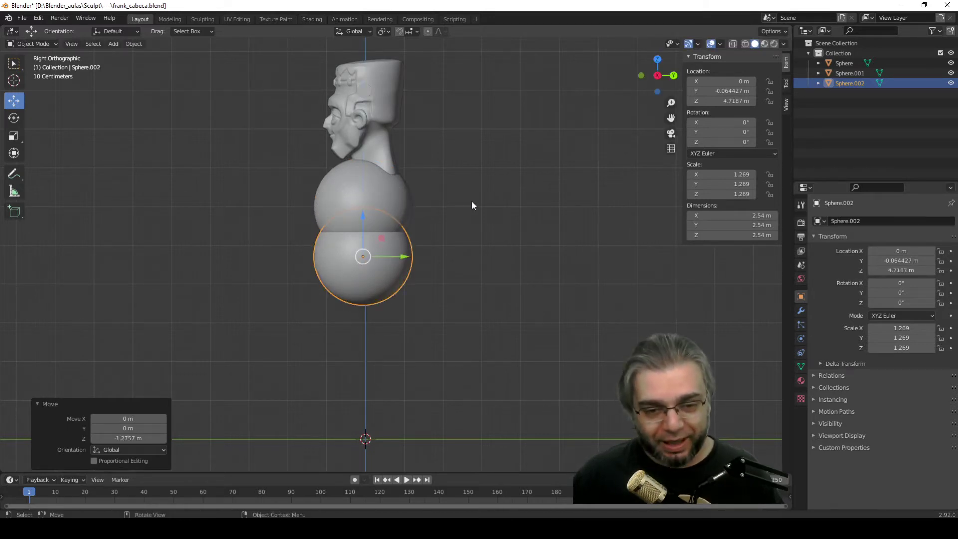
key(s)
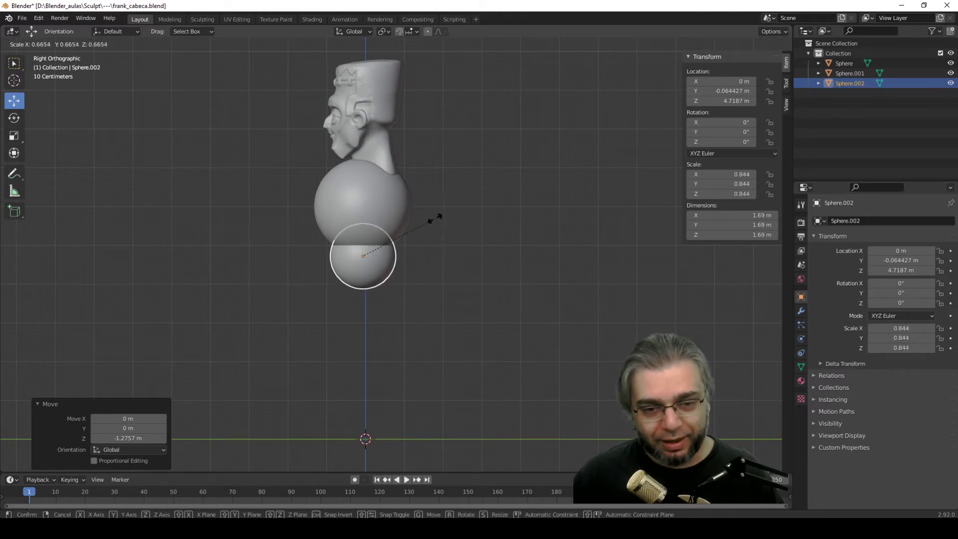
click(436, 215)
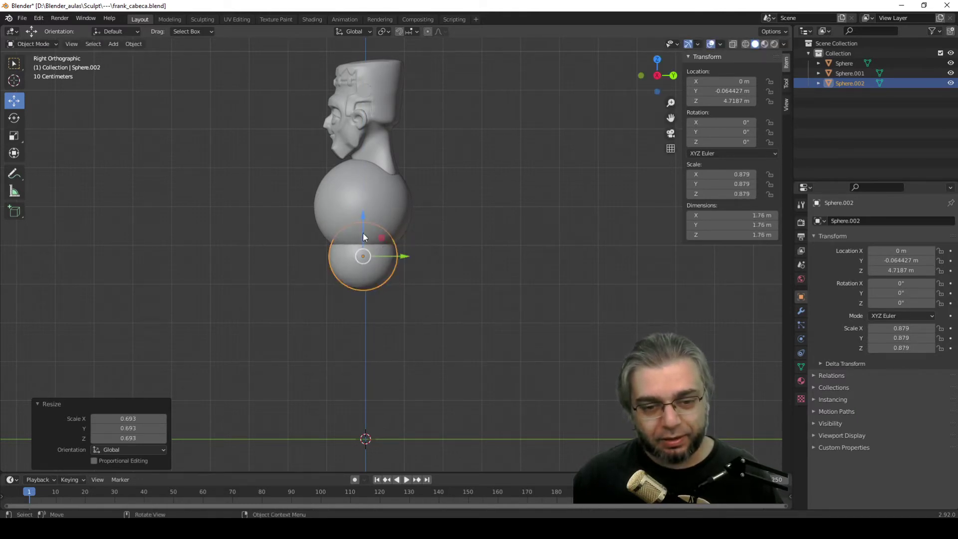
drag(363, 234, 384, 268)
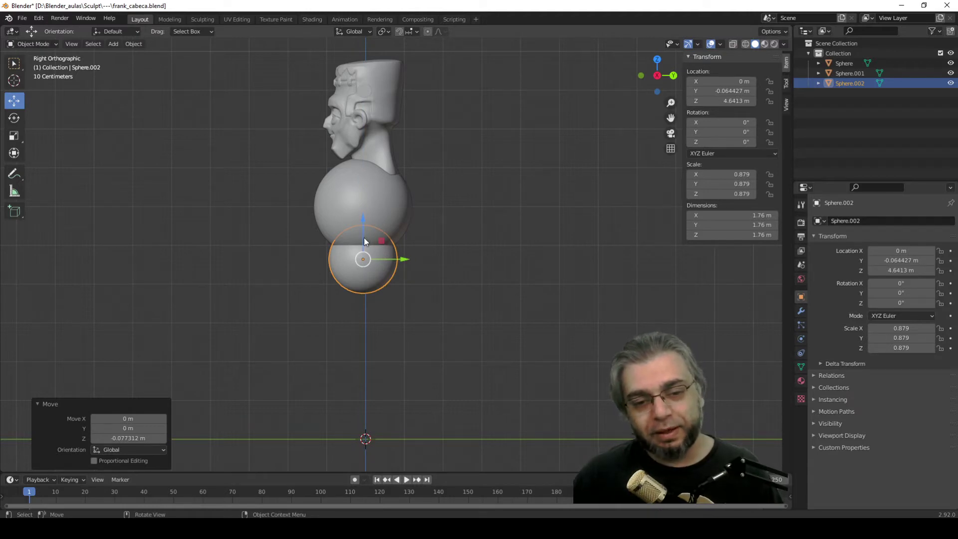
drag(363, 233, 359, 238)
key(KP_1)
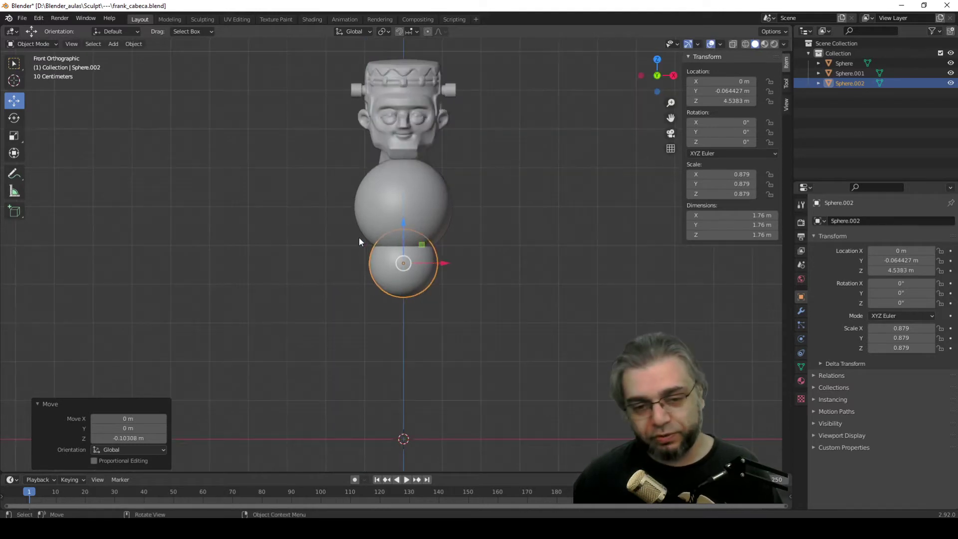
click(495, 240)
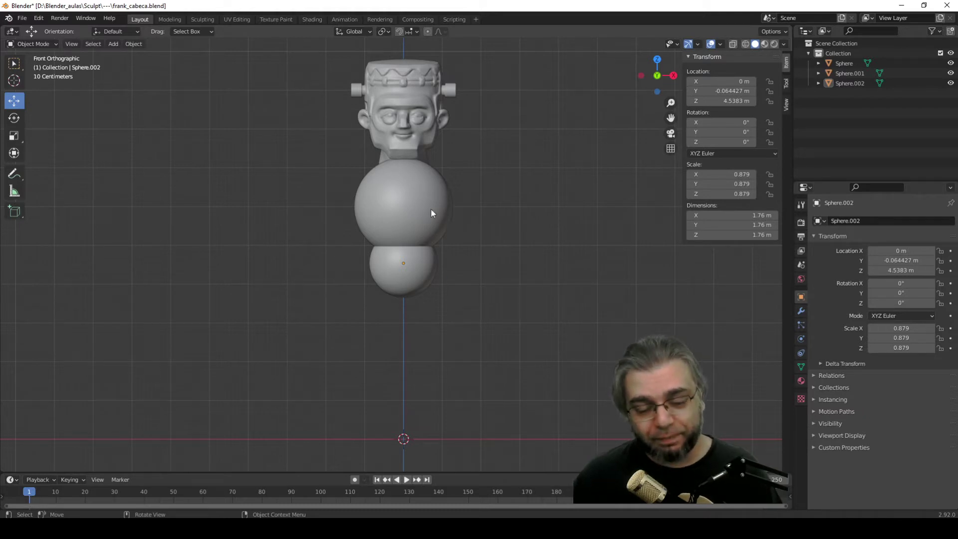
Step: Lower the bottom sphere slightly to Z 4.4996 m
click(408, 209)
click(396, 287)
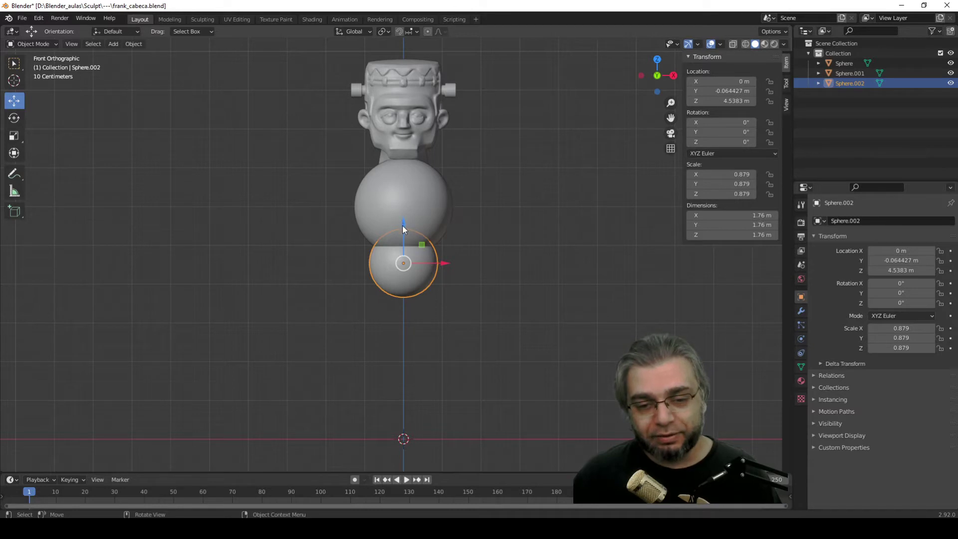
drag(402, 225, 401, 227)
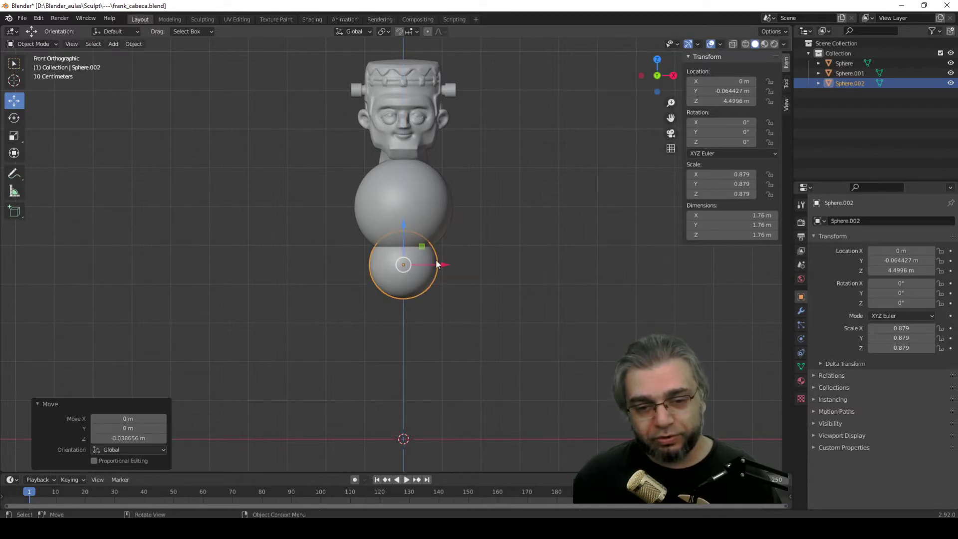
key(KP_3)
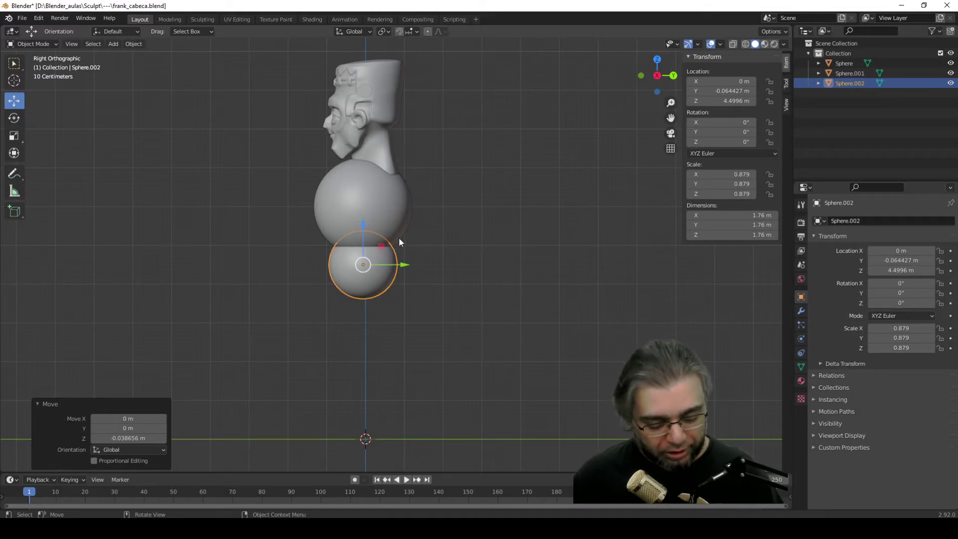
Step: Try a duplicate of the lower sphere placed forward and sideways, then delete it
key(shift+d)
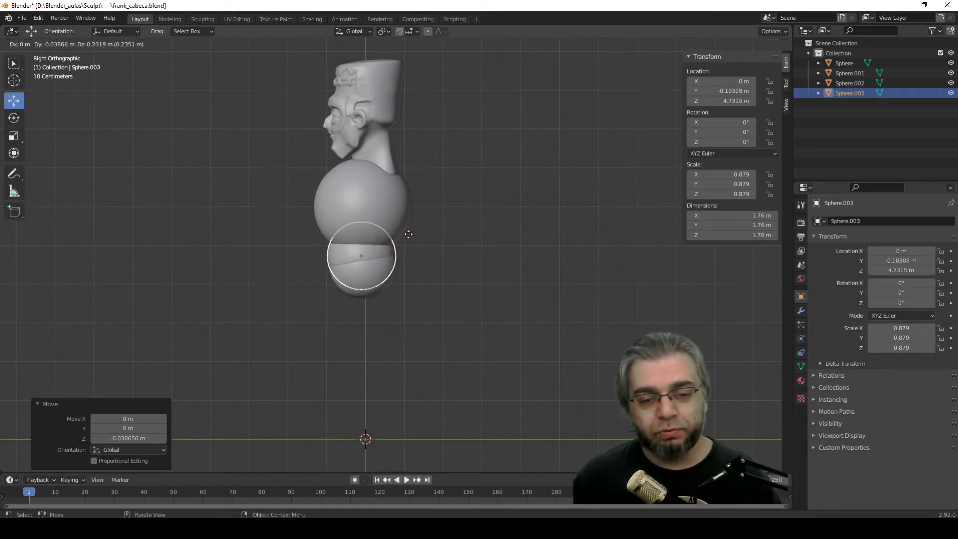
key(Escape)
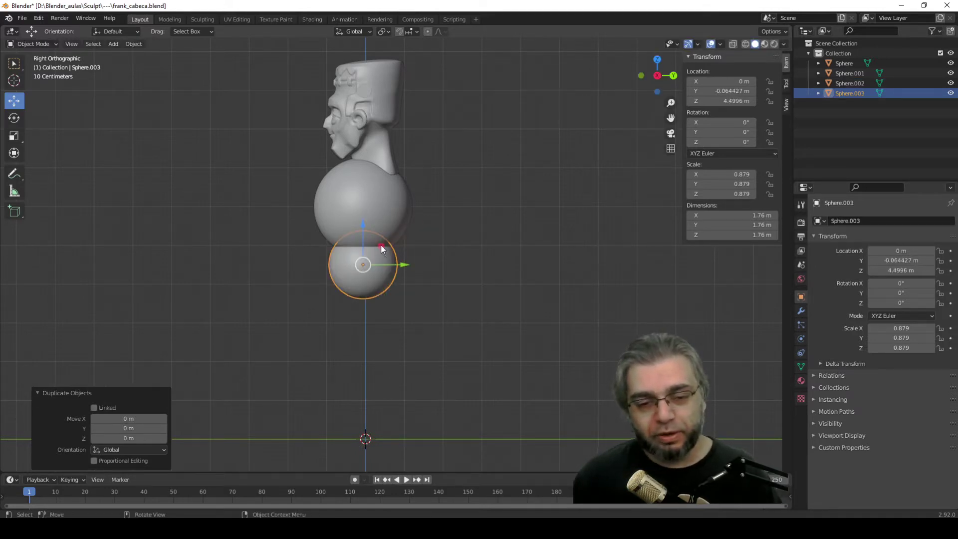
key(g)
click(351, 227)
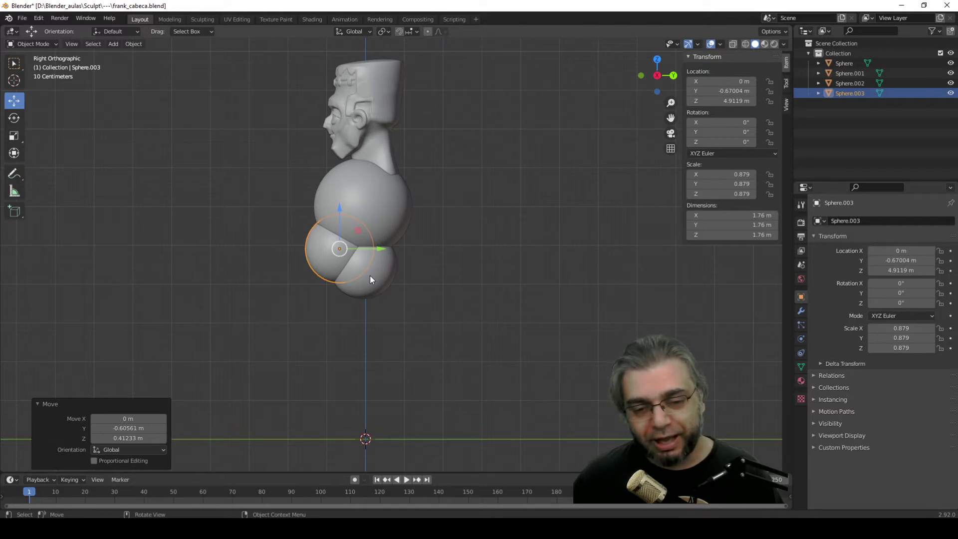
mouse_move(275, 228)
middle_down()
mouse_move(379, 268)
mouse_move(420, 257)
middle_up()
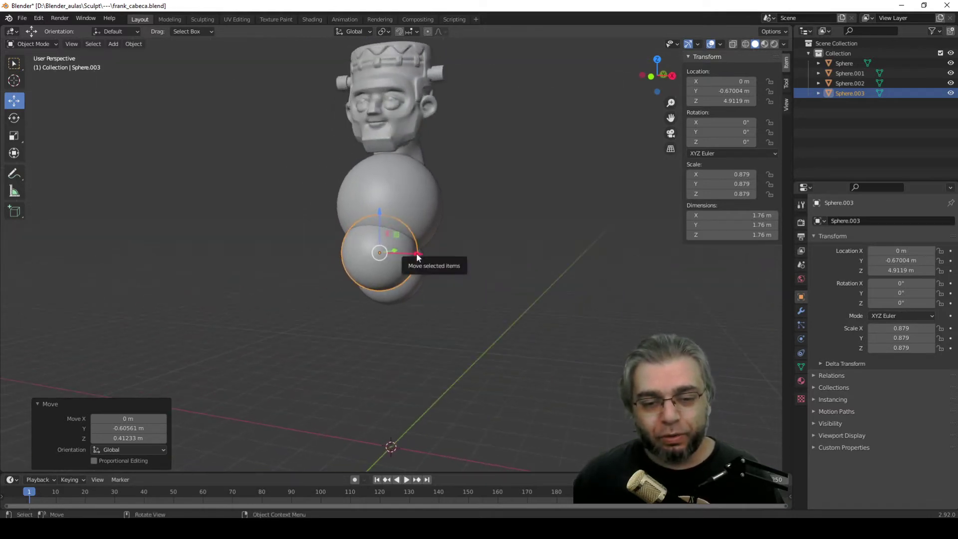
drag(418, 256, 430, 256)
middle_drag(430, 257, 435, 341)
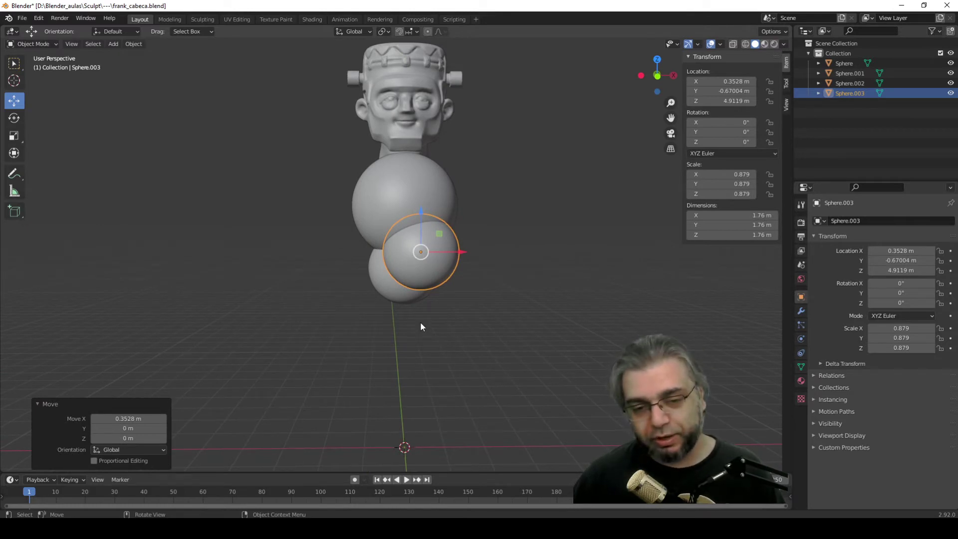
key(Delete)
Step: Make another off-centre duplicate of the lower sphere, delete it, then undo the deletion
middle_drag(426, 273, 381, 285)
click(393, 286)
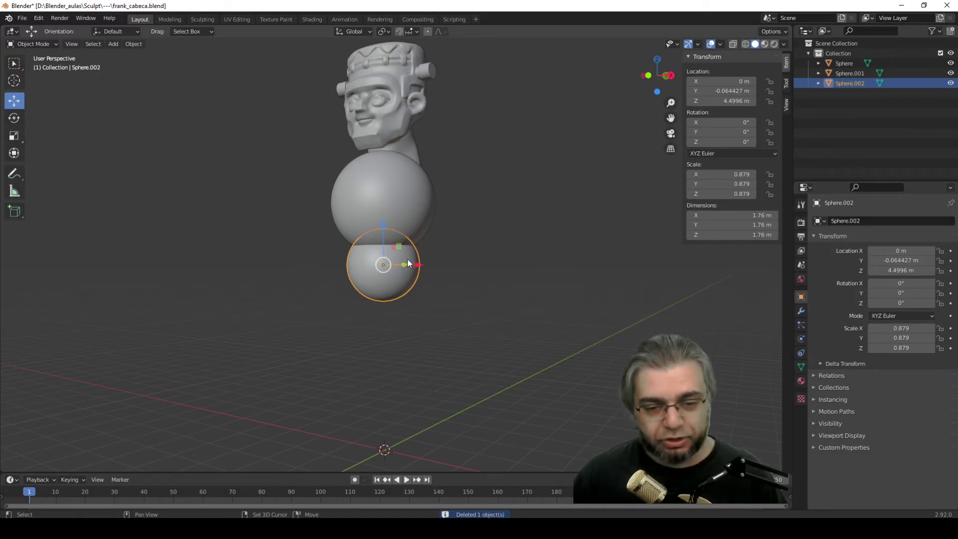
key(shift+d)
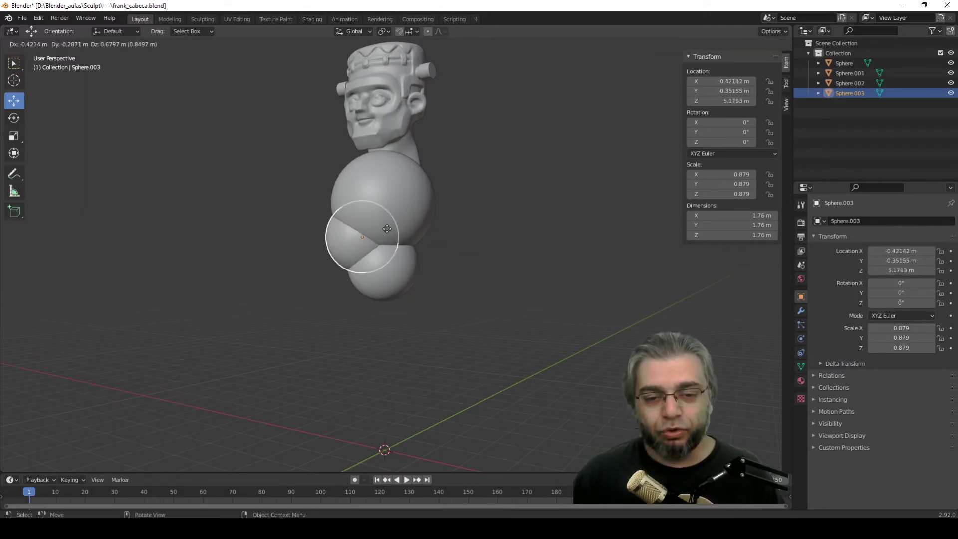
click(369, 223)
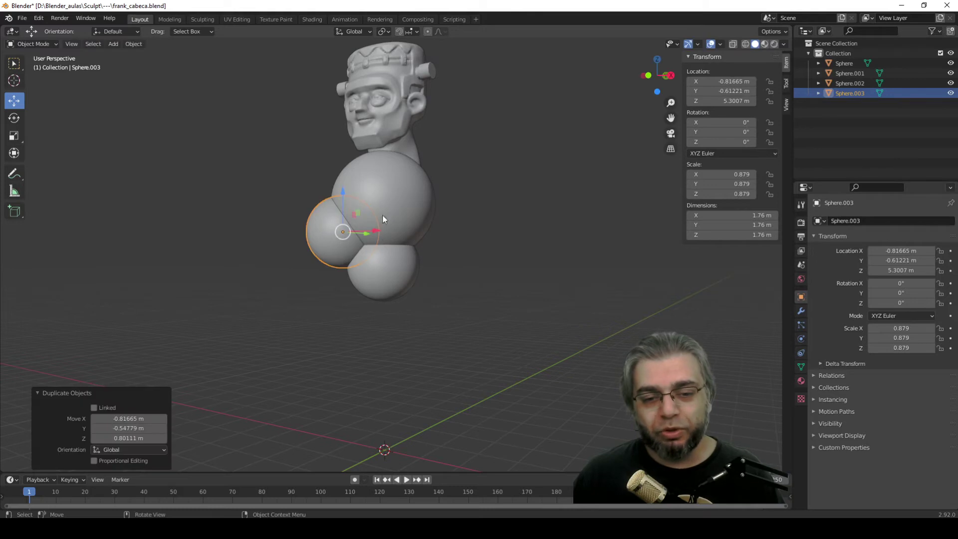
middle_drag(369, 242, 368, 330)
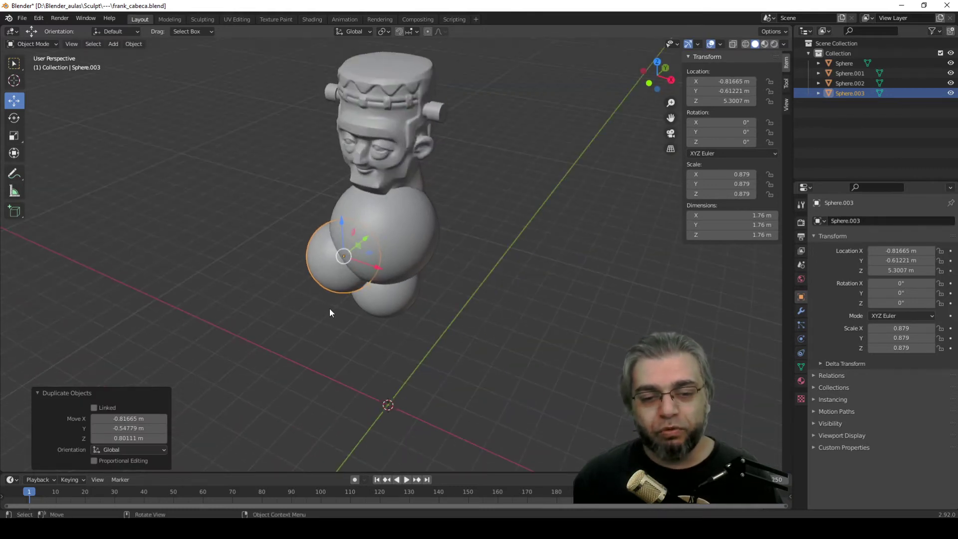
mouse_move(333, 302)
middle_down()
mouse_move(403, 329)
mouse_move(415, 325)
mouse_move(360, 321)
mouse_move(406, 285)
middle_up()
key(Delete)
key(ctrl+z)
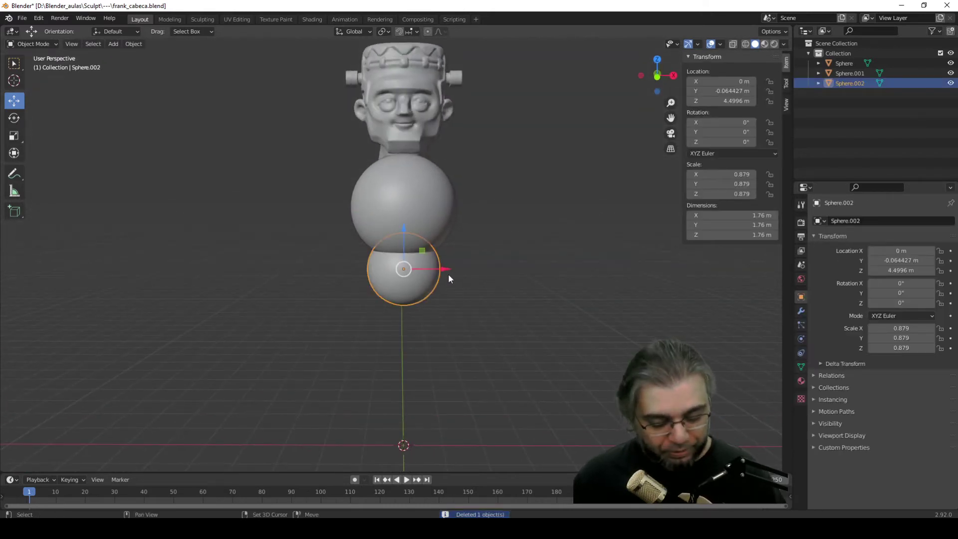
Step: Move the duplicate sphere up and forward into a belly bulge at Y -0.44749 m, Z 5.157 m
key(g)
right_click(447, 271)
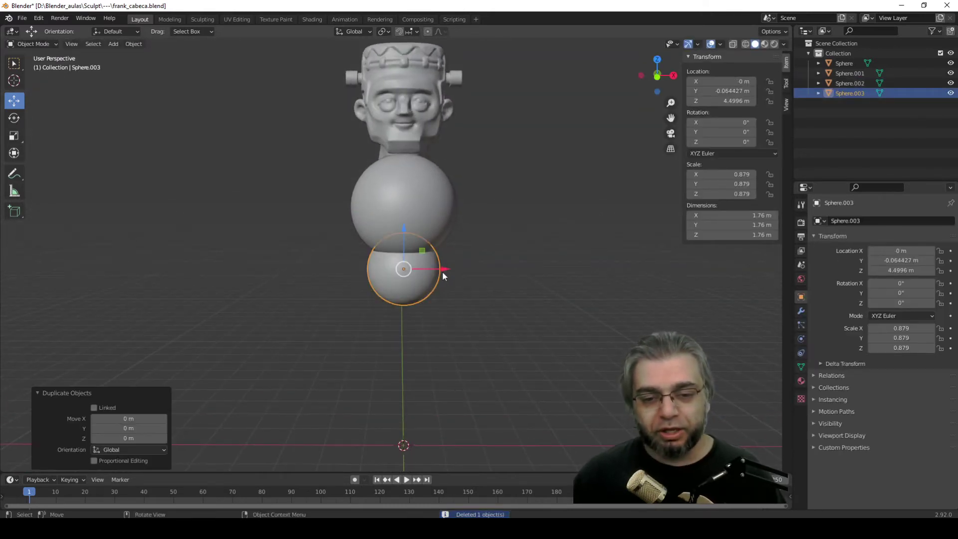
middle_drag(477, 275, 345, 279)
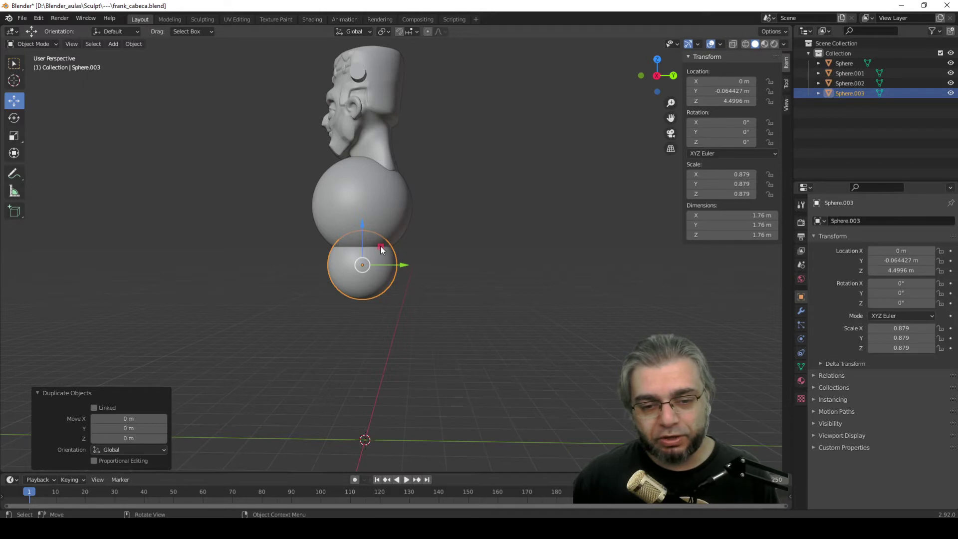
mouse_move(380, 246)
mouse_down()
mouse_move(350, 229)
mouse_move(359, 217)
mouse_up()
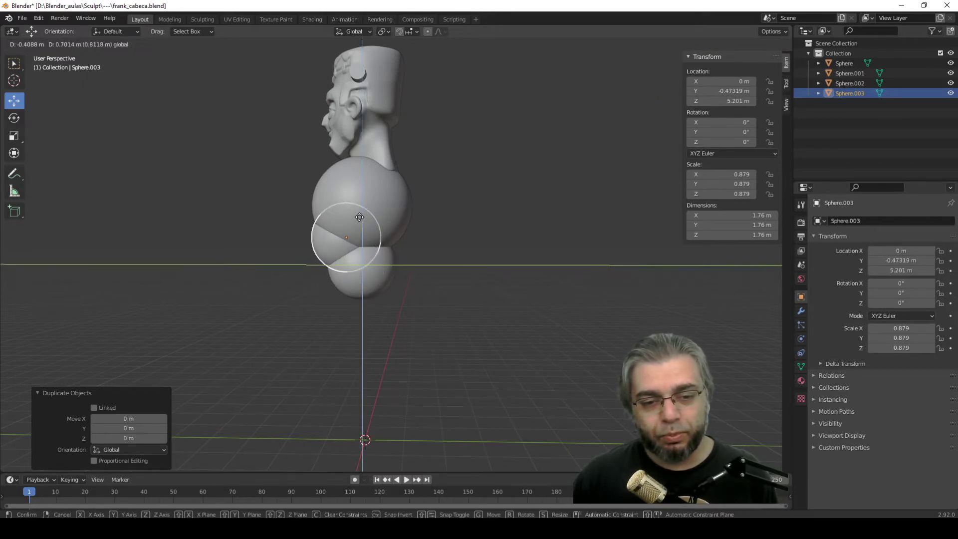
drag(359, 217, 360, 215)
click(399, 240)
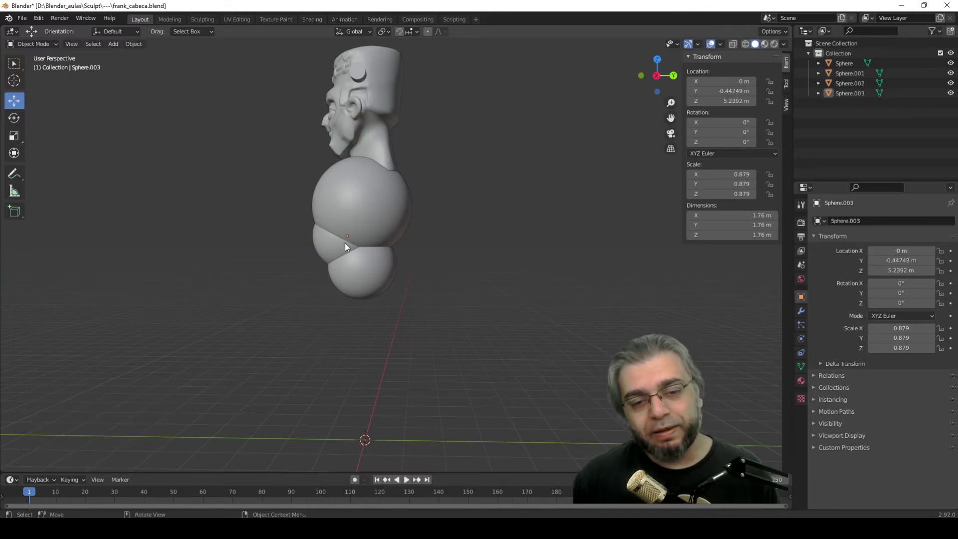
click(322, 242)
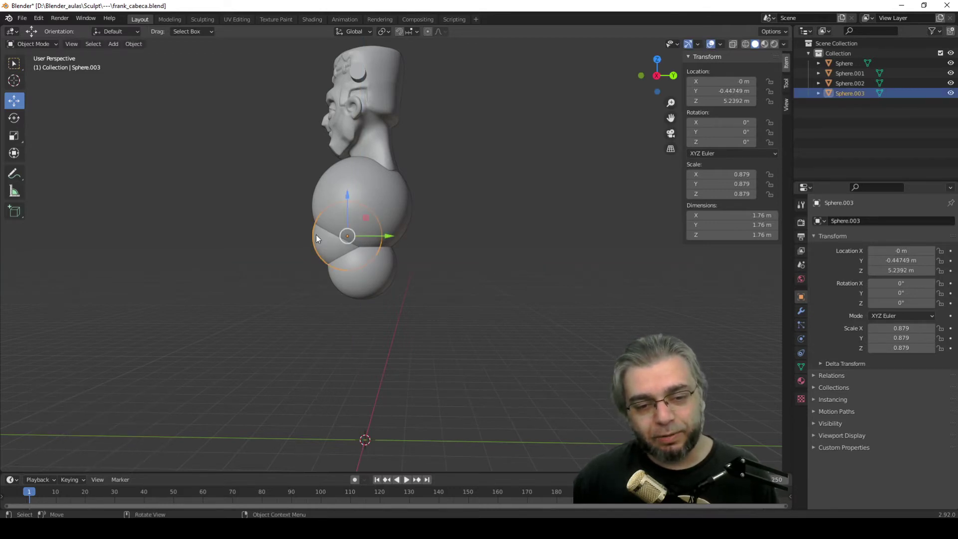
mouse_move(316, 234)
middle_down()
mouse_move(361, 294)
mouse_move(433, 298)
mouse_move(454, 286)
mouse_move(450, 294)
mouse_move(423, 278)
mouse_move(418, 250)
middle_up()
click(448, 286)
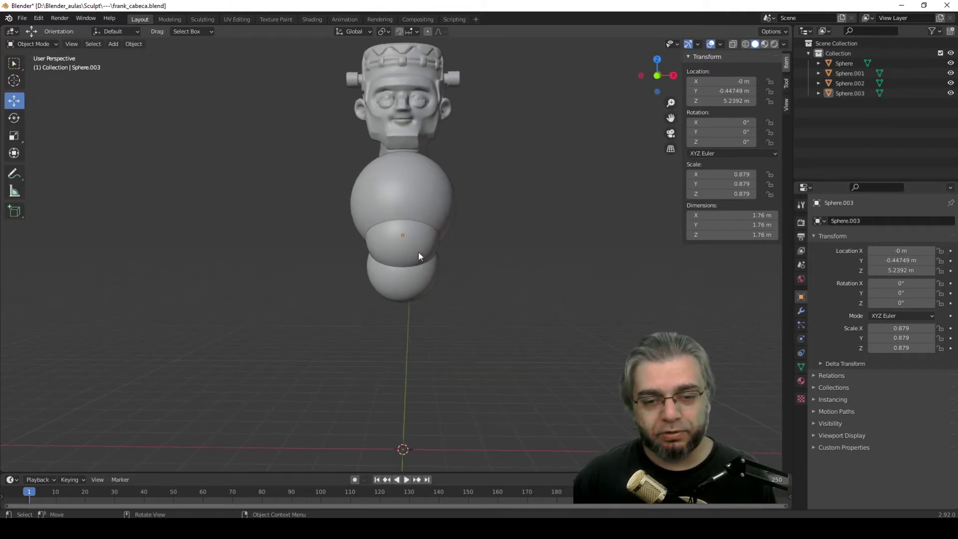
click(414, 245)
drag(399, 220, 399, 226)
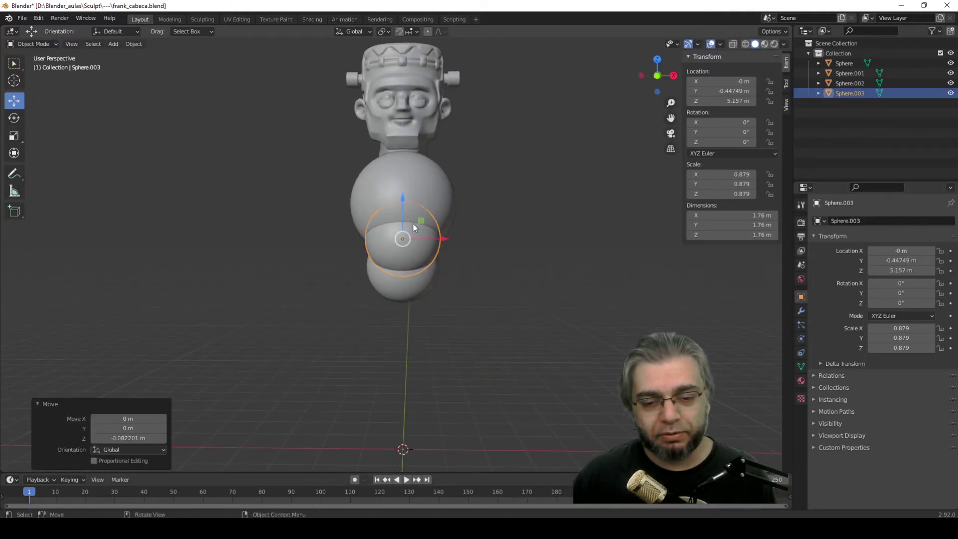
Step: Check the stacked body from side and front views, then select the lowest sphere
mouse_move(399, 226)
middle_down()
mouse_move(436, 292)
mouse_move(386, 293)
middle_up()
key(KP_3)
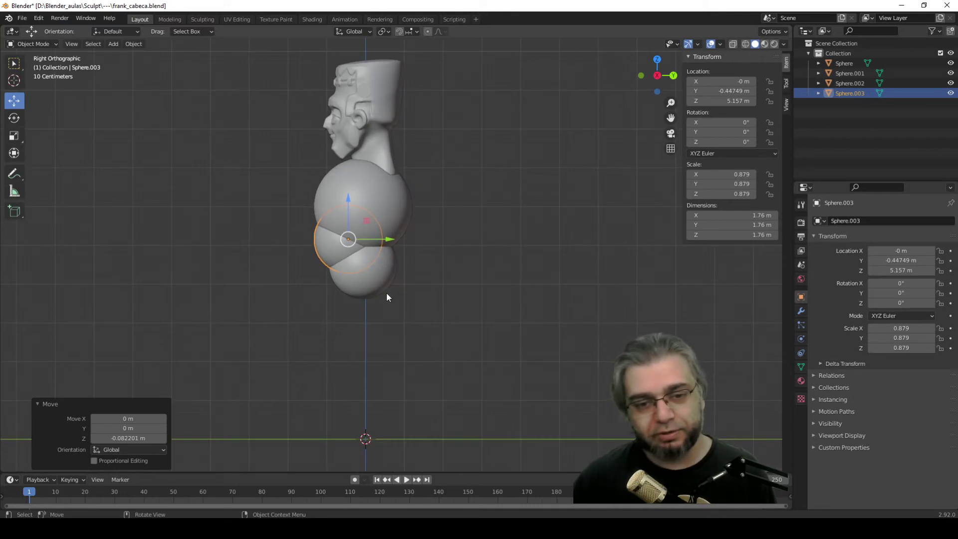
click(451, 290)
scroll(420, 304, down, 1)
scroll(396, 239, up, 2)
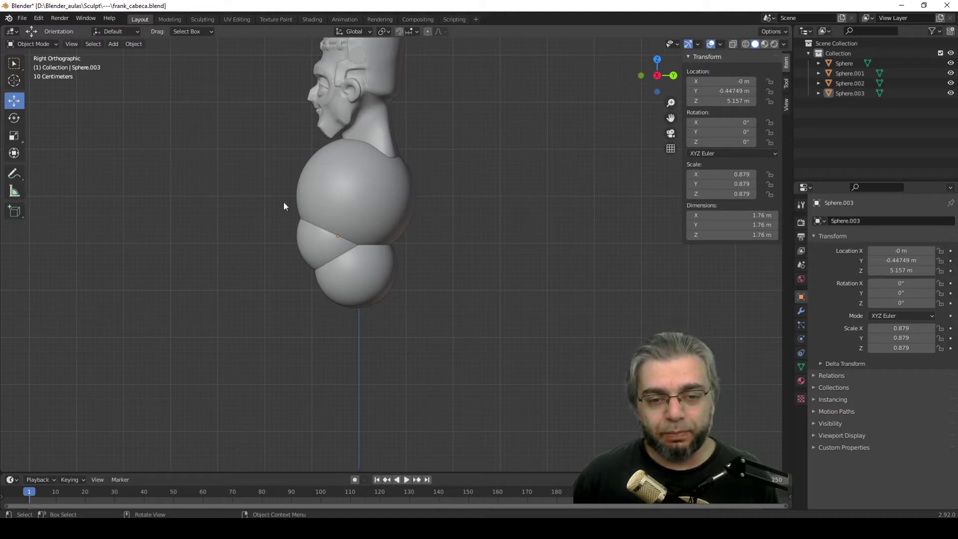
mouse_move(283, 205)
middle_down()
mouse_move(325, 240)
mouse_move(400, 236)
mouse_move(394, 252)
mouse_move(418, 271)
mouse_move(409, 283)
middle_up()
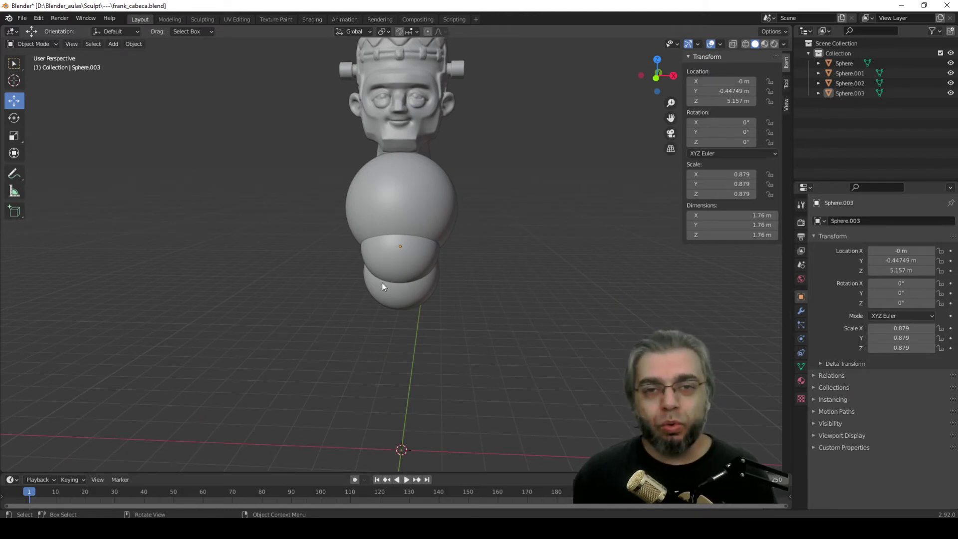
mouse_move(382, 283)
middle_down()
mouse_move(370, 294)
mouse_move(373, 286)
mouse_move(402, 291)
middle_up()
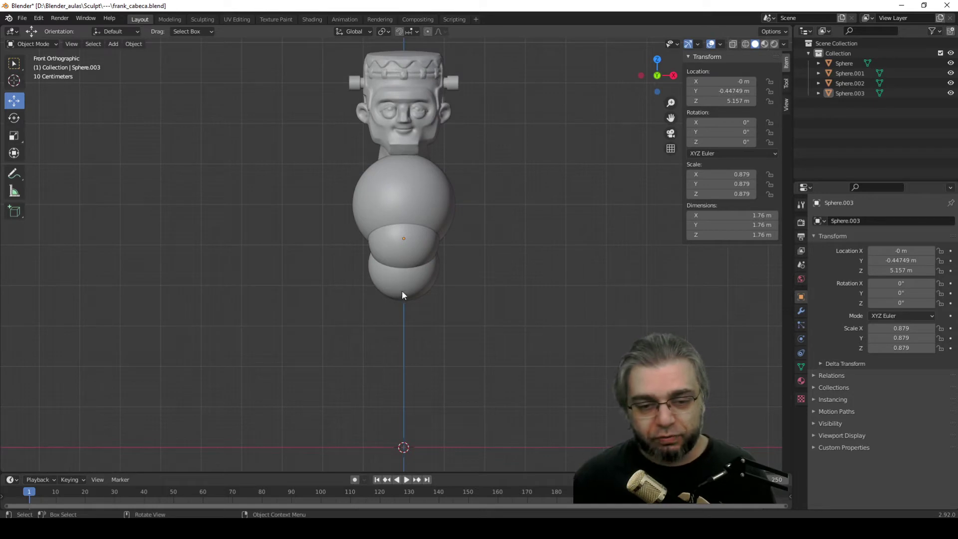
click(401, 294)
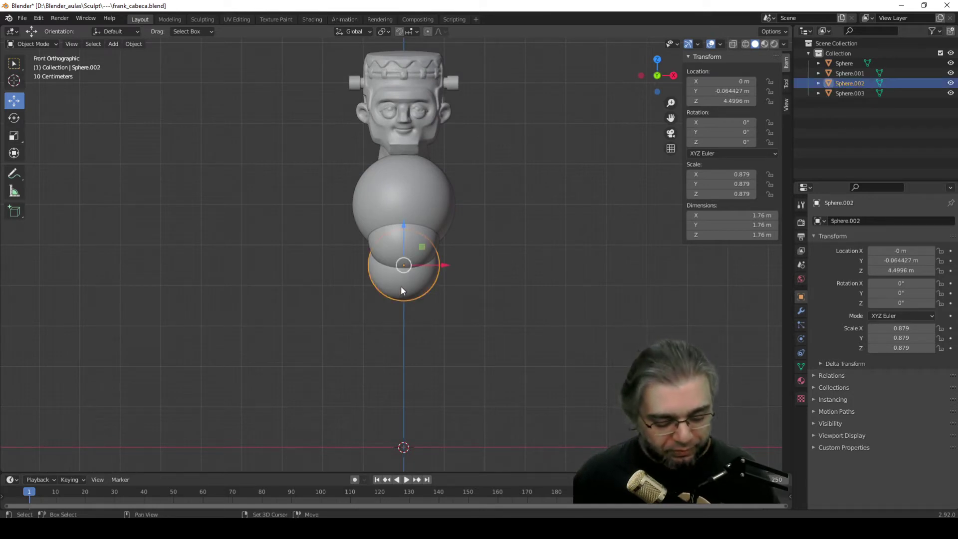
Step: Duplicate the lower sphere, move it beside the neck and scale it down to shoulder size
key(shift+d)
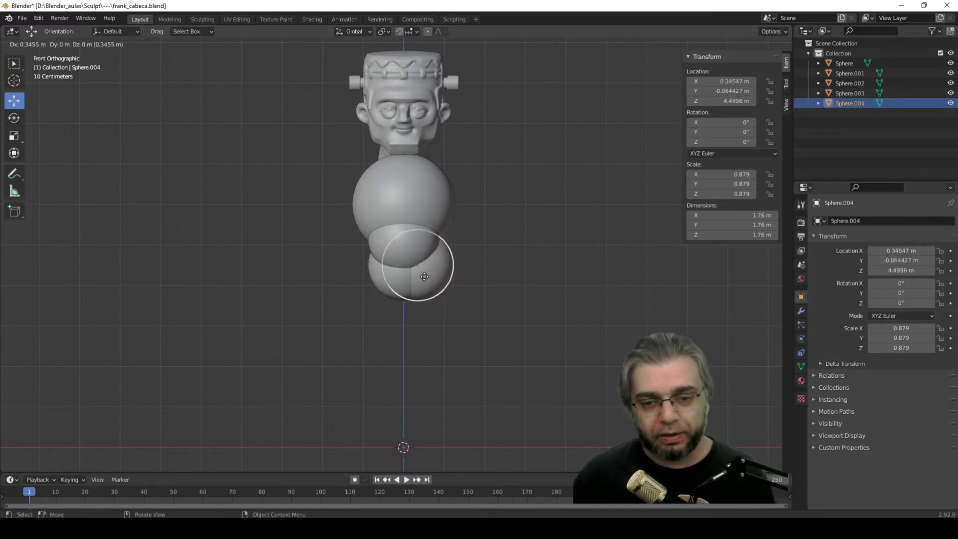
right_click(410, 274)
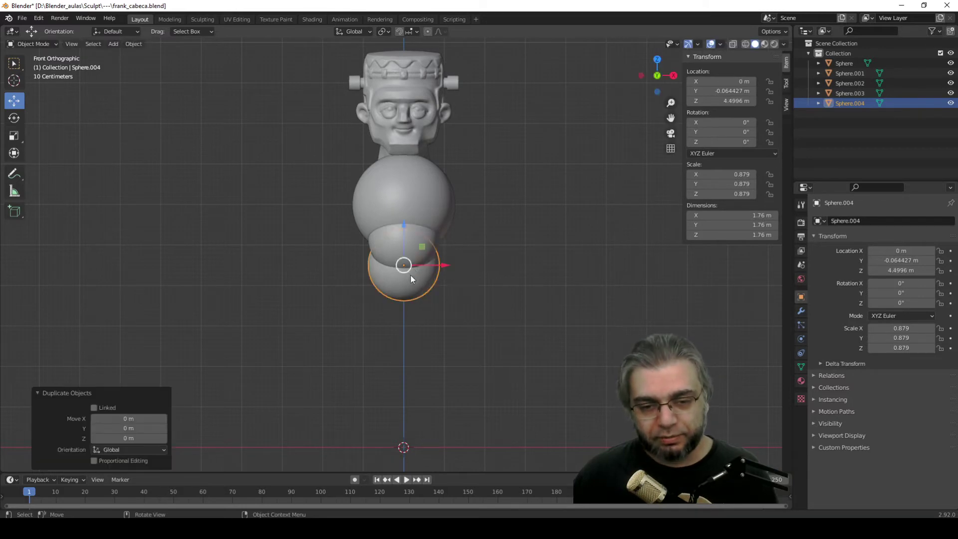
drag(422, 246, 484, 146)
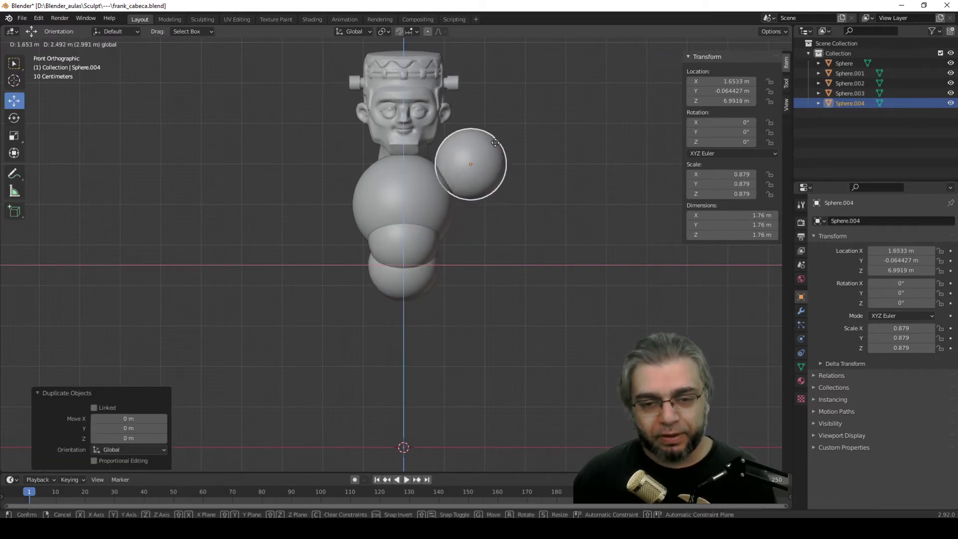
key(s)
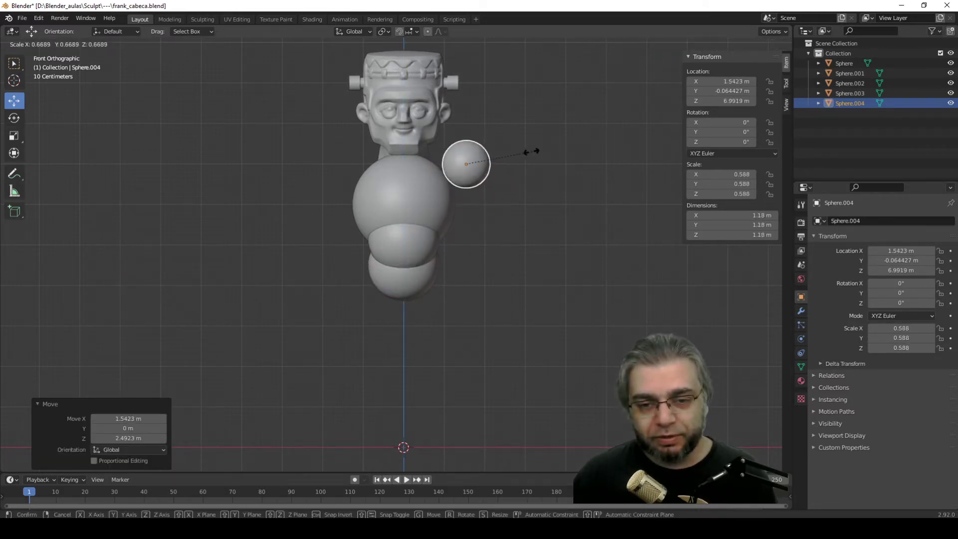
click(520, 157)
click(516, 159)
click(483, 152)
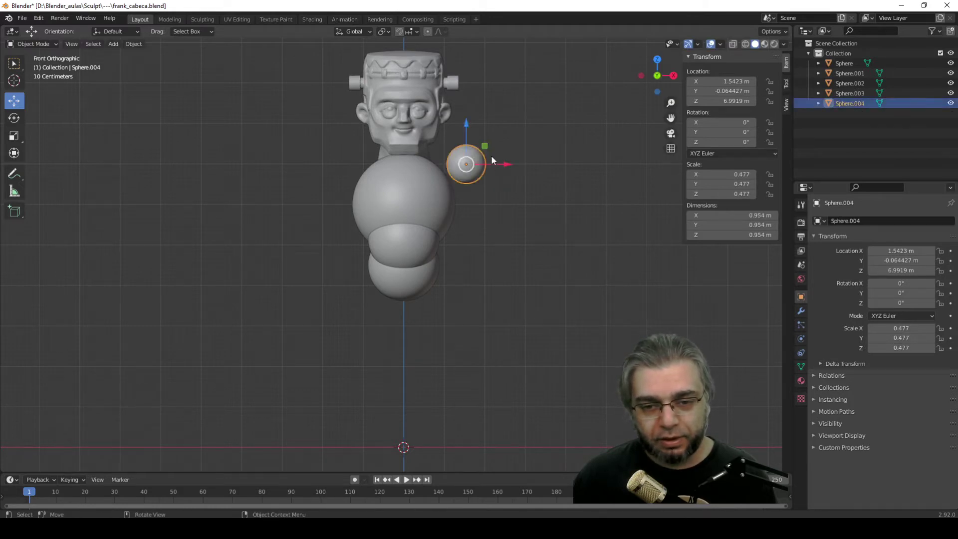
text(s1.2)
key(Return)
Step: Adjust the shoulder sphere's position and depth against the chest in the right side view
key(g)
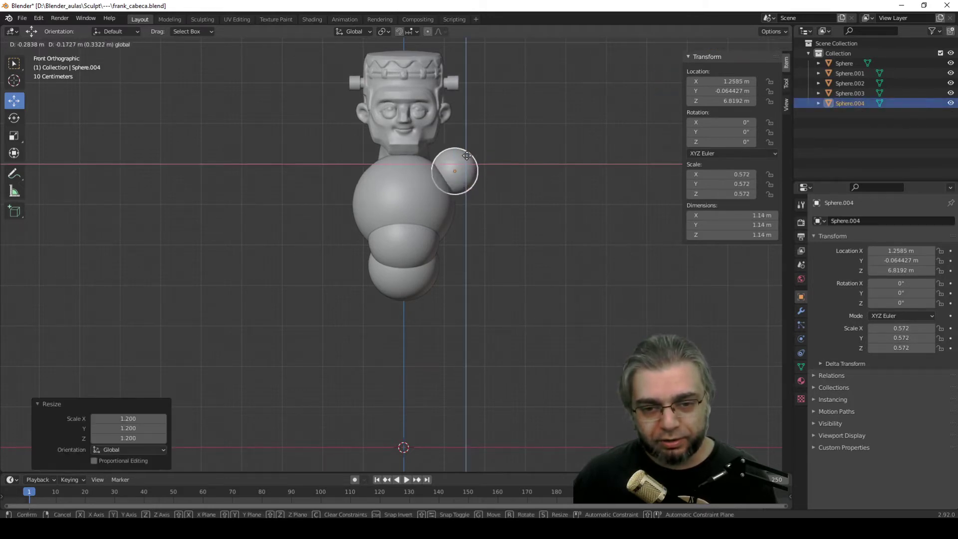
click(468, 159)
key(KP_3)
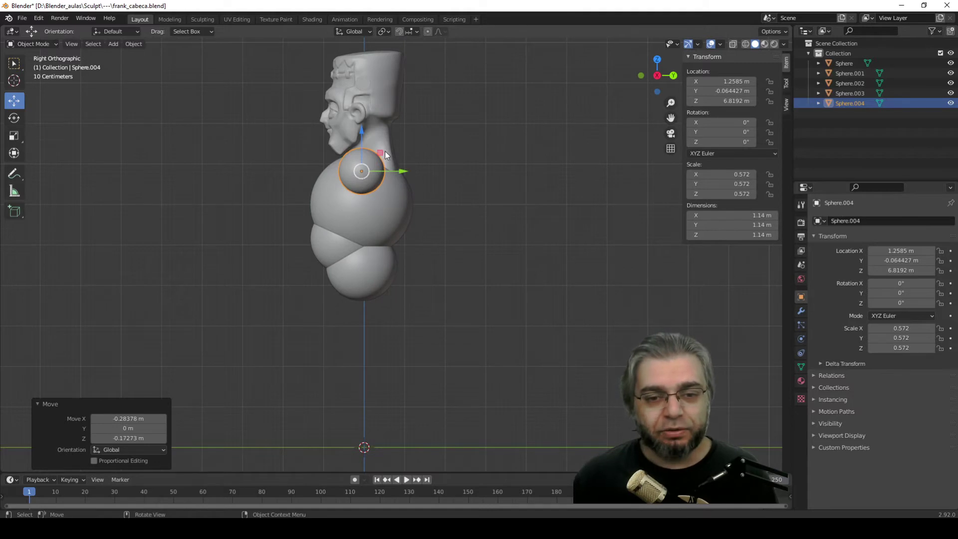
key(g)
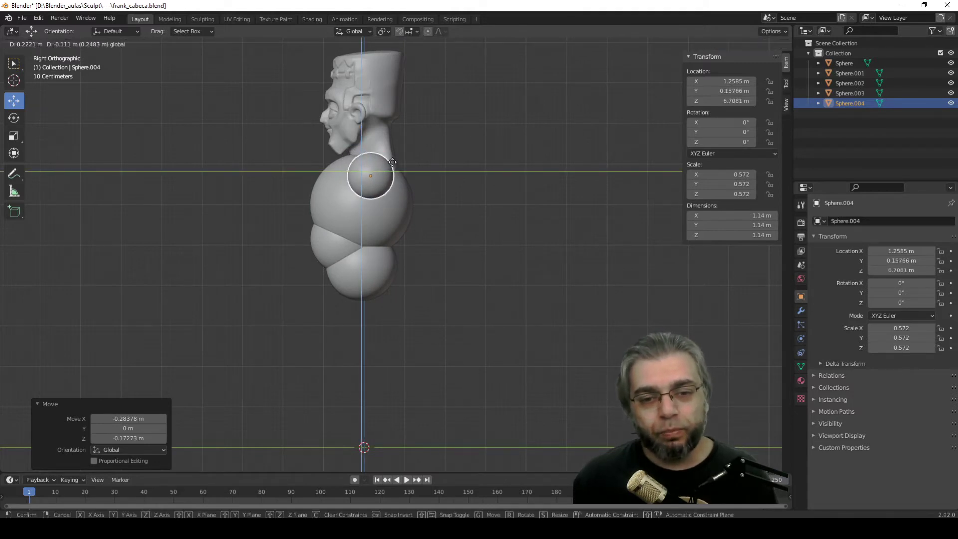
click(392, 161)
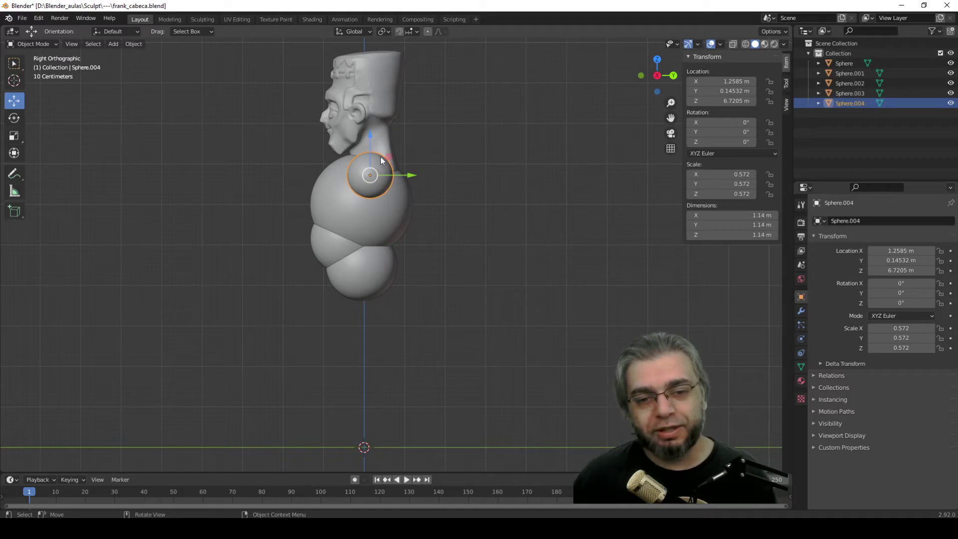
drag(393, 176, 380, 176)
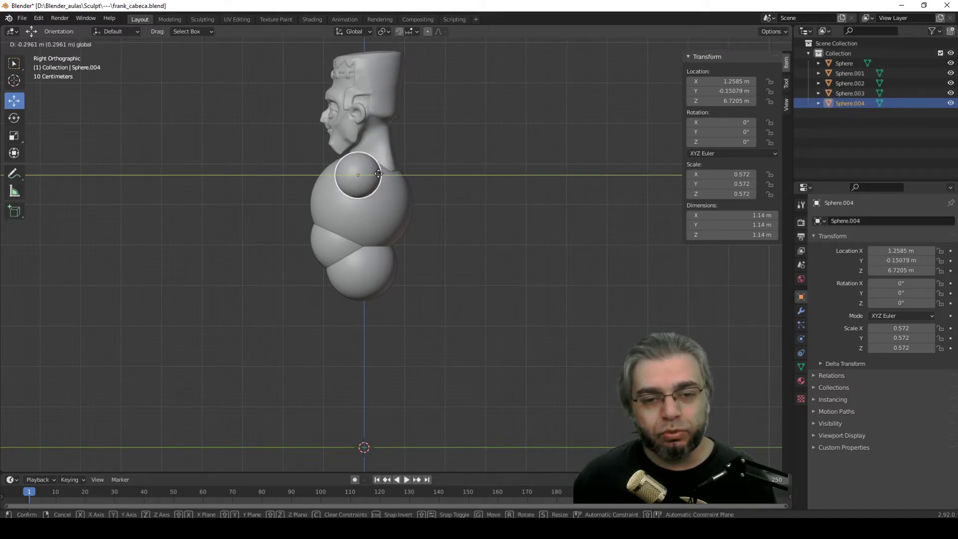
click(412, 196)
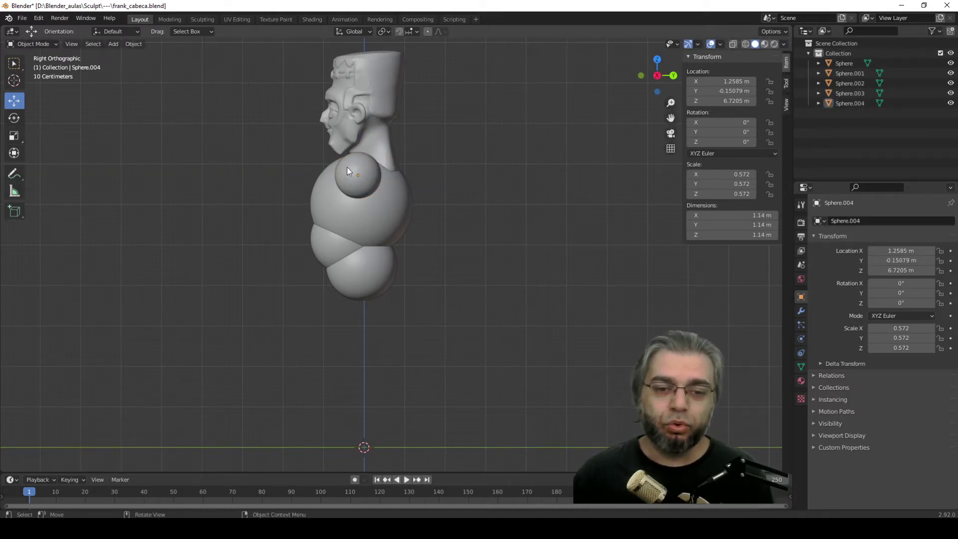
click(356, 182)
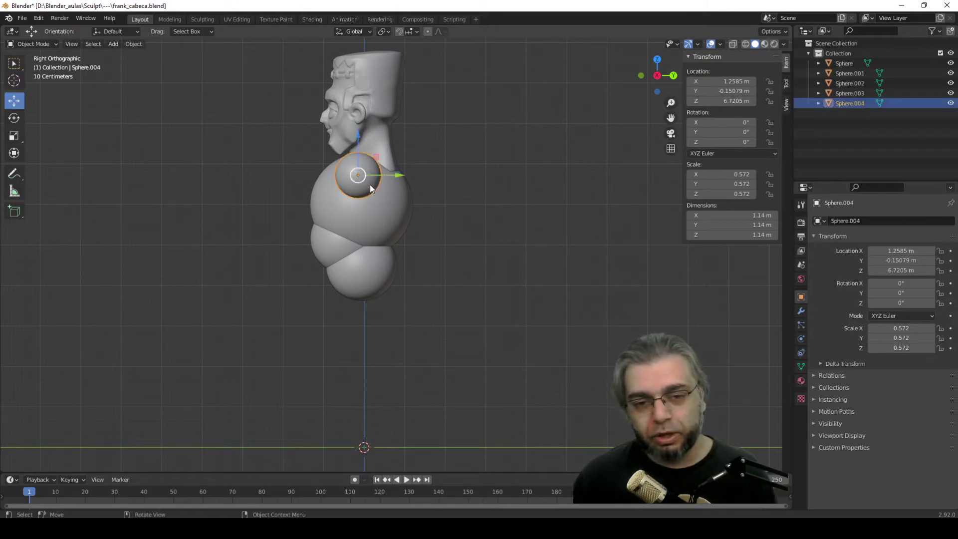
drag(384, 173, 403, 178)
click(446, 206)
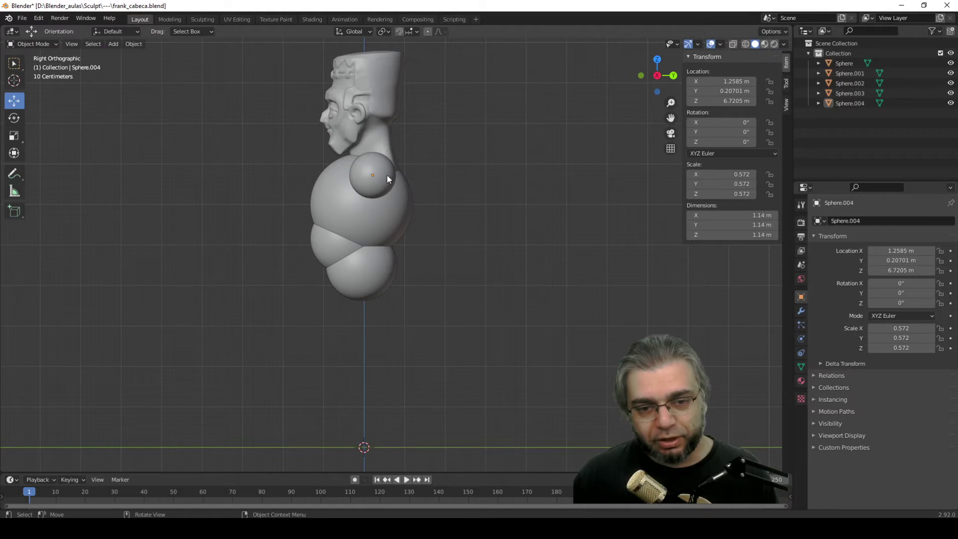
Step: Nudge the 0.572-scale shoulder sphere inward to X 1.2334 m, Z 6.7205 m and check it in perspective
mouse_move(388, 156)
middle_down()
mouse_move(398, 296)
mouse_move(322, 228)
middle_up()
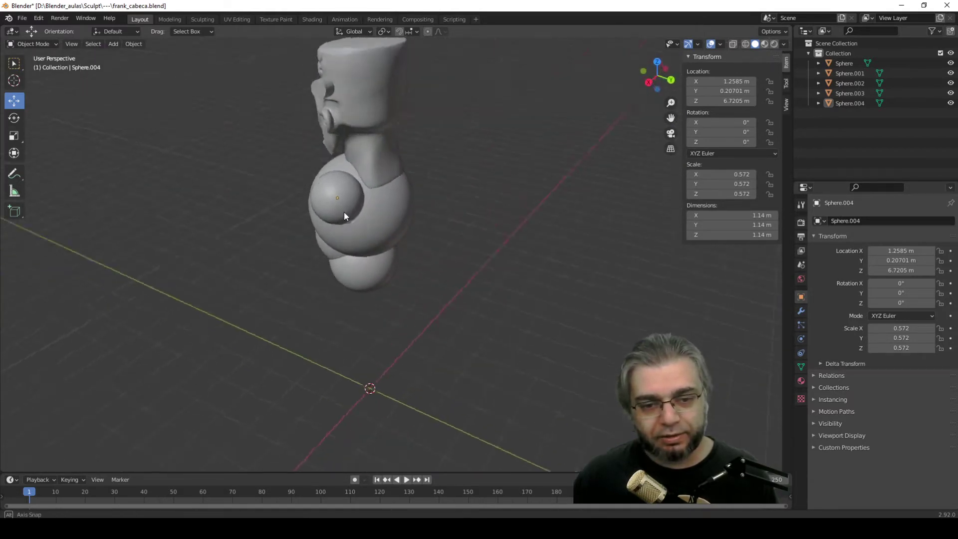
click(322, 174)
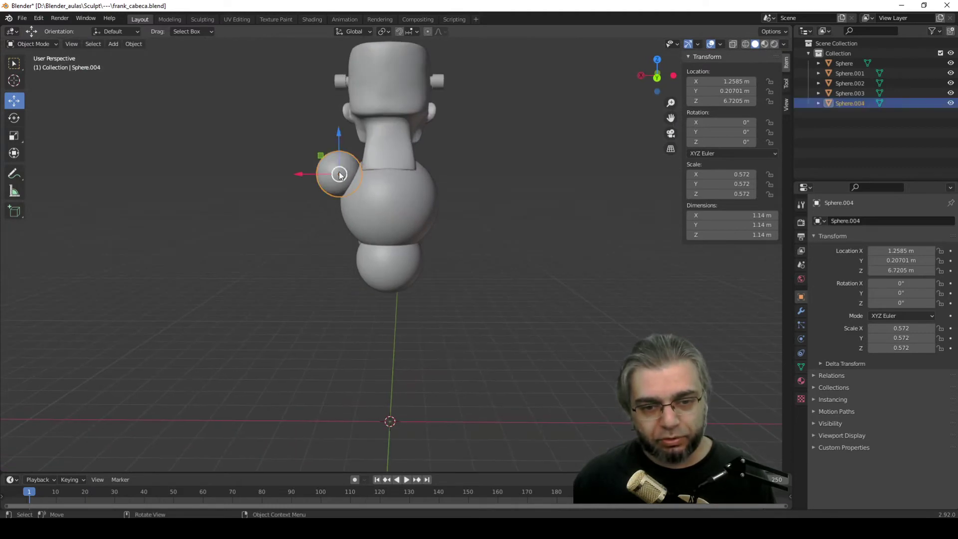
drag(301, 175, 315, 197)
click(269, 249)
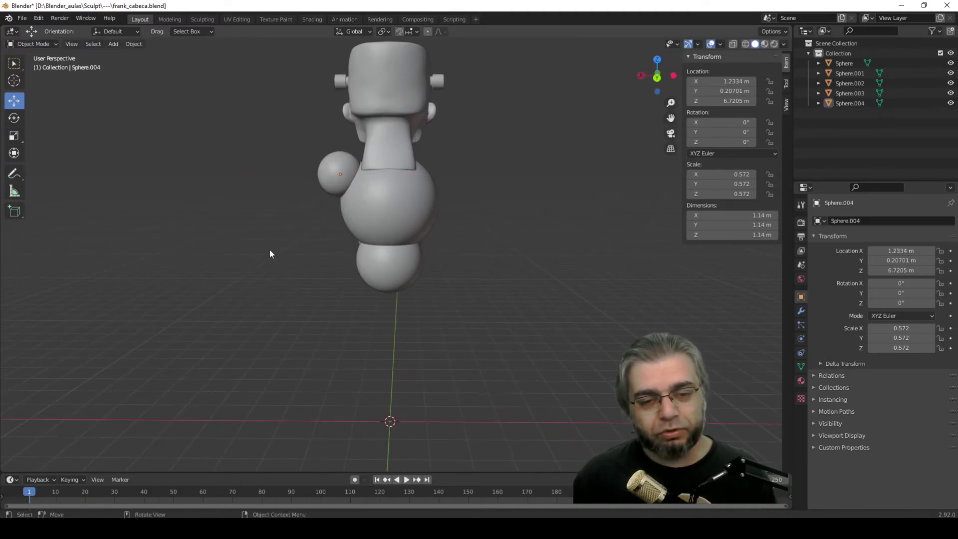
middle_drag(269, 249, 464, 252)
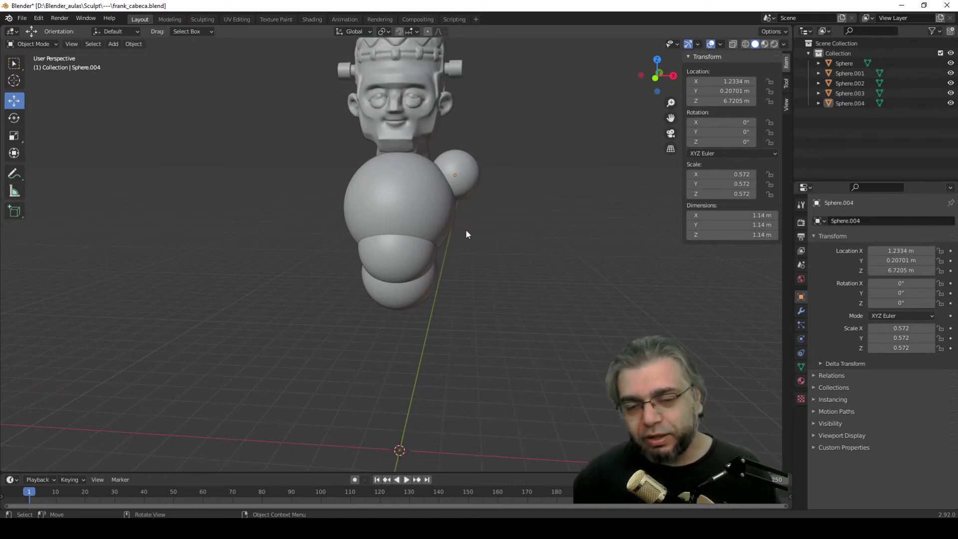
middle_drag(467, 235, 457, 238)
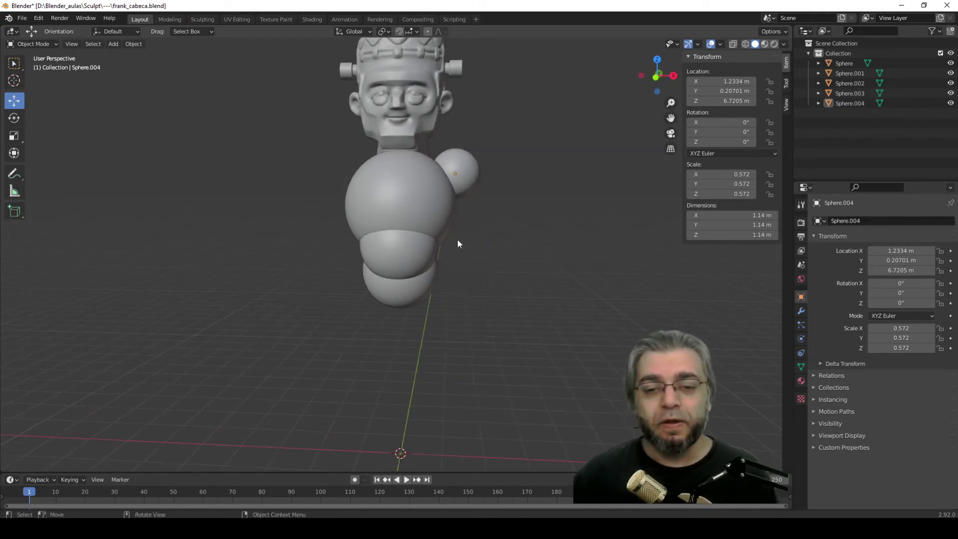
click(461, 182)
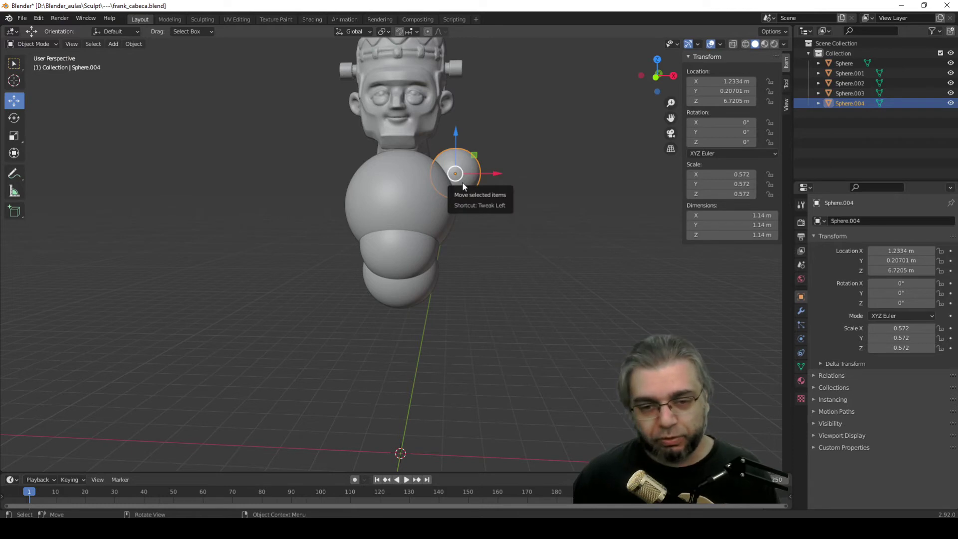
key(KP_1)
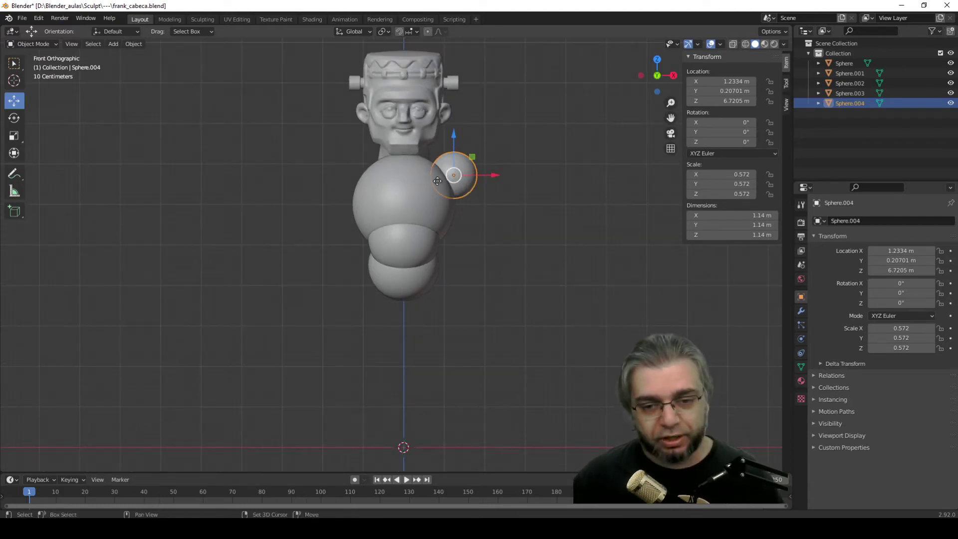
Step: Duplicate the shoulder sphere and place the copy beside the lowest sphere at the lower right
key(shift+d)
right_click(453, 234)
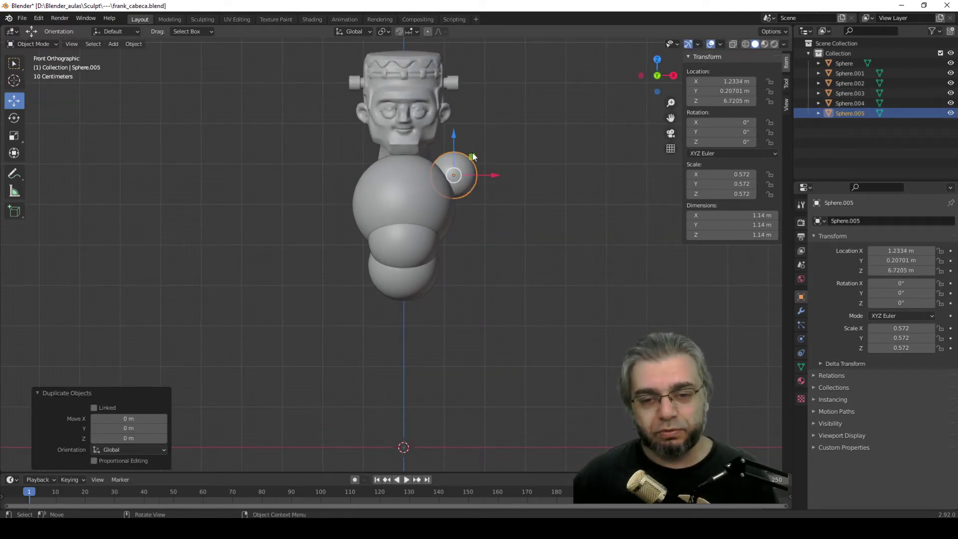
drag(473, 156, 455, 271)
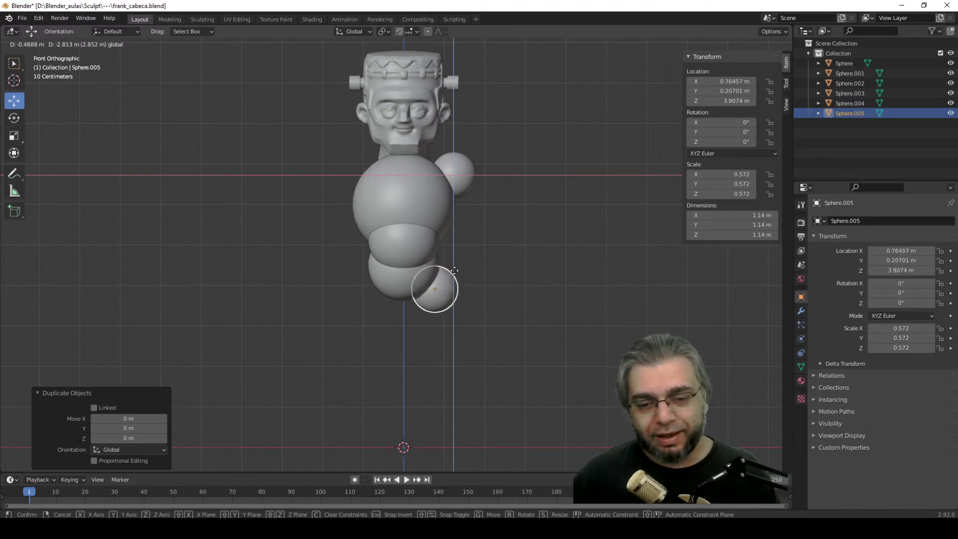
drag(454, 271, 449, 270)
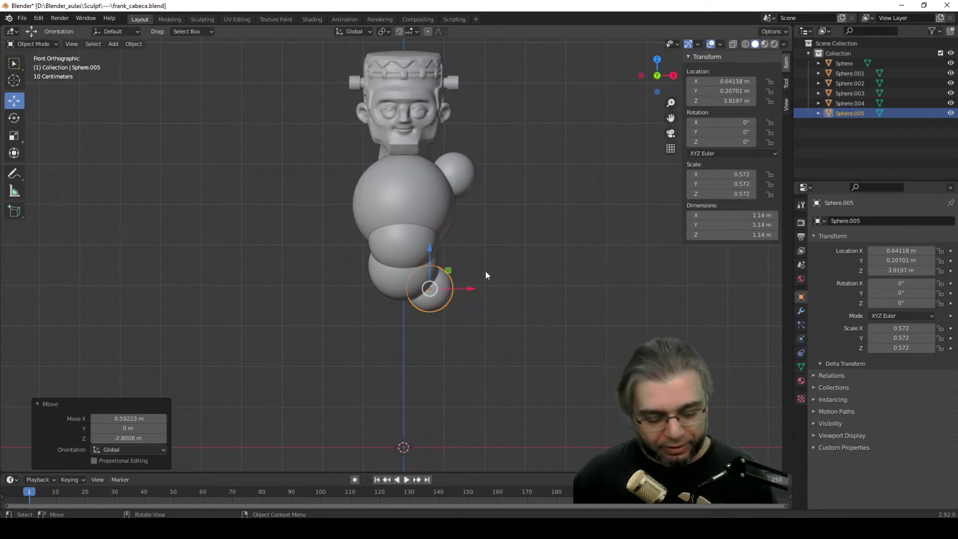
key(KP_3)
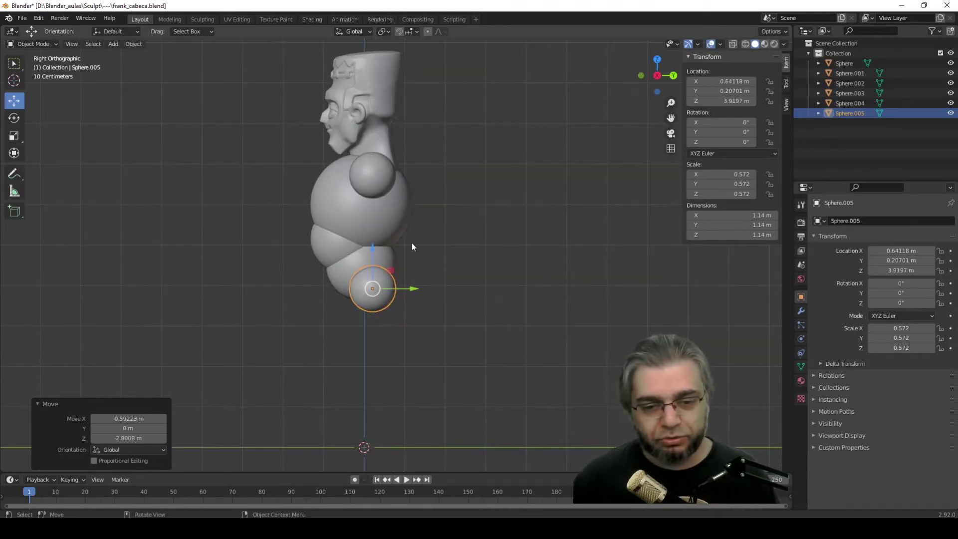
drag(388, 272, 370, 267)
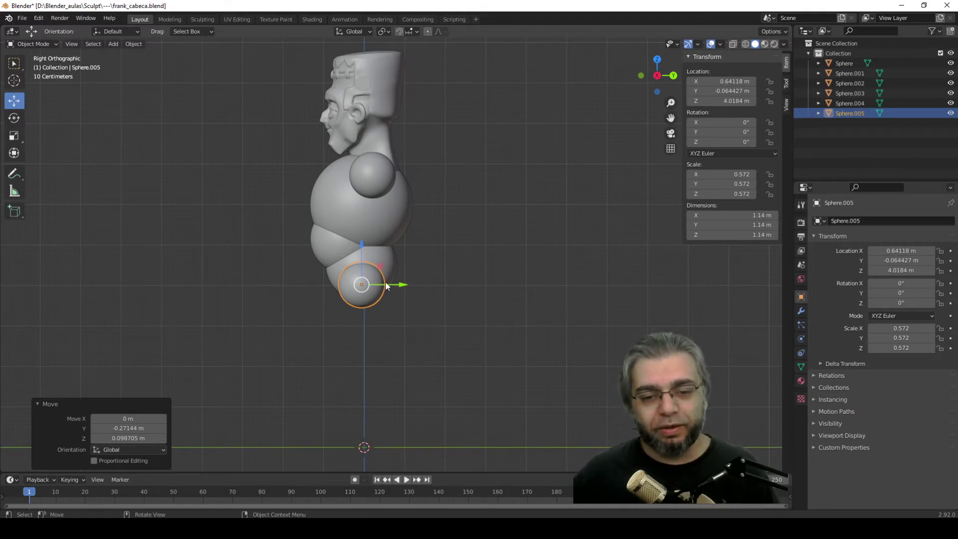
drag(385, 285, 381, 282)
click(423, 363)
Step: From the front view, nudge the lower right sphere slightly up and left
middle_drag(370, 325, 370, 325)
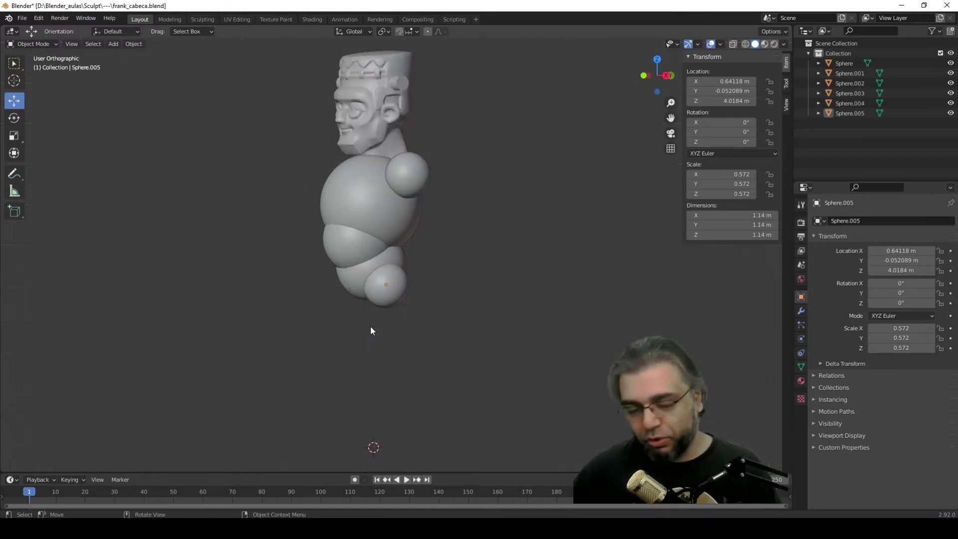
key(KP_1)
mouse_move(450, 325)
ctrl+middle_down()
mouse_move(471, 350)
mouse_move(452, 287)
ctrl+middle_up()
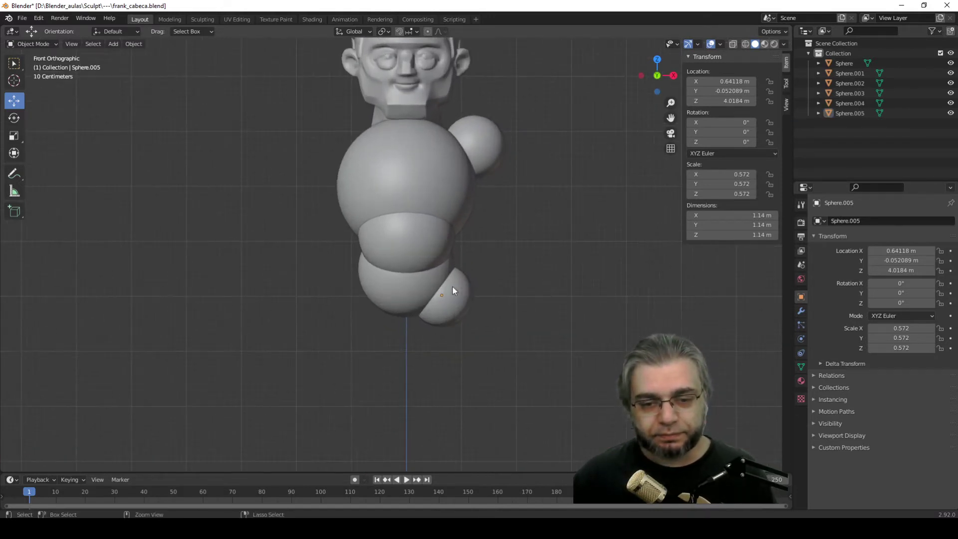
click(452, 285)
drag(456, 277, 449, 276)
key(alt+a)
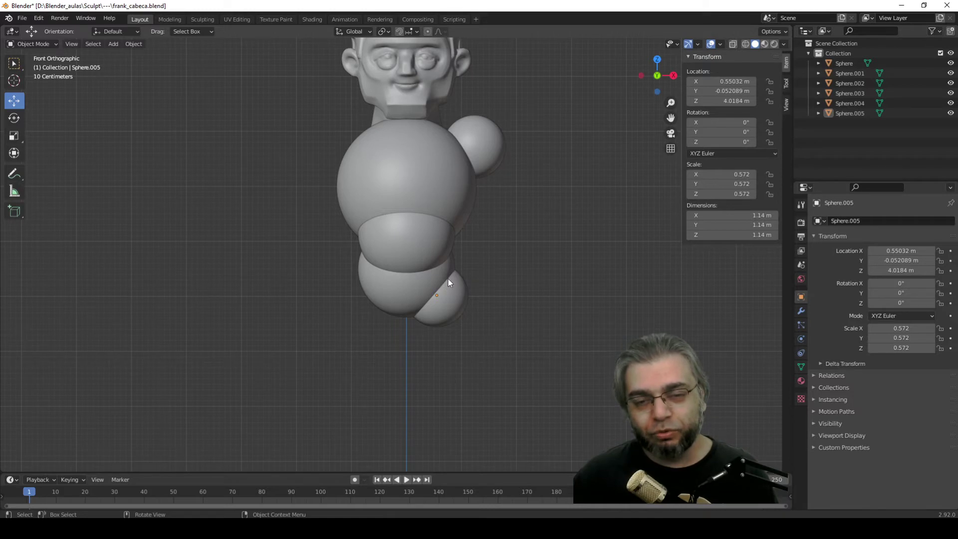
Step: Lower the small shoulder sphere Sphere.004 slightly to Z 6.6932 m, checking side and front views
click(483, 154)
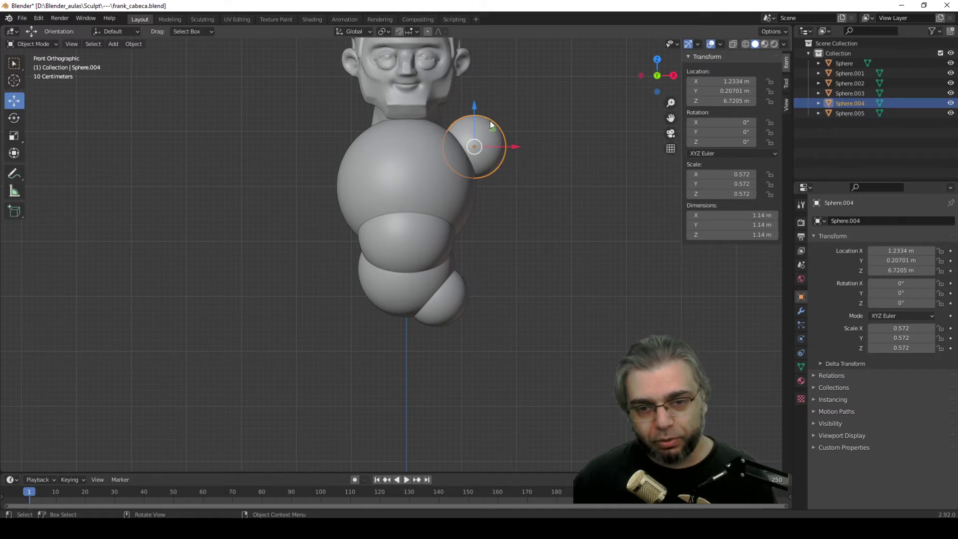
drag(475, 116, 475, 96)
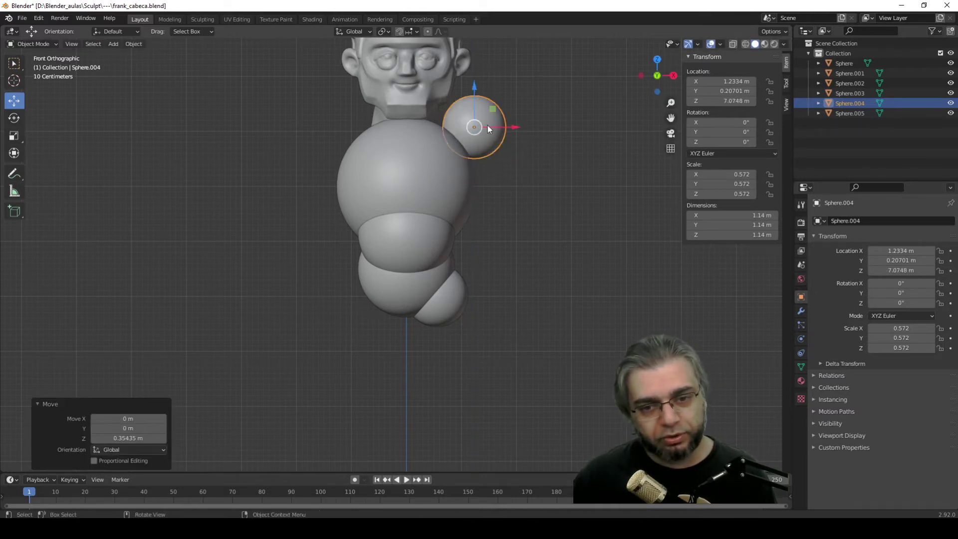
key(ctrl+z)
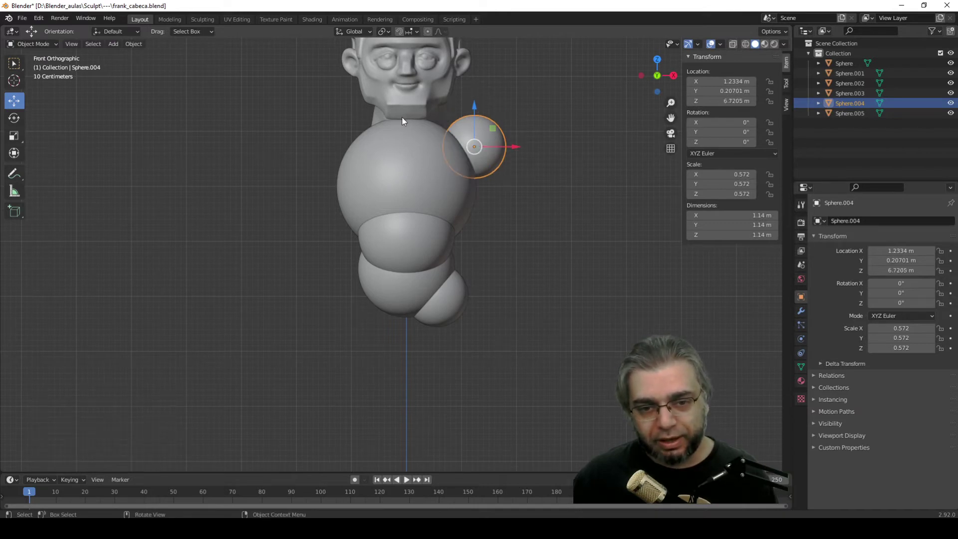
drag(474, 114, 474, 116)
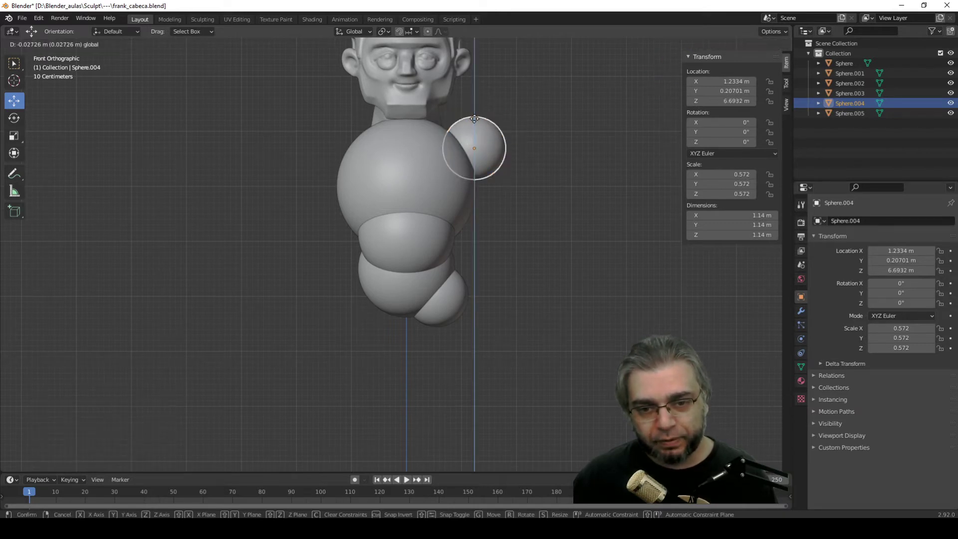
click(537, 259)
key(KP_3)
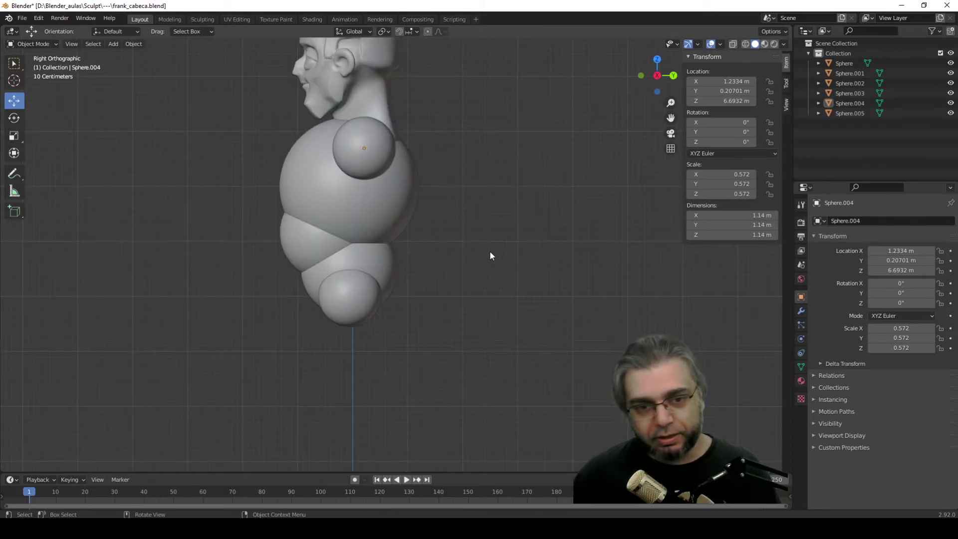
key(KP_1)
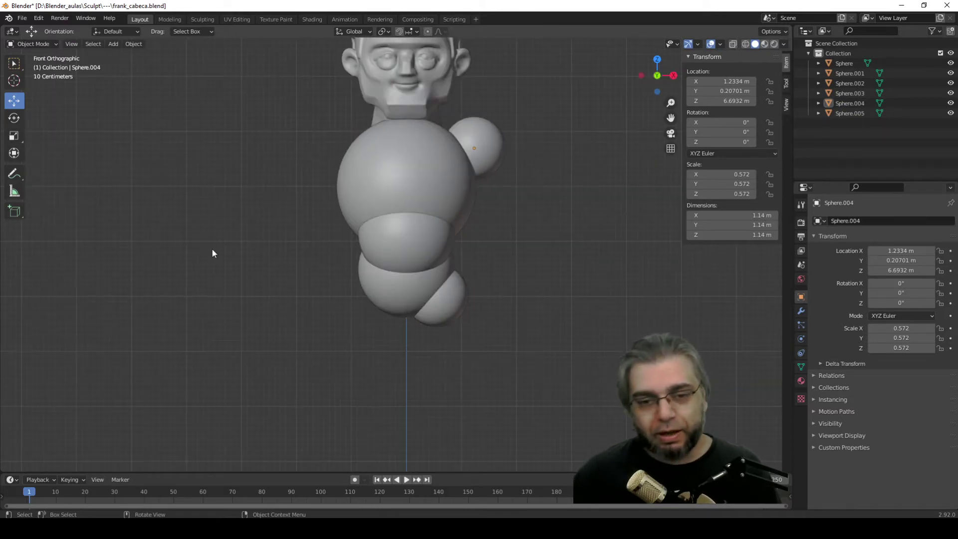
scroll(447, 286, down, 2)
scroll(456, 312, down, 2)
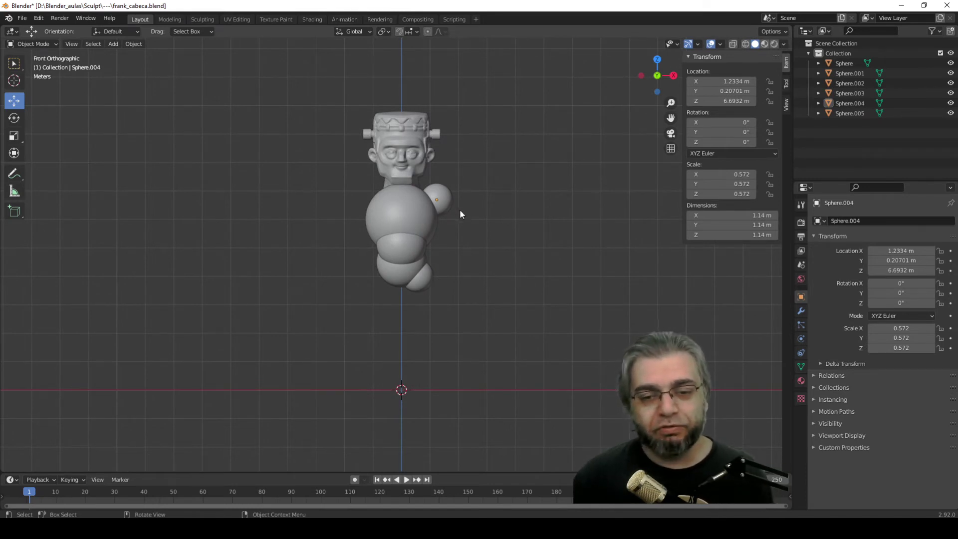
Step: Join the shoulder, chest, belly and hip spheres with Ctrl+J, Sphere.005 active
click(447, 199)
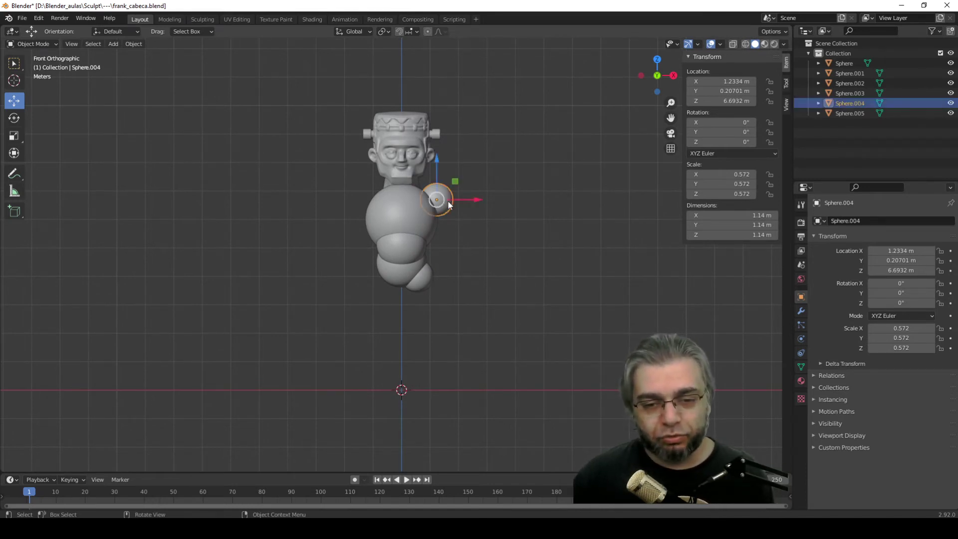
shift+click(408, 225)
shift+click(406, 257)
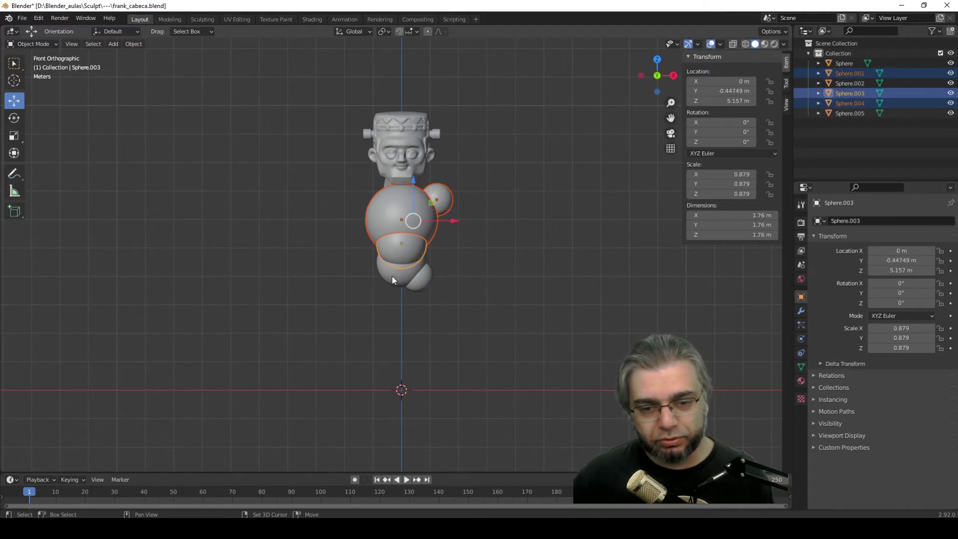
shift+click(391, 276)
shift+click(425, 285)
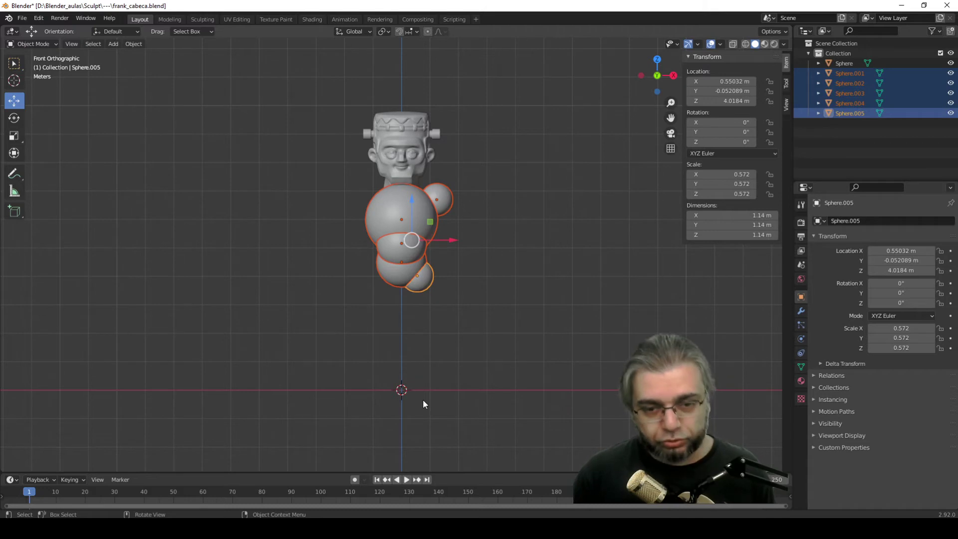
key(ctrl+j)
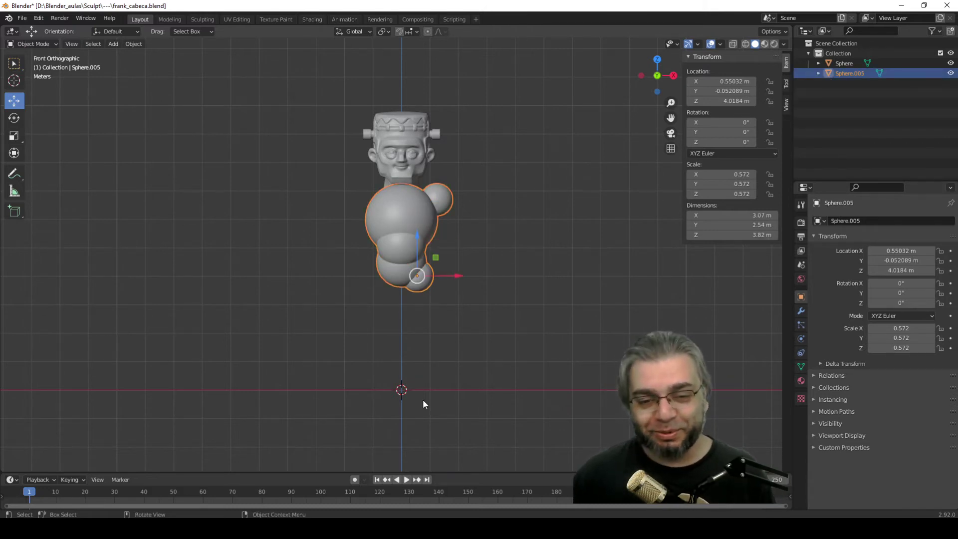
Step: Reselect the joined body and switch to the Sculpting workspace
click(474, 244)
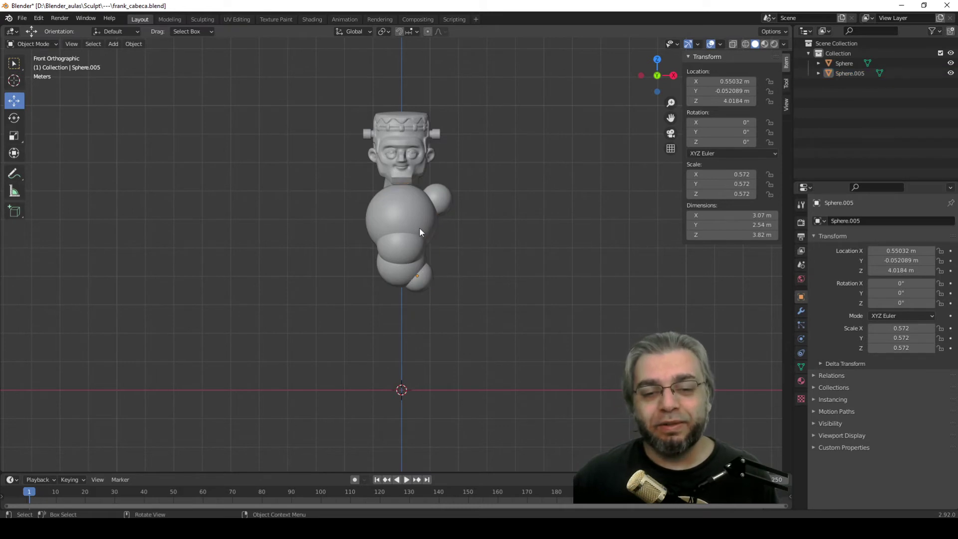
click(419, 227)
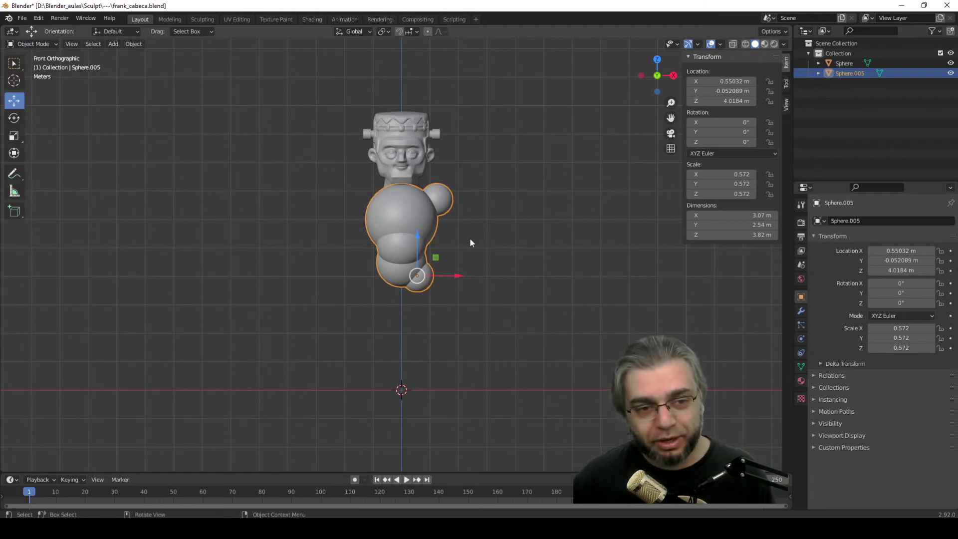
click(462, 207)
click(438, 222)
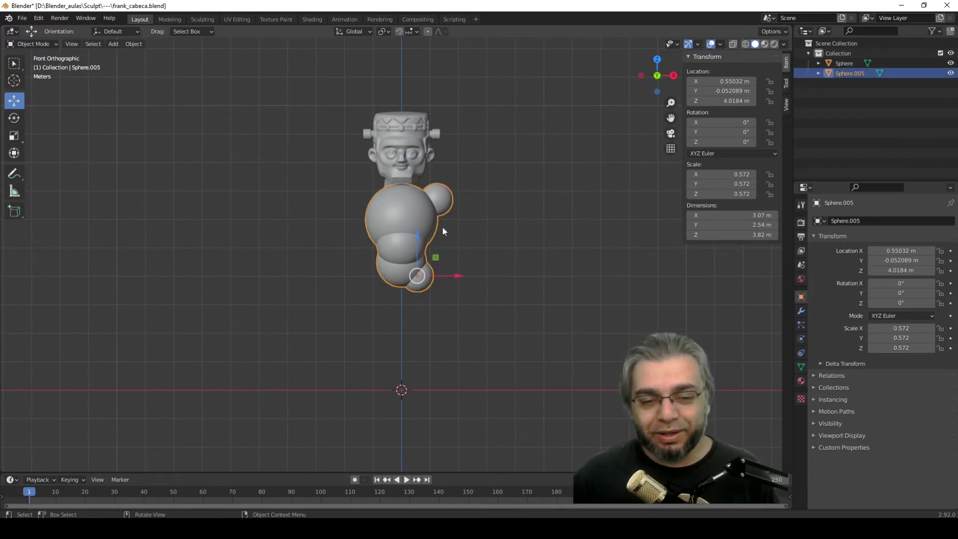
click(202, 19)
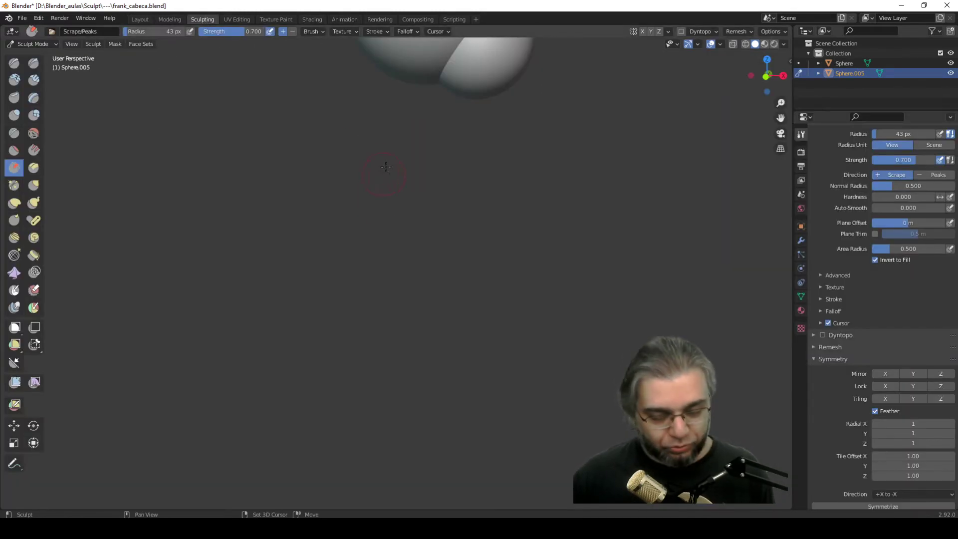
shift+middle_drag(376, 185, 379, 384)
scroll(479, 223, down, 3)
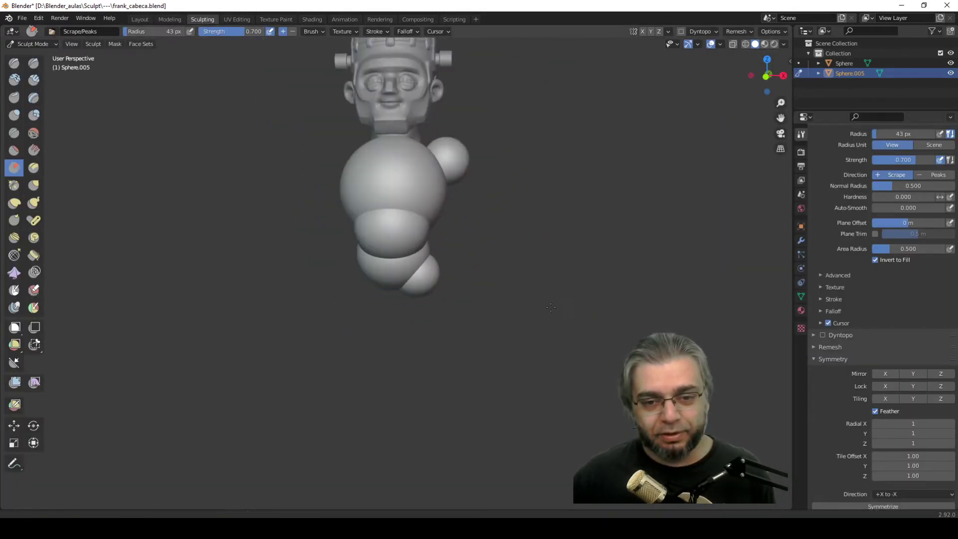
scroll(479, 222, down, 2)
scroll(479, 223, up, 1)
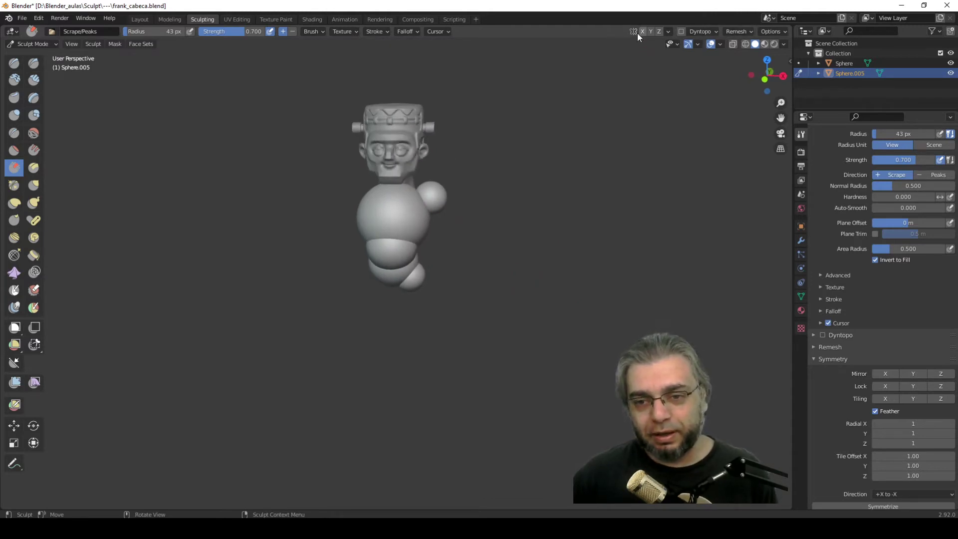
click(14, 63)
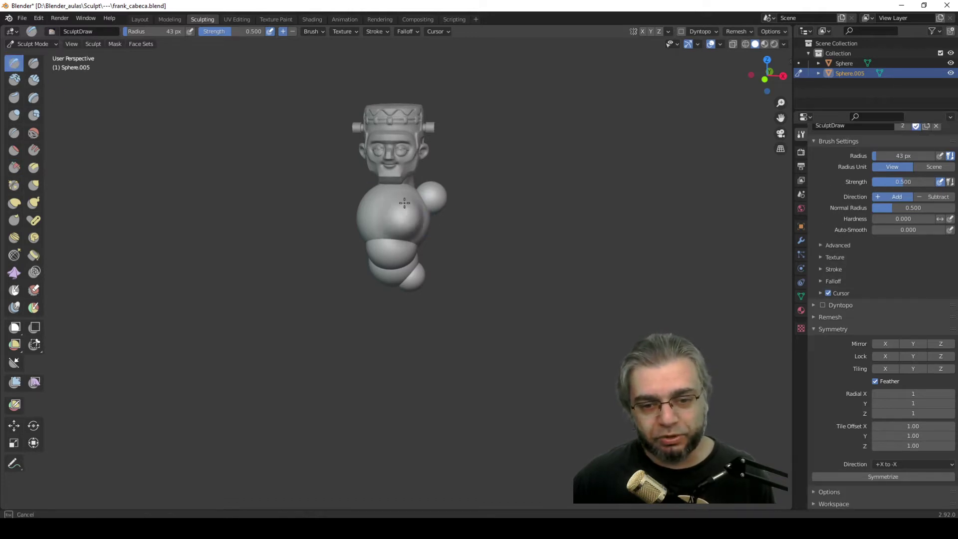
drag(405, 212, 397, 232)
key(ctrl+z)
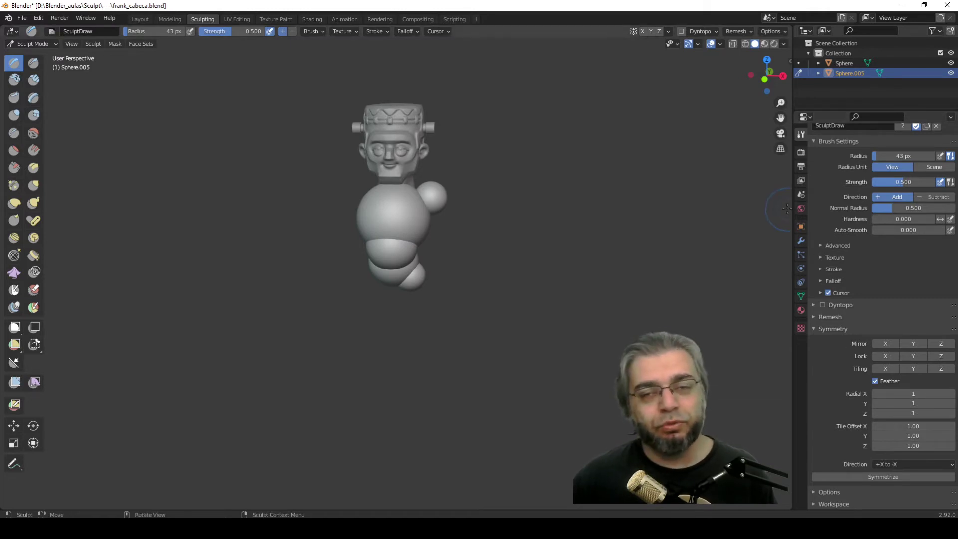
click(877, 477)
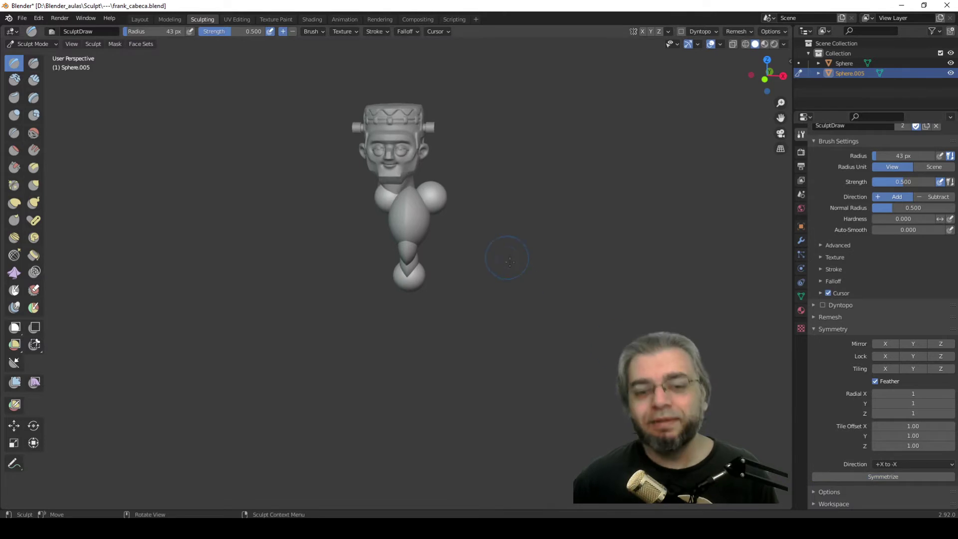
middle_drag(449, 268, 461, 272)
key(ctrl+z)
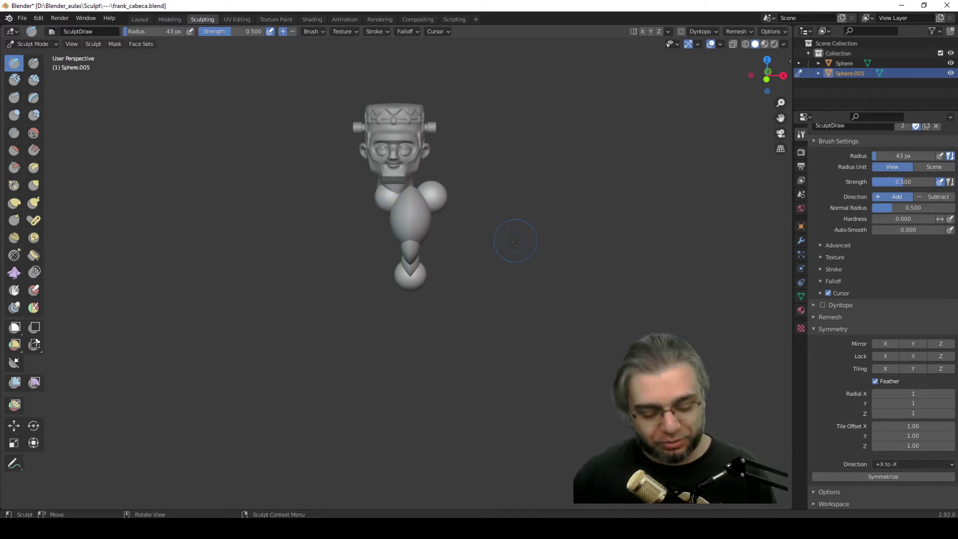
key(ctrl+z)
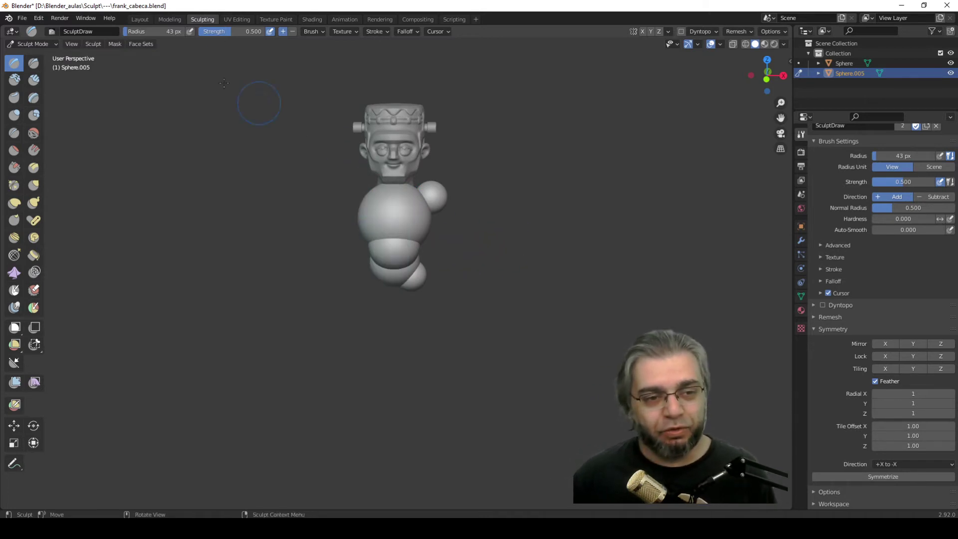
Step: Return to the Layout workspace and reselect the joined sphere body
click(135, 19)
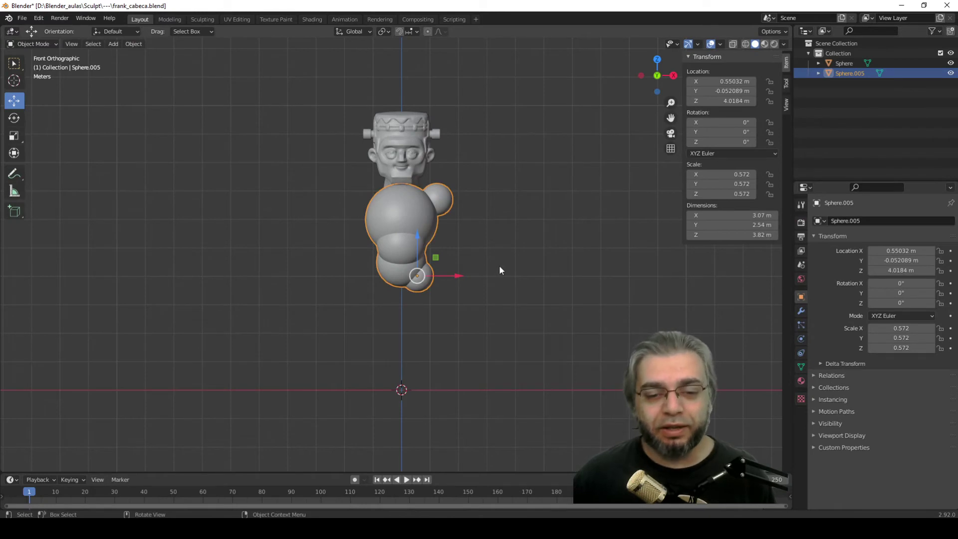
click(456, 250)
click(425, 208)
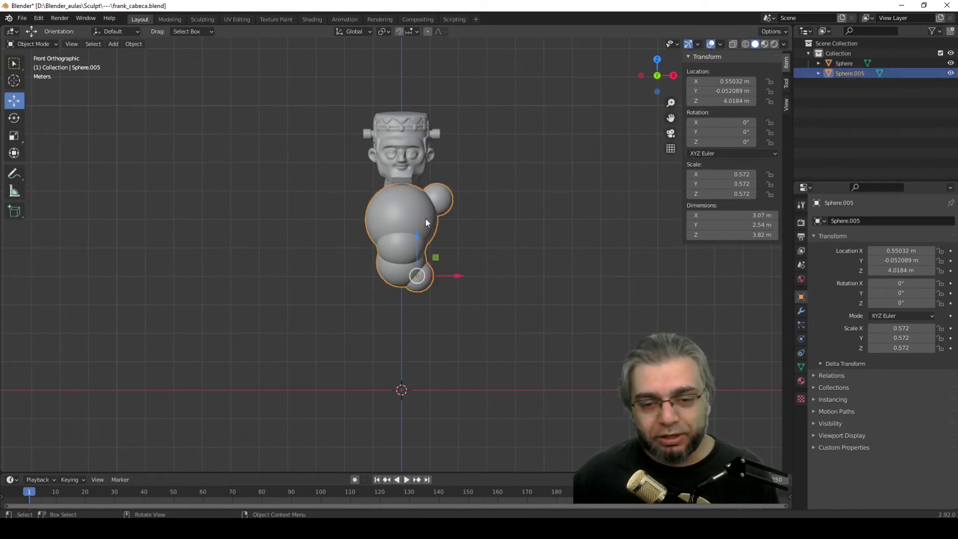
scroll(432, 240, up, 1)
scroll(439, 250, up, 1)
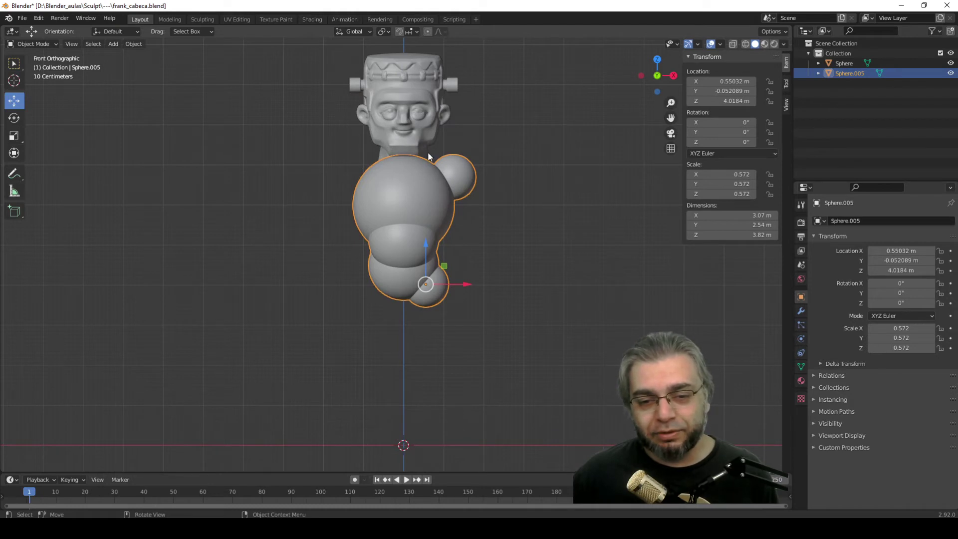
click(448, 307)
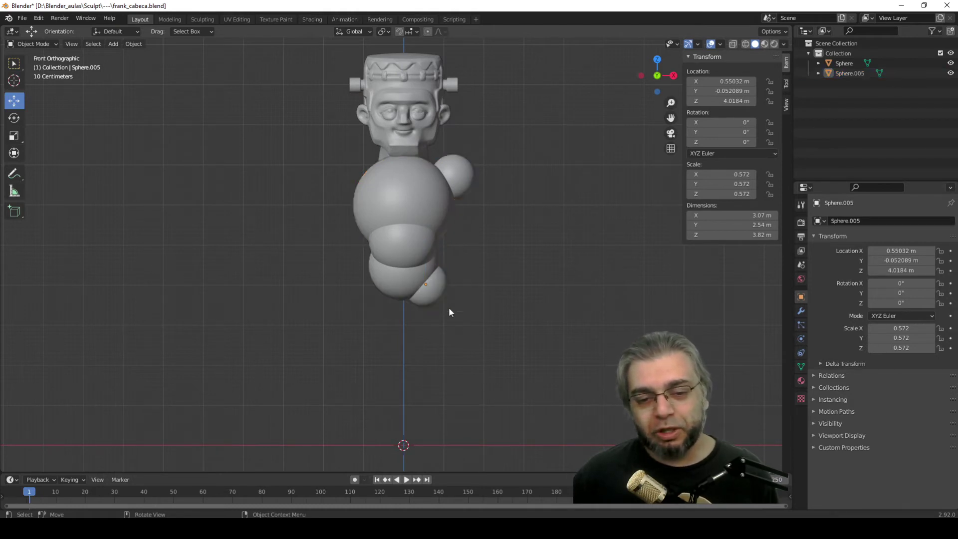
click(434, 295)
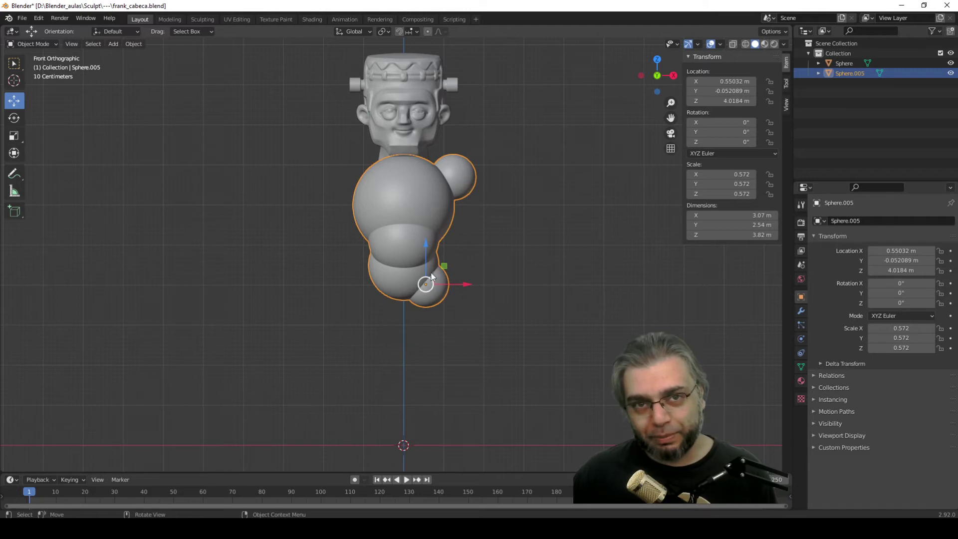
click(432, 322)
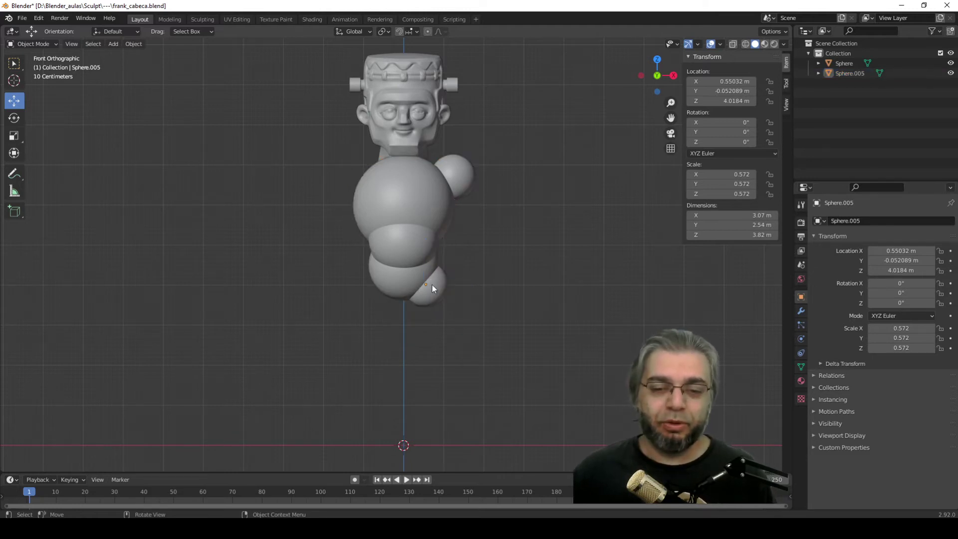
click(409, 196)
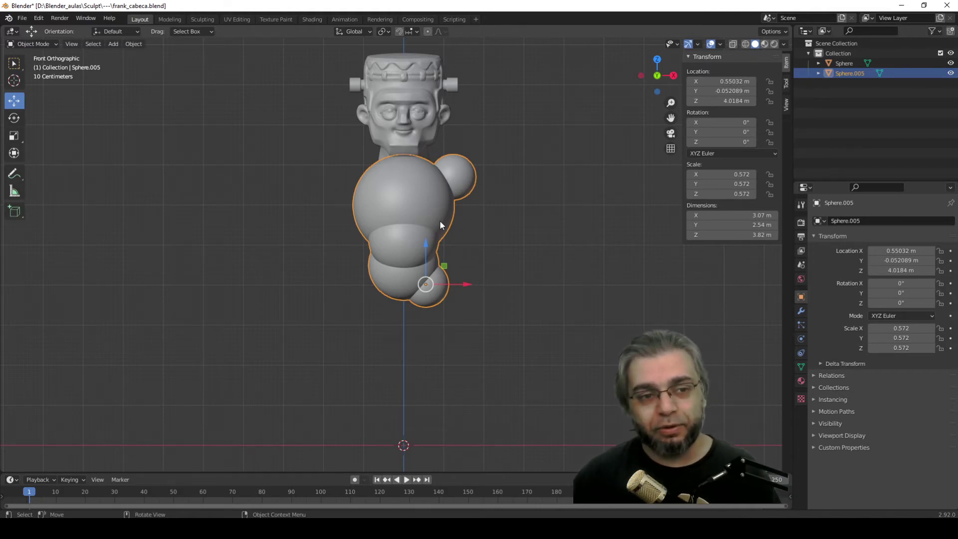
Step: Apply All Transforms to Sphere.005 (location 0, rotation 0°, scale 1) and resume sculpting
click(343, 208)
click(395, 221)
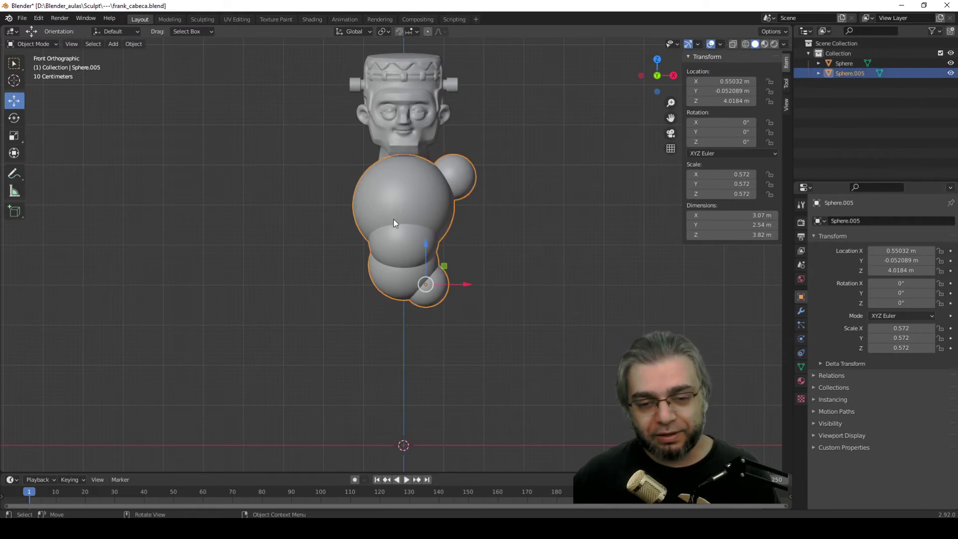
click(127, 45)
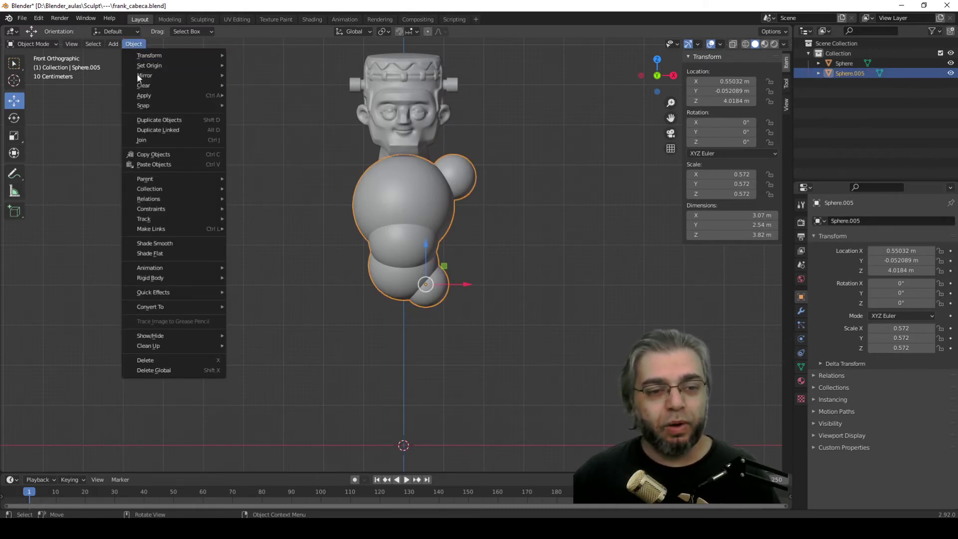
mouse_move(143, 95)
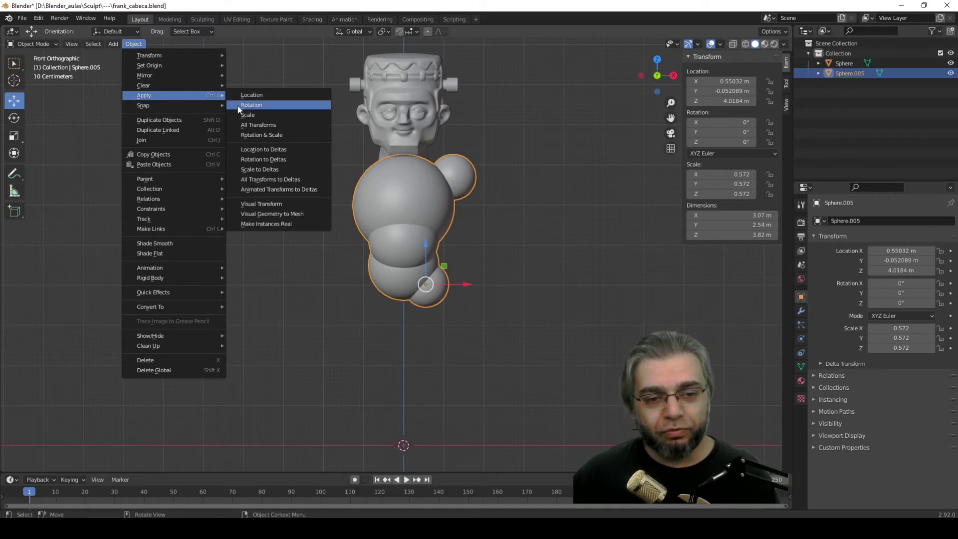
click(255, 125)
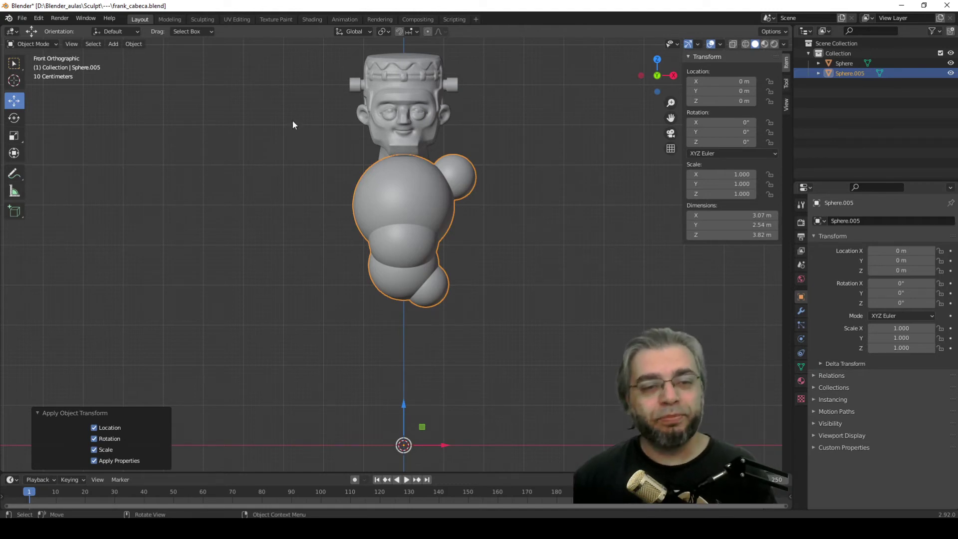
click(201, 19)
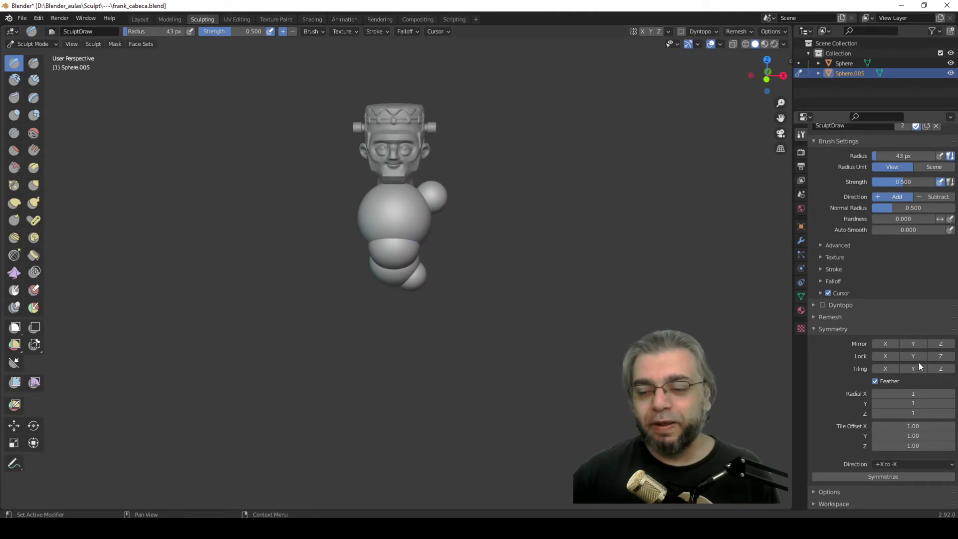
Step: Symmetrize the body from +X to -X and orbit to check both sides
click(881, 478)
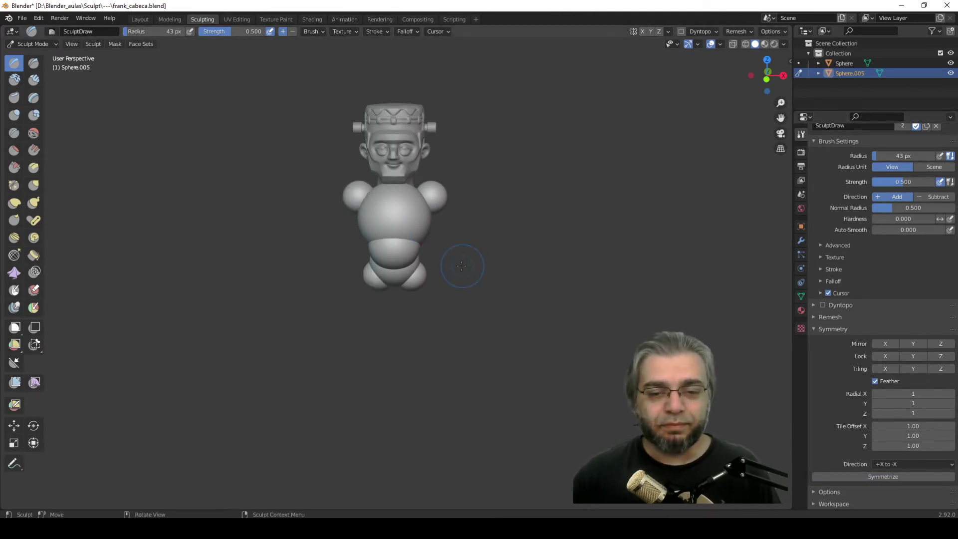
mouse_move(512, 243)
middle_down()
mouse_move(417, 238)
mouse_move(448, 251)
middle_up()
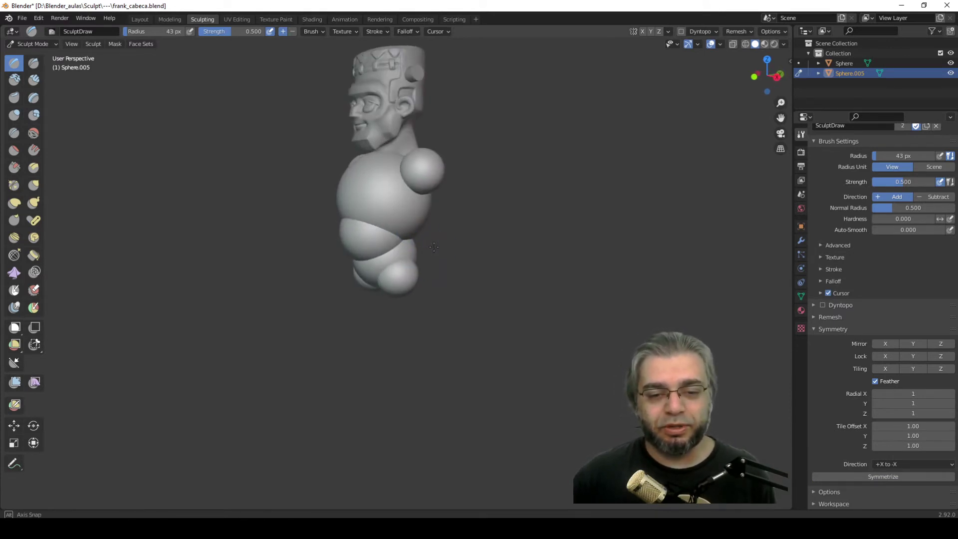
mouse_move(460, 249)
middle_down()
mouse_move(468, 278)
mouse_move(451, 285)
middle_up()
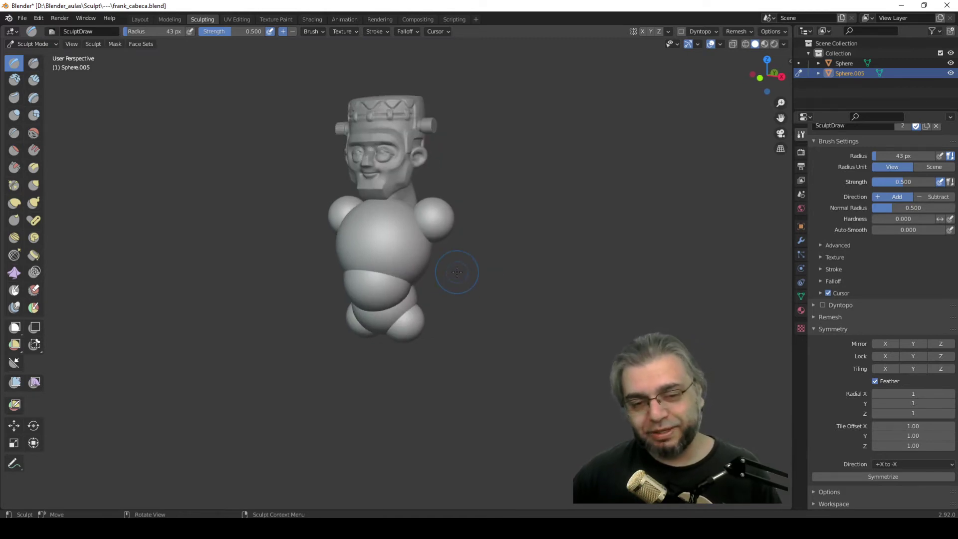
middle_drag(380, 213, 402, 220)
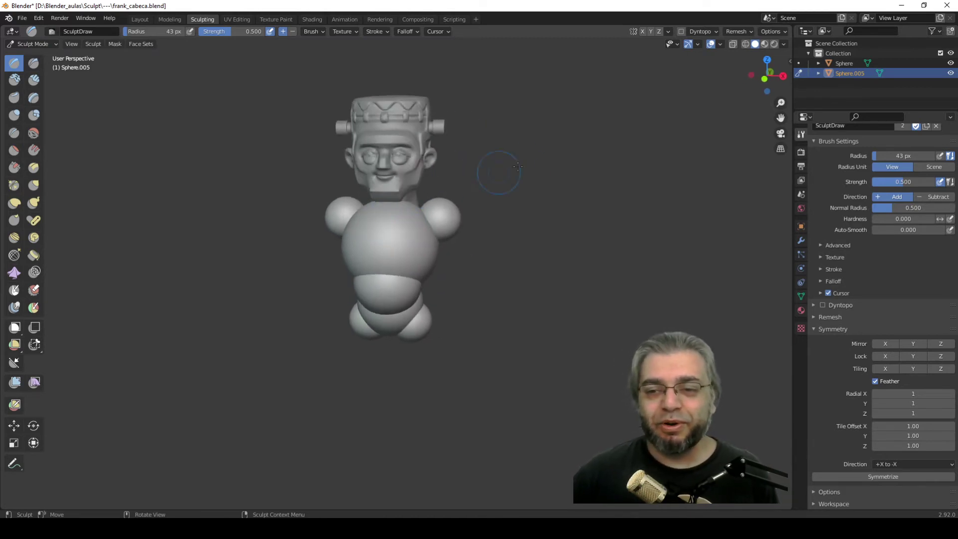
Step: Voxel-remesh Sphere.005, then remesh again with a 0.05 m voxel size
click(751, 33)
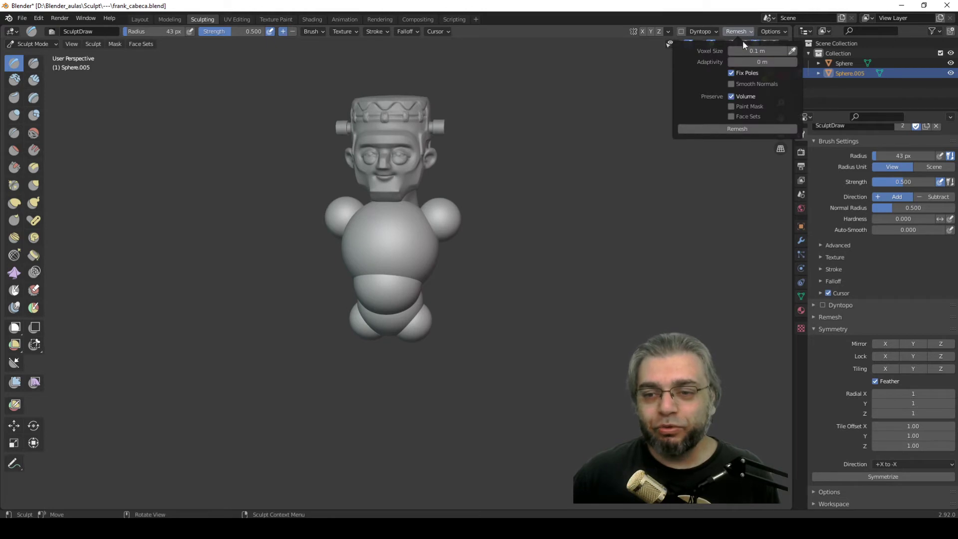
click(728, 130)
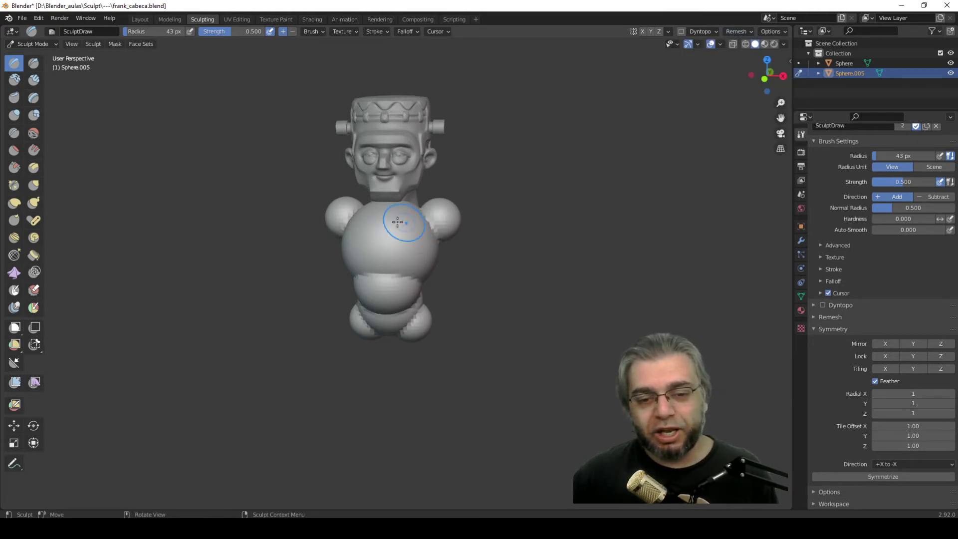
mouse_move(395, 246)
middle_down()
mouse_move(363, 246)
mouse_move(405, 240)
middle_up()
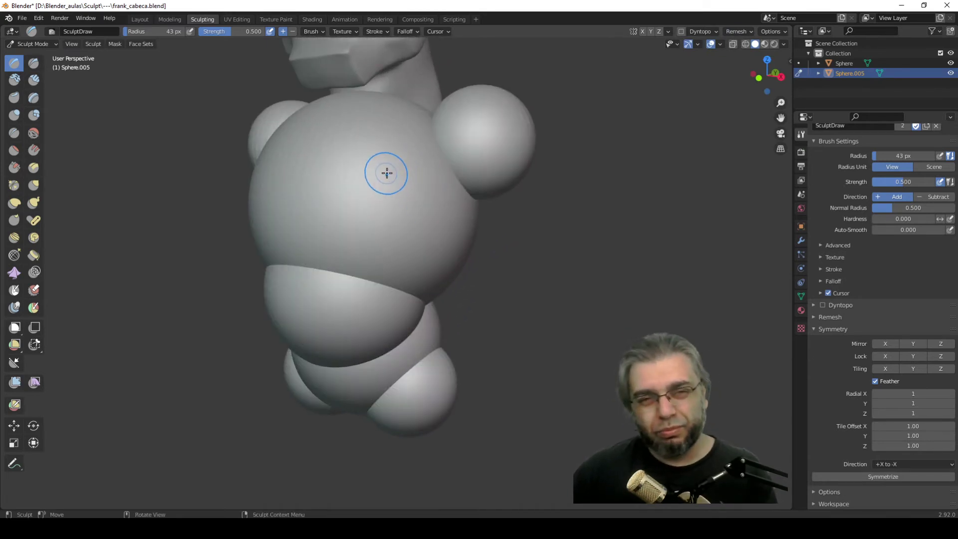
click(737, 31)
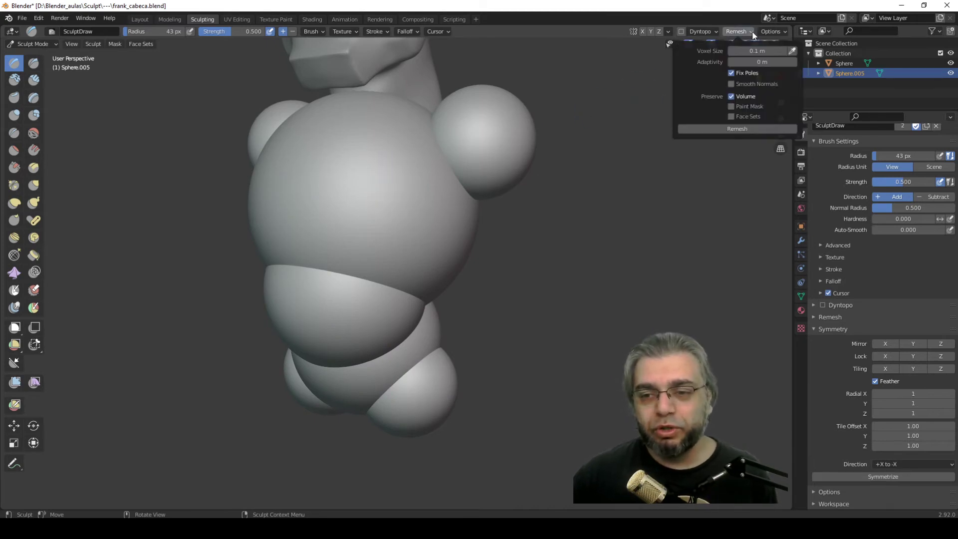
click(755, 51)
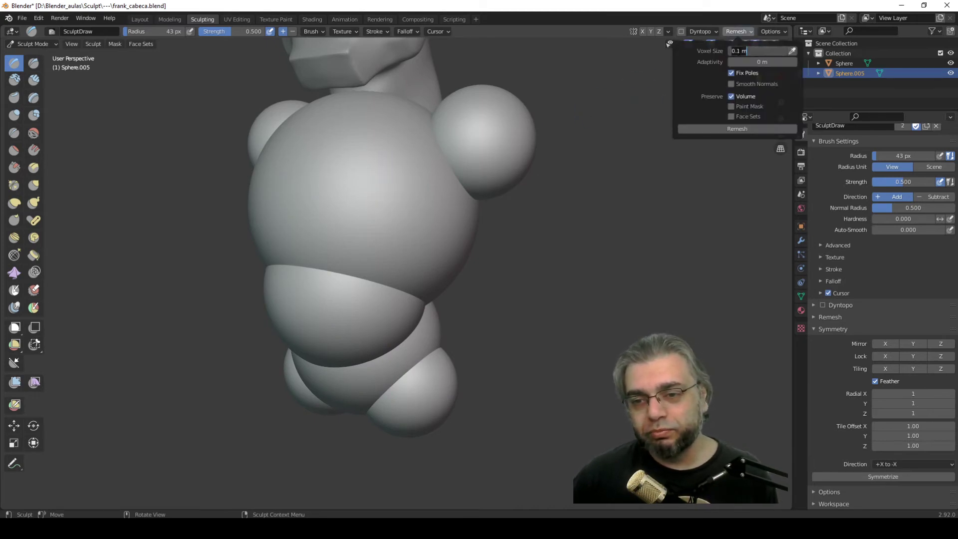
key(BackSpace)
text(05)
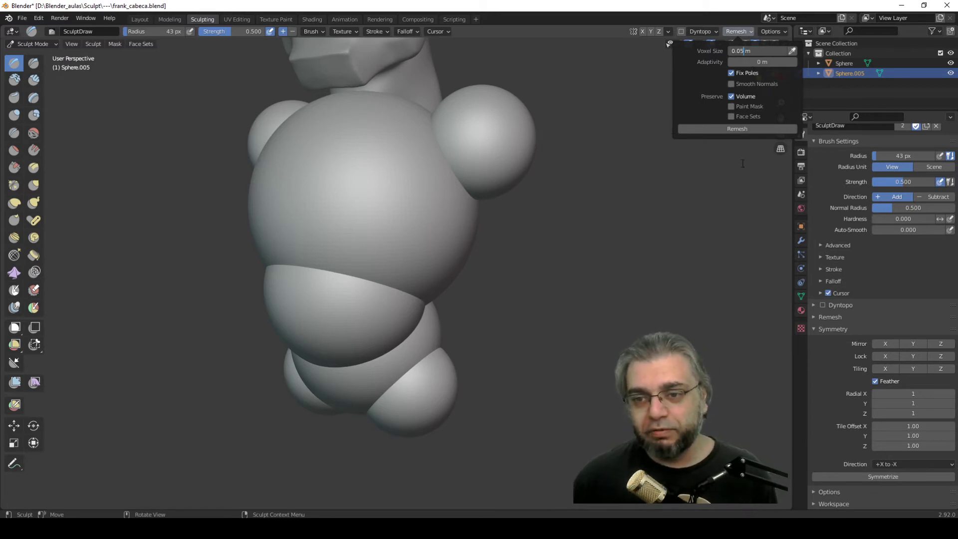
click(743, 129)
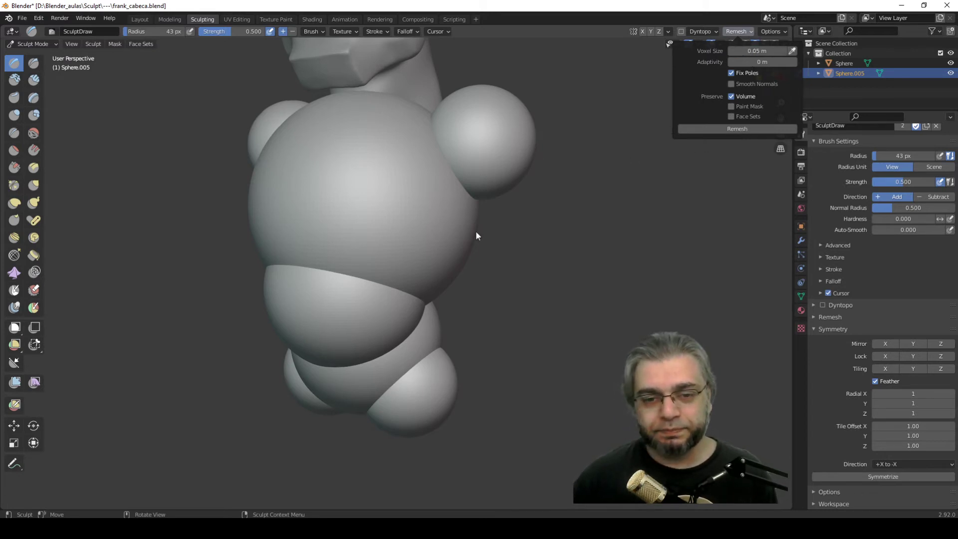
mouse_move(402, 218)
middle_down()
mouse_move(451, 205)
mouse_move(424, 237)
middle_up()
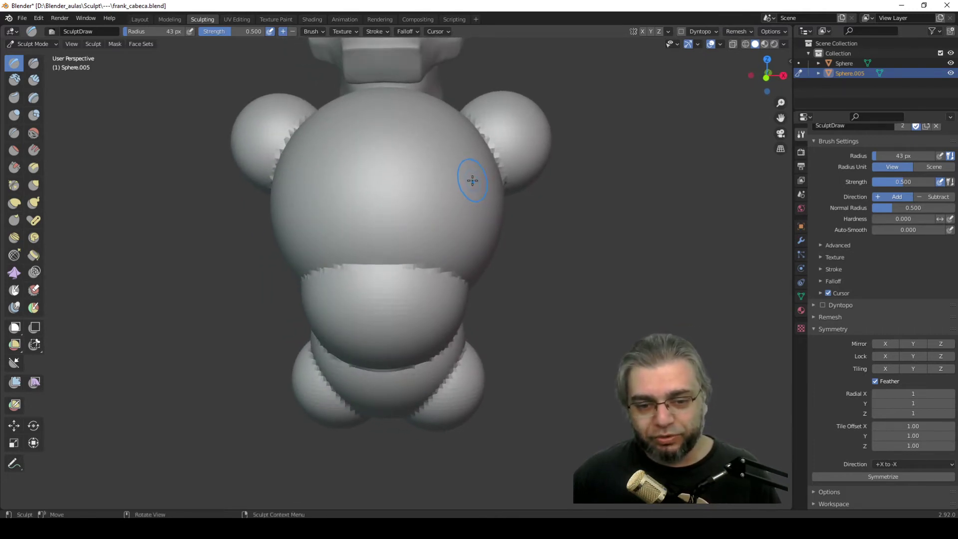
middle_drag(394, 259, 380, 250)
scroll(436, 305, down, 3)
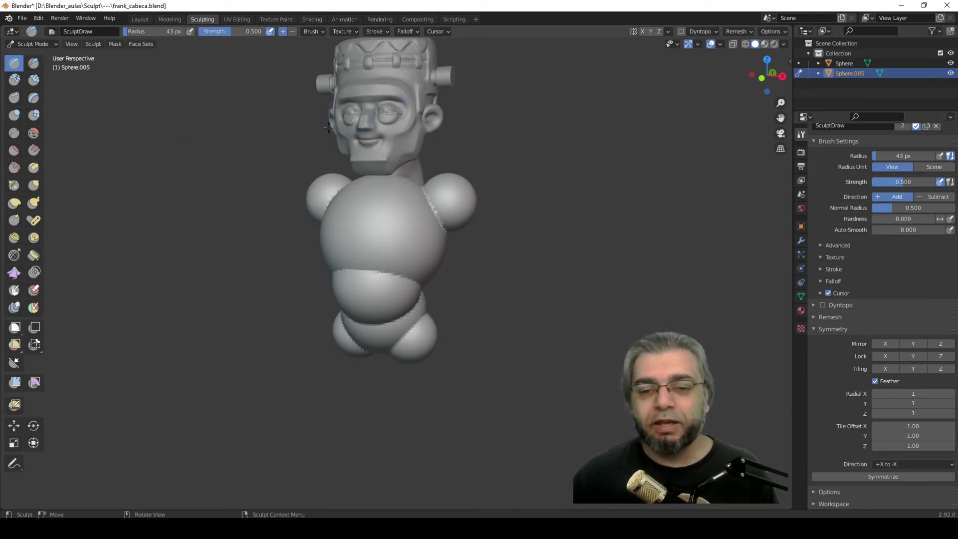
Step: Turn on X mirror and set the Draw brush radius to 60 px
mouse_move(378, 182)
middle_down()
mouse_move(413, 198)
mouse_move(563, 132)
middle_up()
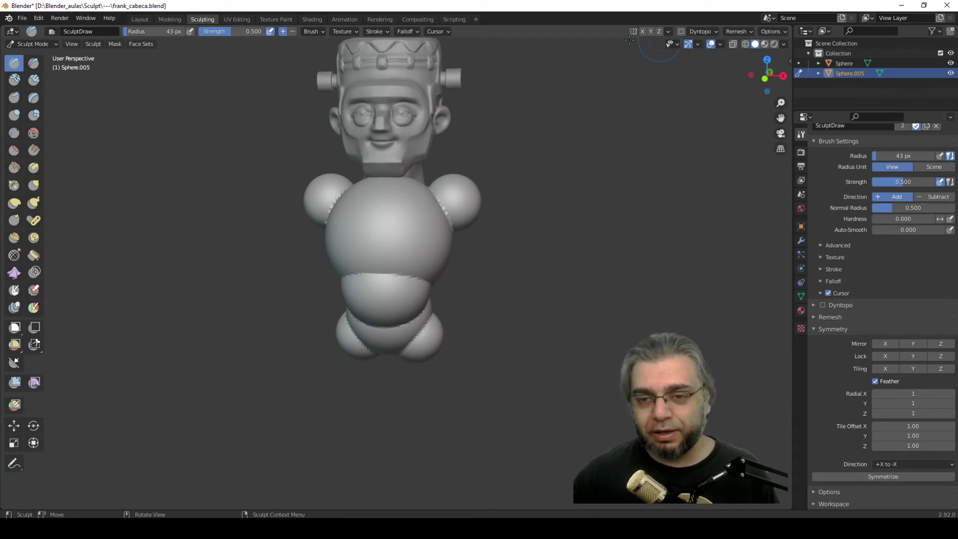
click(642, 31)
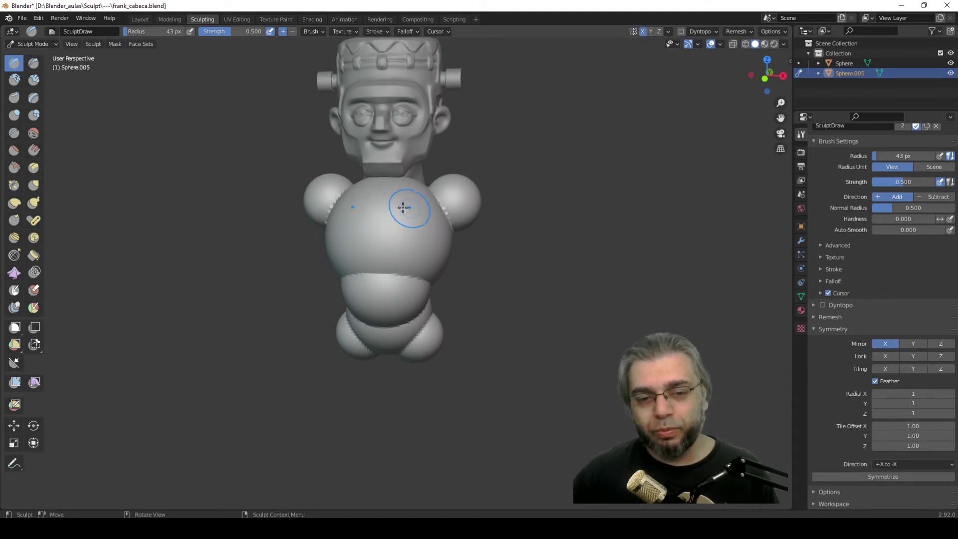
mouse_move(406, 228)
middle_down()
mouse_move(337, 220)
mouse_move(340, 238)
mouse_move(331, 224)
mouse_move(342, 214)
mouse_move(312, 154)
mouse_move(342, 209)
mouse_move(335, 182)
mouse_move(327, 184)
middle_up()
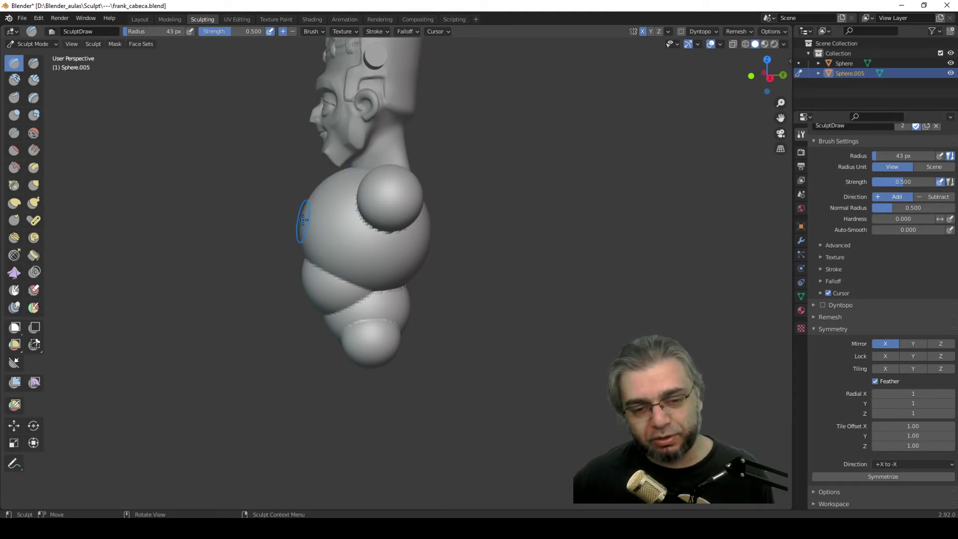
middle_drag(331, 182, 322, 186)
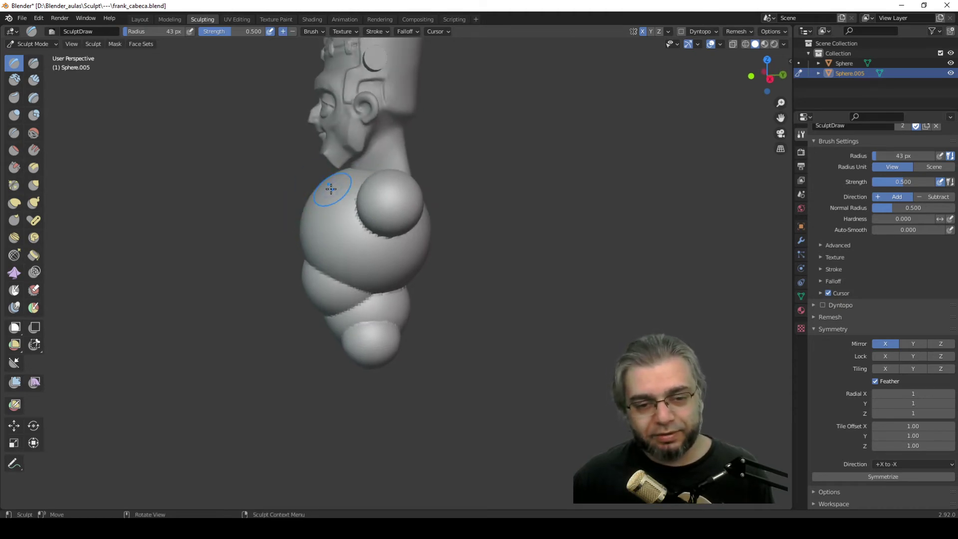
key(KP_3)
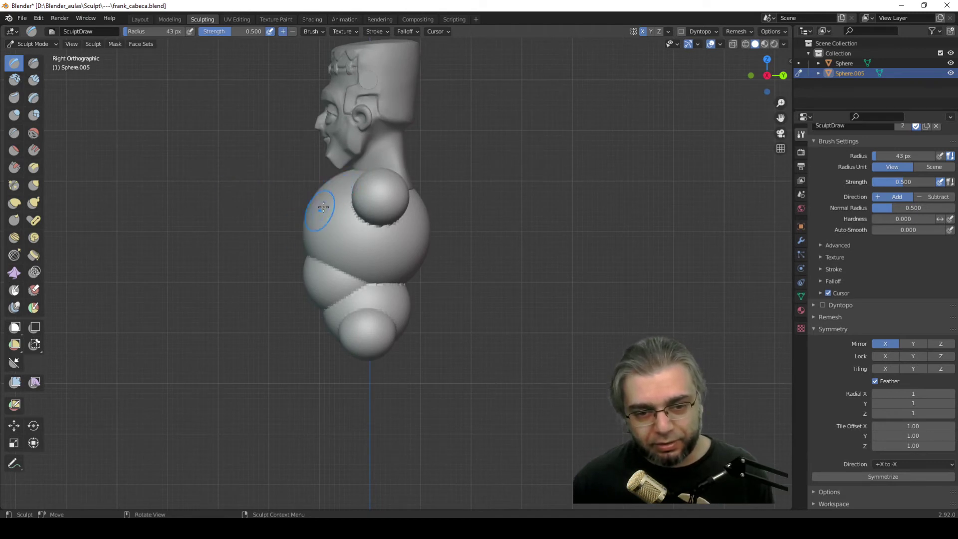
mouse_move(280, 219)
middle_down()
mouse_move(372, 231)
mouse_move(372, 209)
mouse_move(373, 217)
middle_up()
key(f)
click(367, 214)
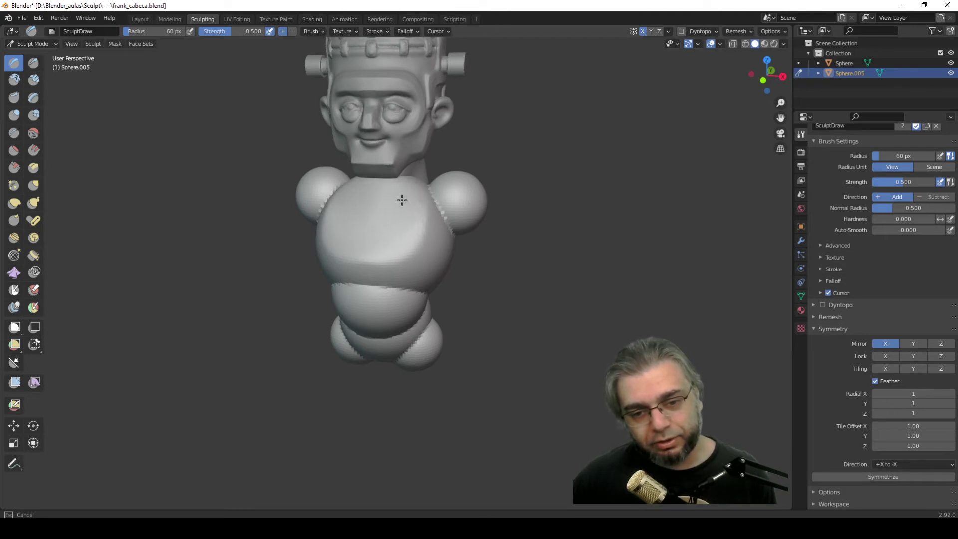
Step: Sculpt short mirrored strokes along the belly seam to build up the lower belly
mouse_move(402, 201)
middle_down()
mouse_move(310, 190)
mouse_move(319, 204)
mouse_move(437, 202)
middle_up()
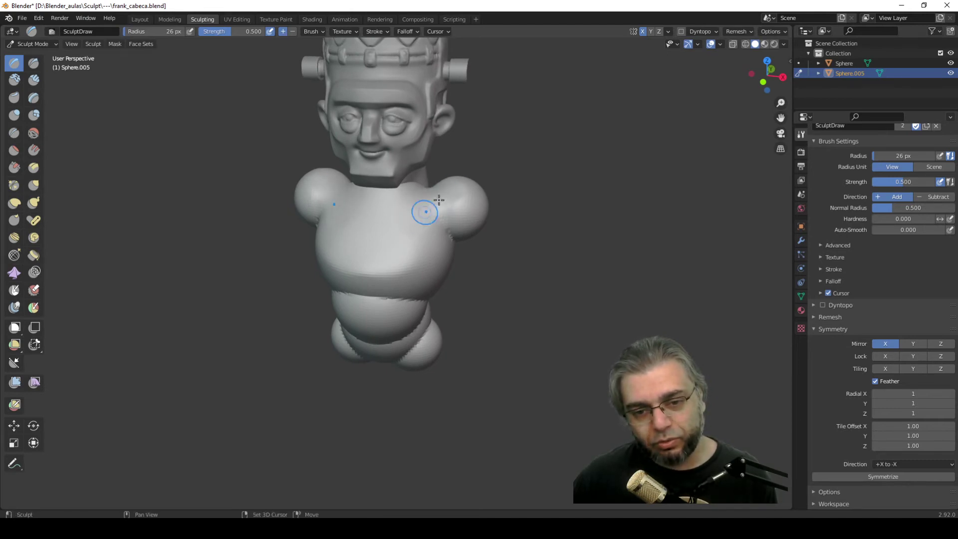
middle_drag(423, 185, 388, 204)
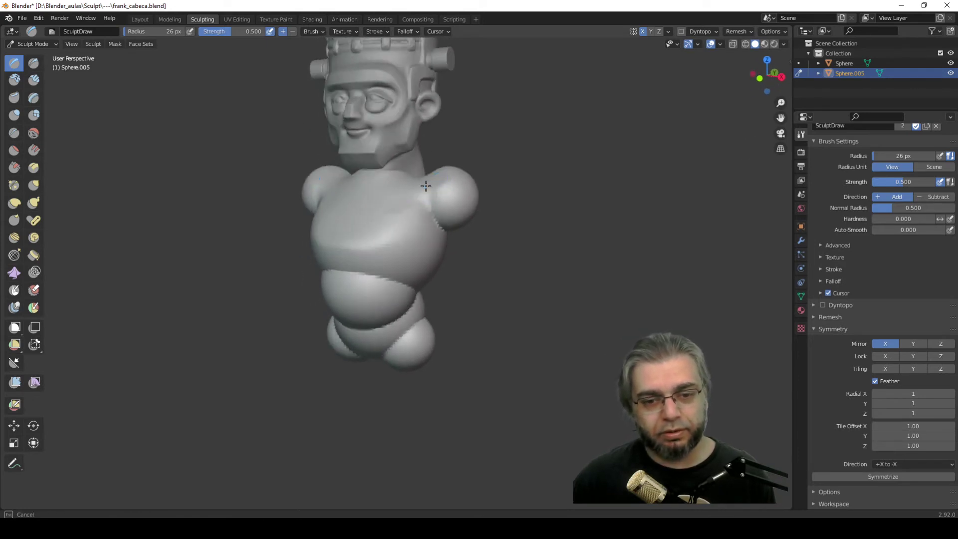
mouse_move(356, 215)
middle_down()
mouse_move(417, 223)
mouse_move(452, 197)
mouse_move(394, 216)
middle_up()
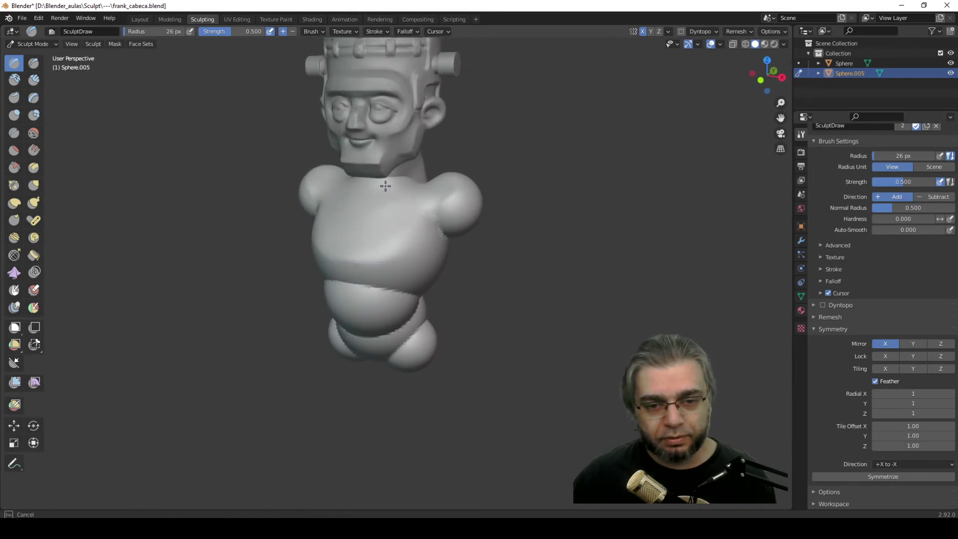
mouse_move(349, 178)
middle_down()
mouse_move(321, 203)
mouse_move(284, 205)
mouse_move(357, 220)
mouse_move(355, 207)
mouse_move(376, 223)
middle_up()
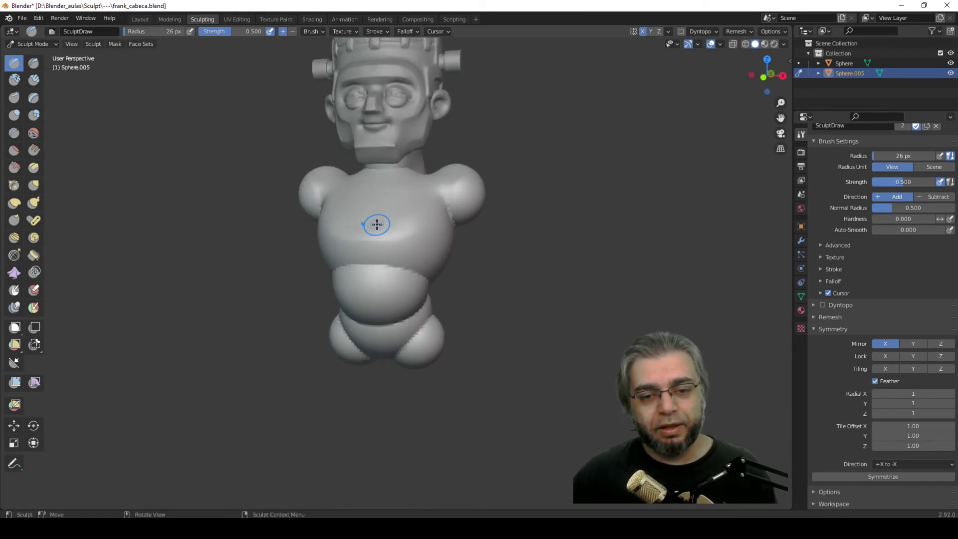
scroll(376, 222, down, 3)
scroll(414, 249, up, 2)
scroll(402, 252, up, 2)
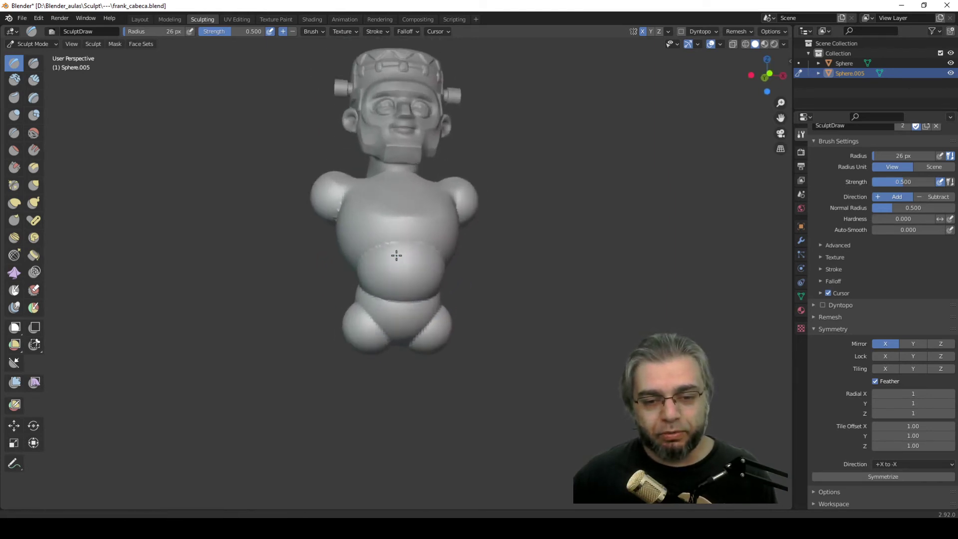
scroll(397, 255, up, 1)
drag(412, 300, 394, 278)
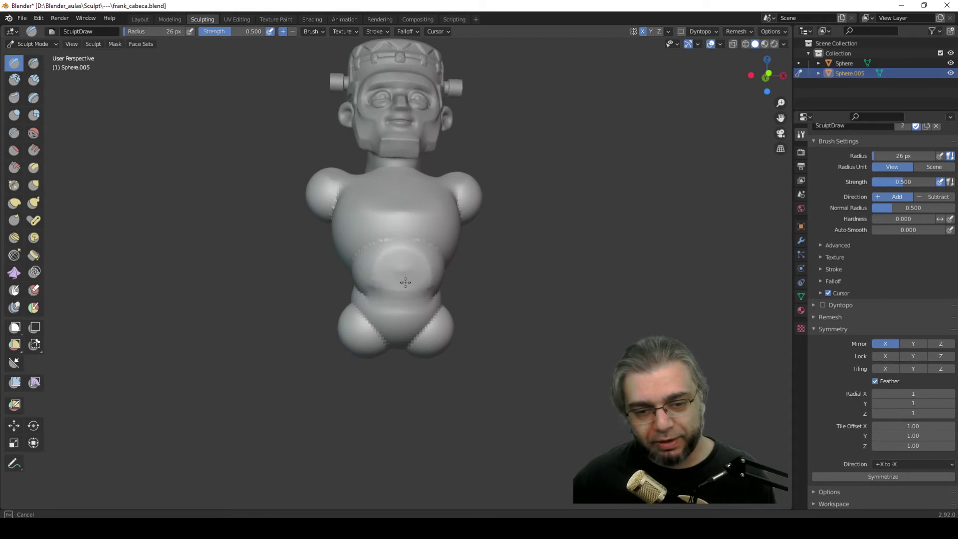
mouse_move(405, 282)
middle_down()
mouse_move(327, 289)
mouse_move(384, 295)
mouse_move(313, 245)
middle_up()
click(370, 312)
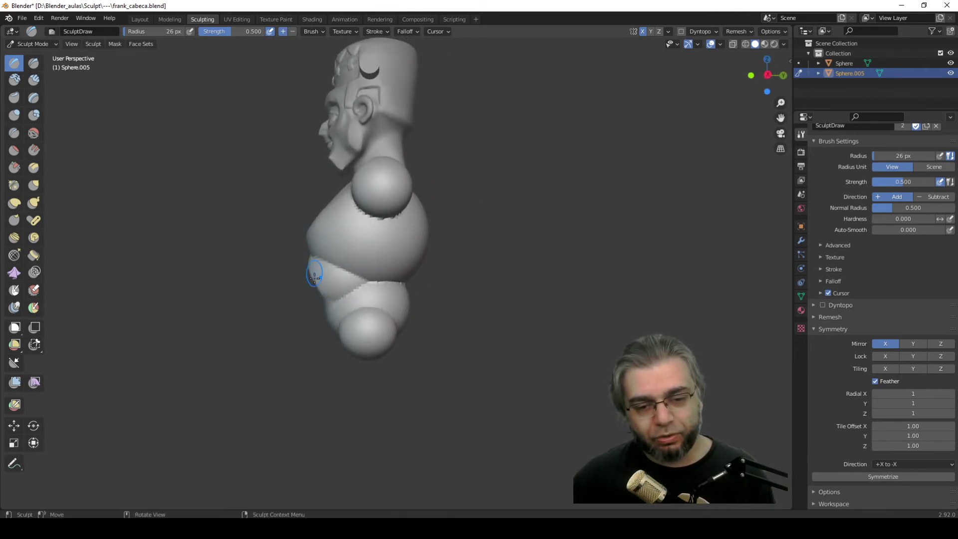
middle_drag(307, 244, 424, 288)
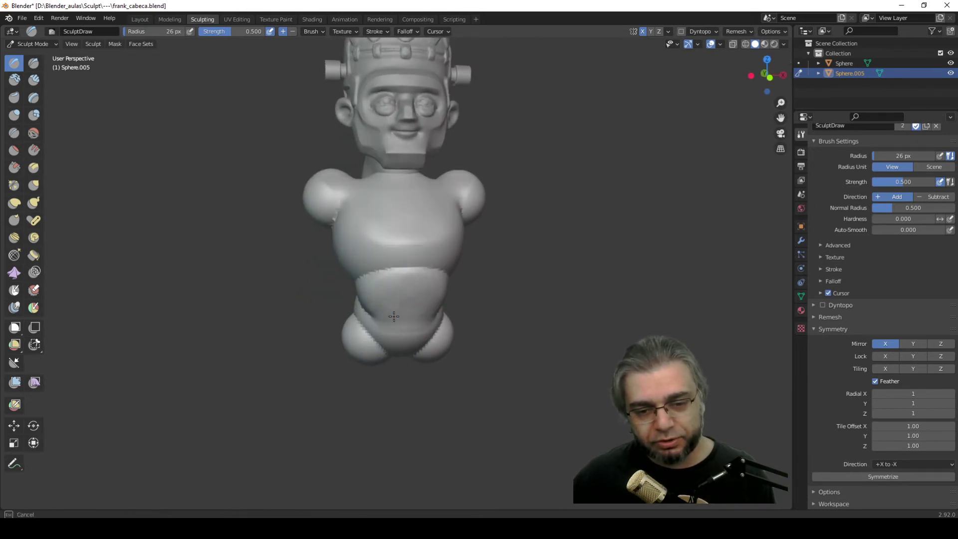
mouse_move(394, 316)
mouse_down()
mouse_move(396, 328)
mouse_move(379, 302)
mouse_up()
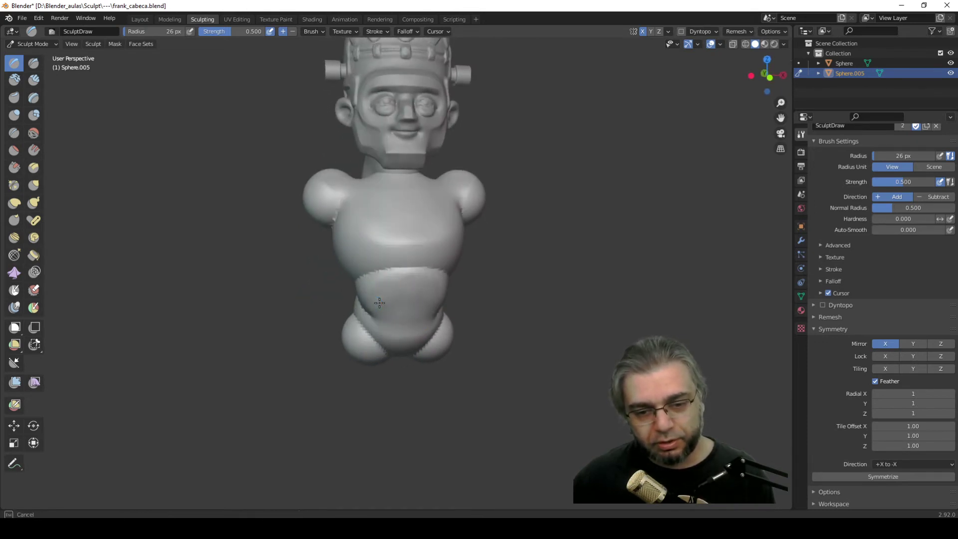
middle_drag(399, 284, 331, 284)
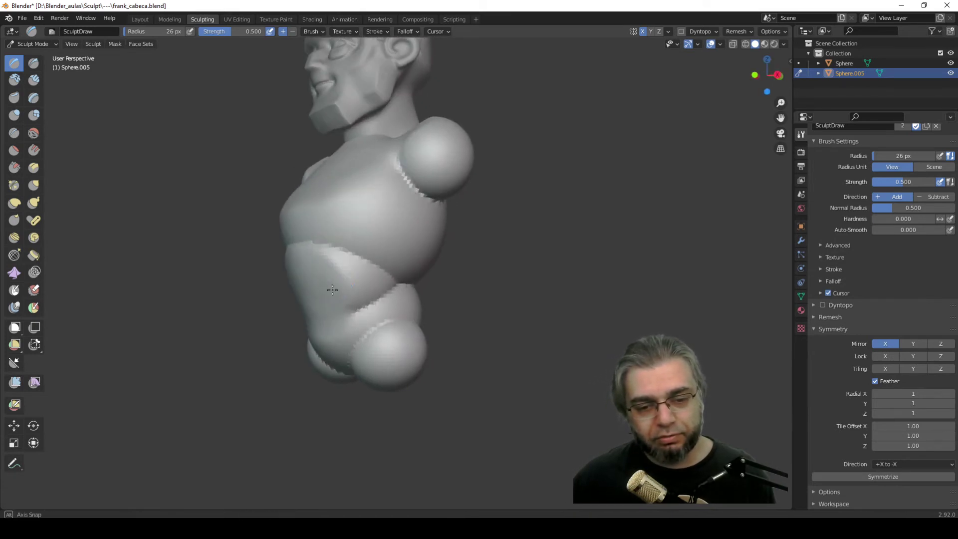
Step: Lower the Smooth brush strength, then return to Draw and stroke over the waist seam
click(34, 133)
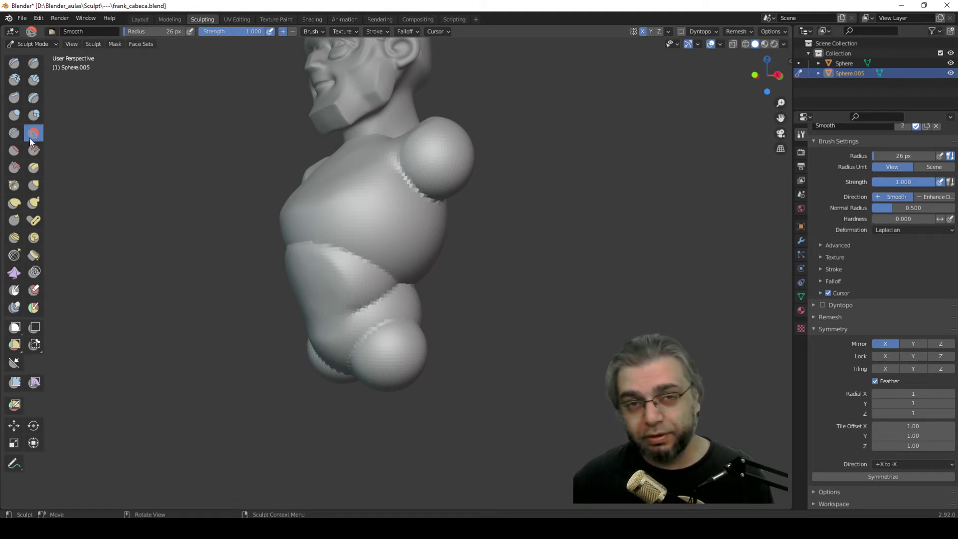
drag(253, 31, 207, 34)
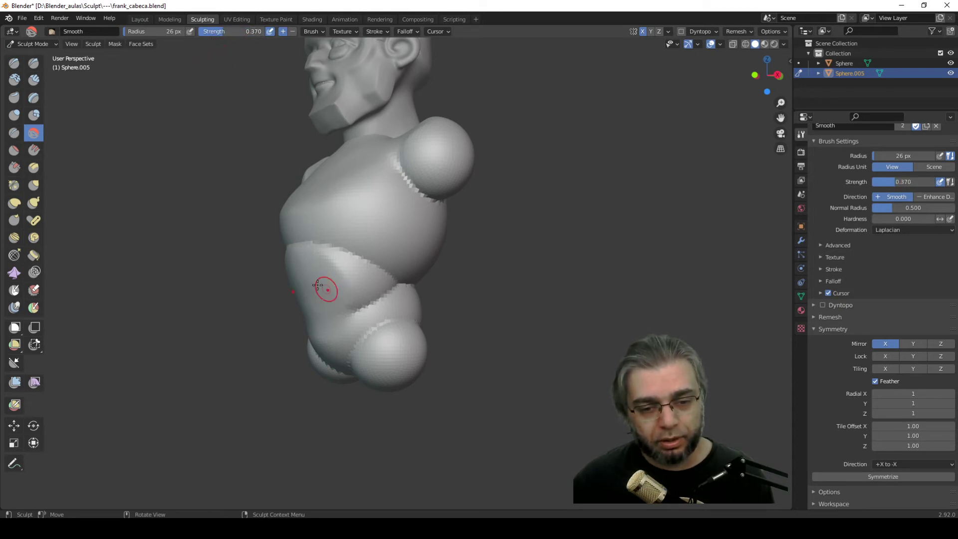
click(14, 63)
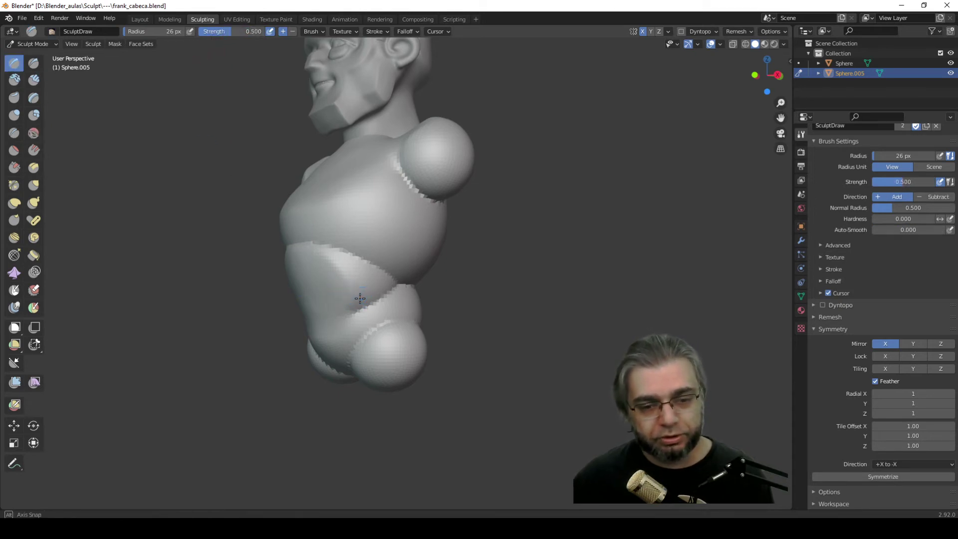
drag(349, 290, 333, 274)
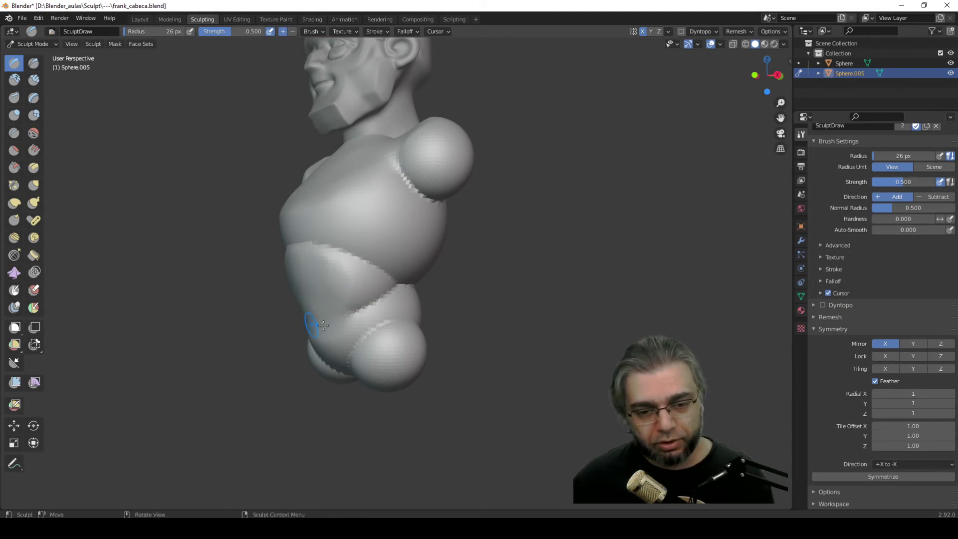
Step: Orbit around the torso and enlarge the Draw brush radius to 57 px
middle_drag(310, 321, 380, 320)
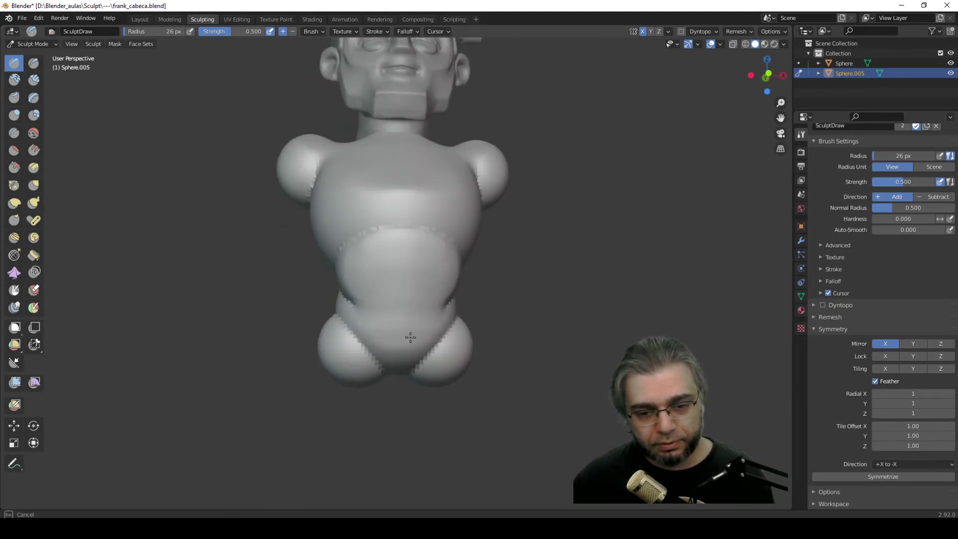
middle_drag(397, 355, 378, 293)
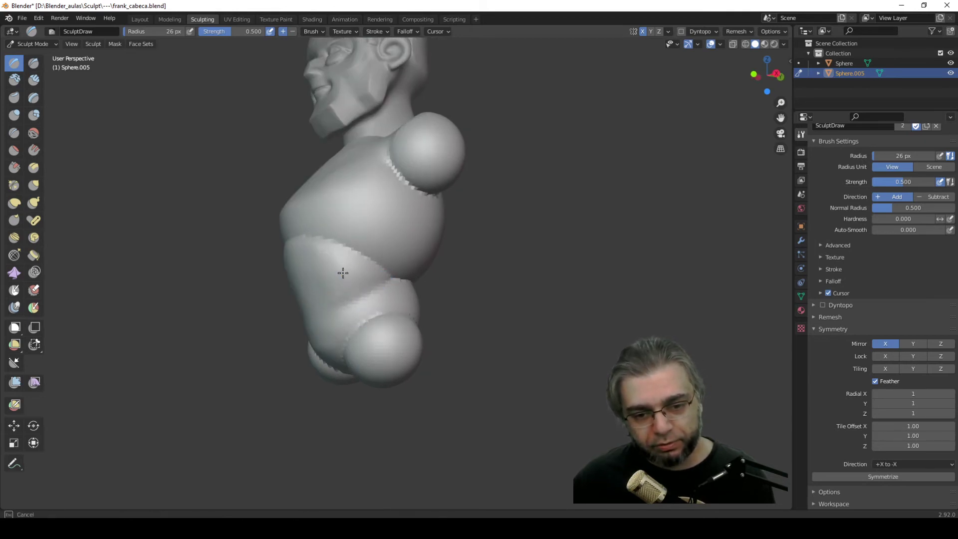
mouse_move(310, 250)
middle_down()
mouse_move(346, 278)
mouse_move(404, 266)
mouse_move(350, 275)
middle_up()
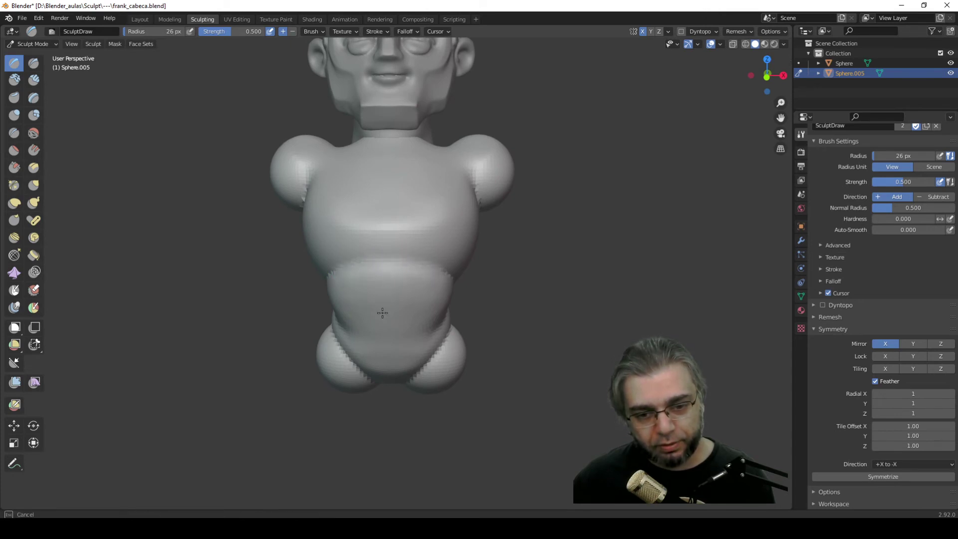
middle_drag(382, 313, 438, 312)
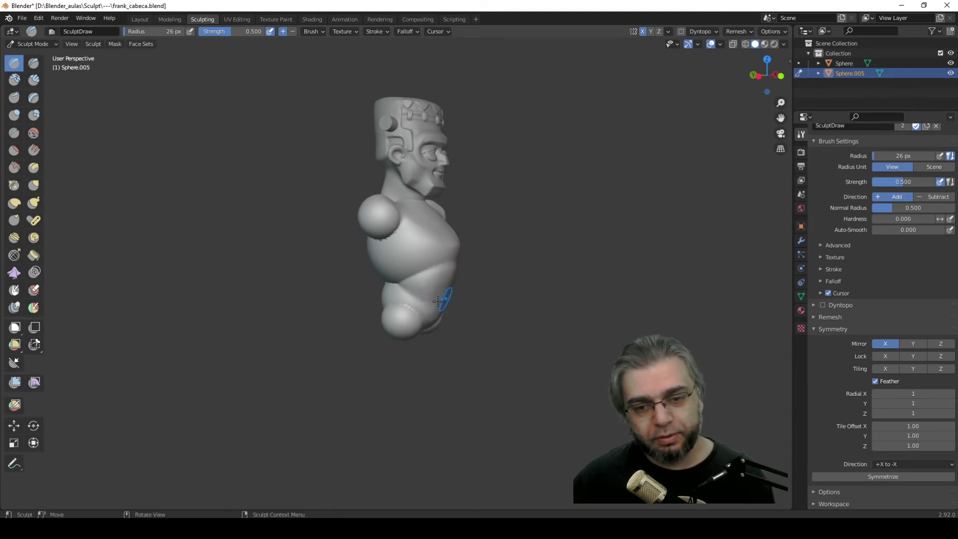
mouse_move(442, 292)
middle_down()
mouse_move(339, 318)
mouse_move(442, 356)
mouse_move(406, 306)
mouse_move(412, 336)
mouse_move(385, 331)
mouse_move(394, 327)
mouse_move(402, 342)
mouse_move(315, 369)
mouse_move(374, 321)
middle_up()
scroll(406, 327, up, 2)
key(f)
click(406, 321)
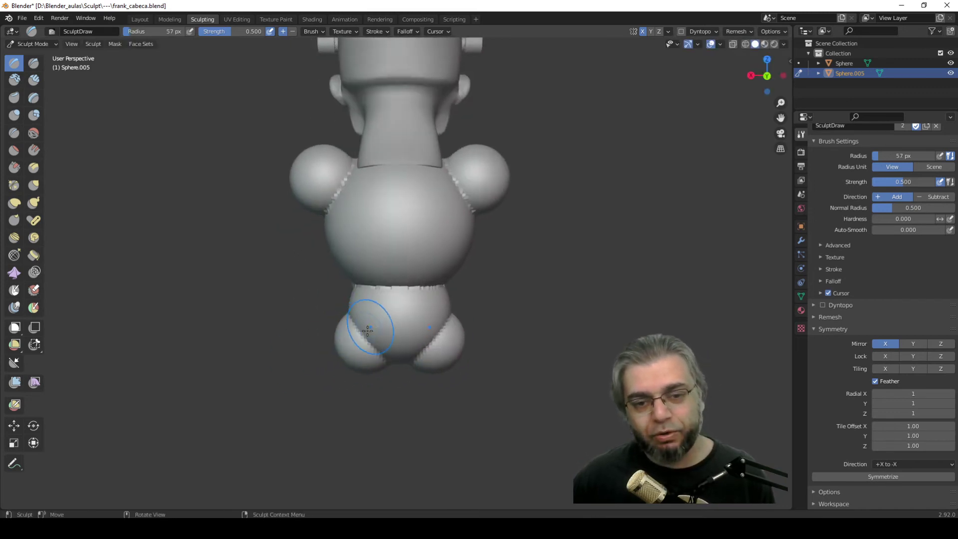
Step: Fill out the waist from behind and build up both hips symmetrically
mouse_move(398, 239)
middle_down()
mouse_move(421, 231)
mouse_move(433, 246)
middle_up()
scroll(433, 246, down, 3)
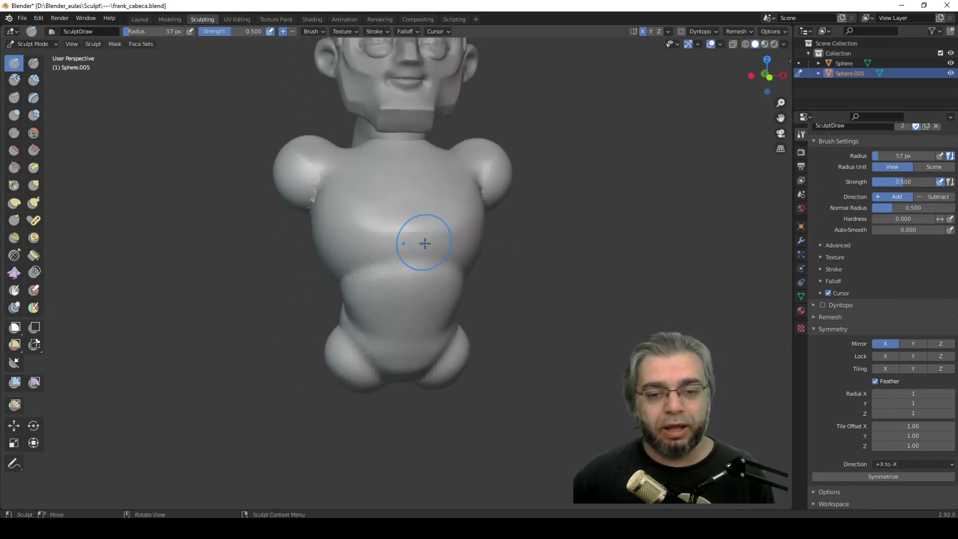
scroll(423, 242, down, 3)
mouse_move(449, 322)
middle_down()
mouse_move(367, 308)
mouse_move(352, 320)
mouse_move(359, 291)
mouse_move(391, 304)
middle_up()
scroll(392, 304, up, 3)
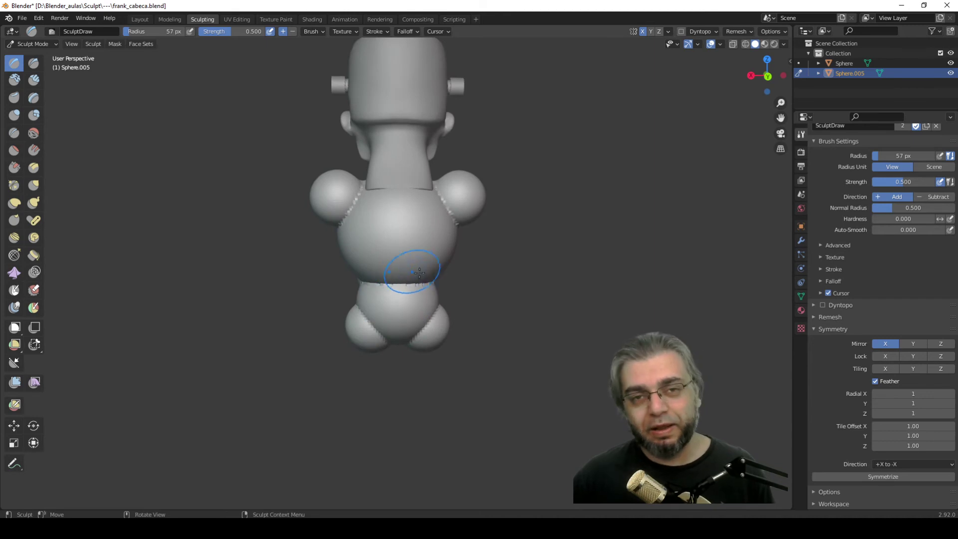
drag(359, 219, 360, 202)
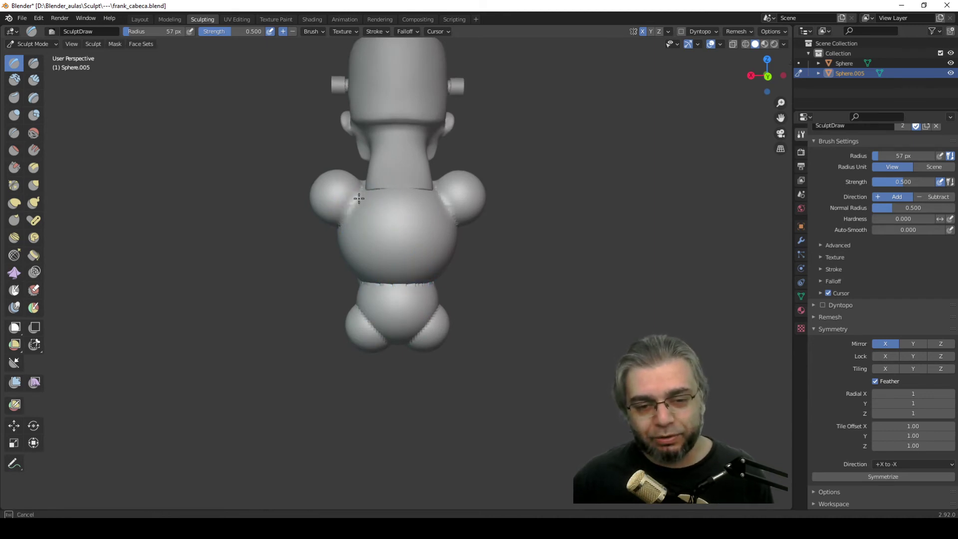
drag(390, 286, 369, 306)
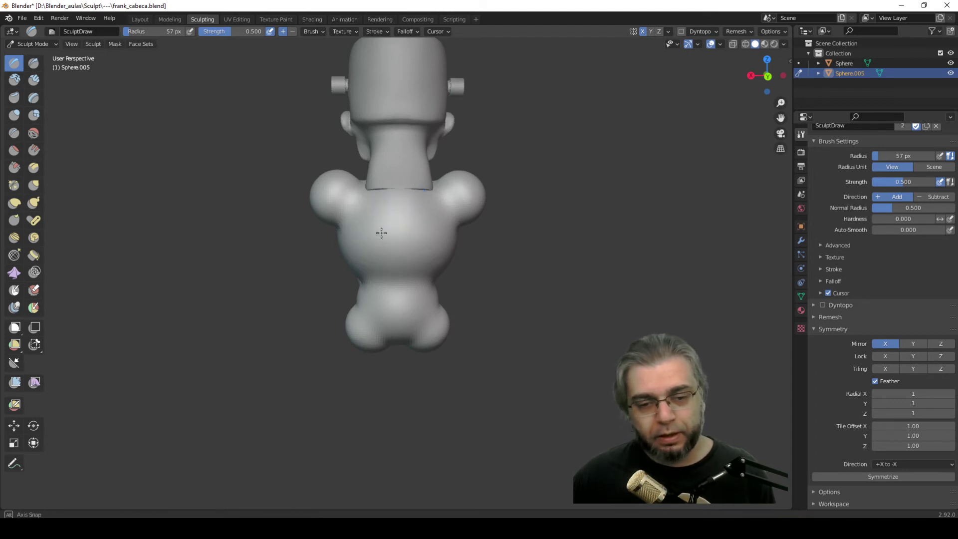
middle_drag(381, 233, 405, 194)
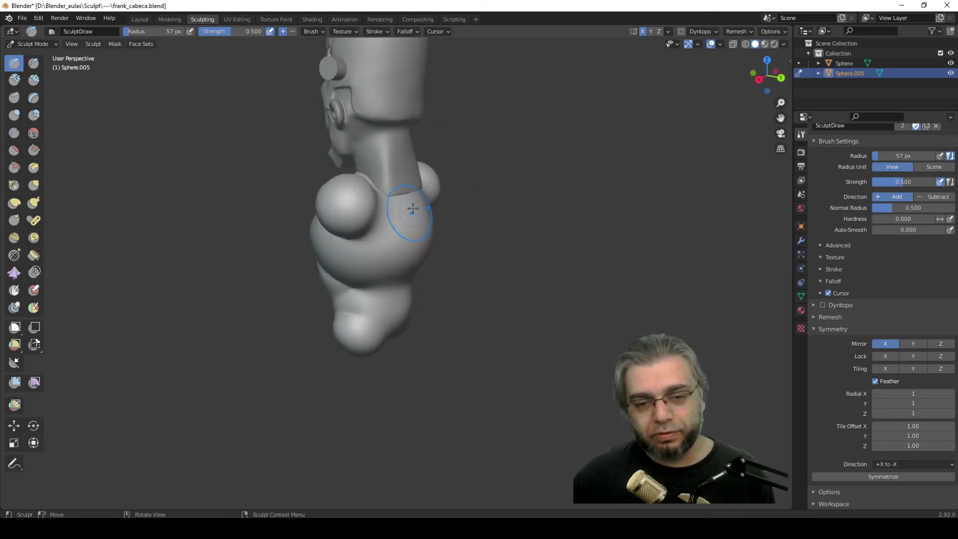
middle_drag(417, 212, 353, 208)
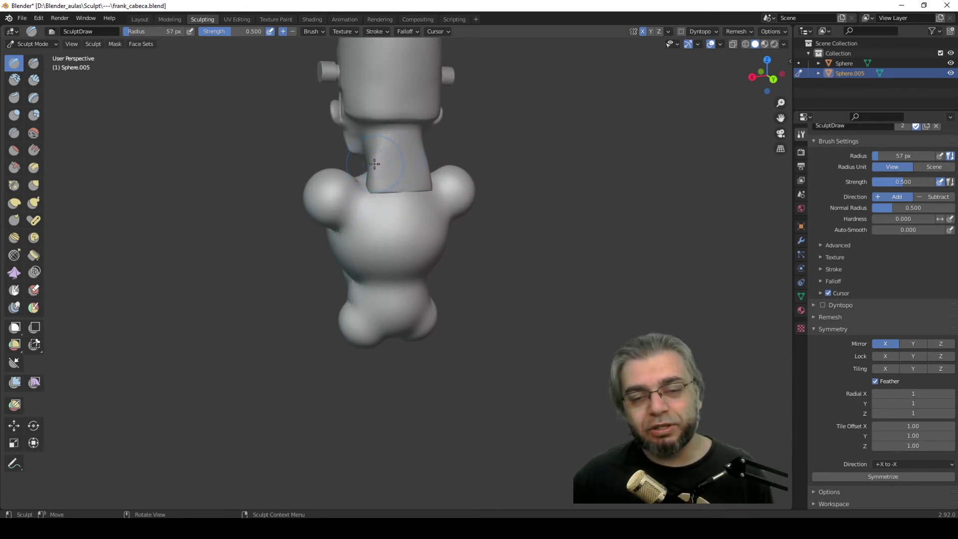
Step: With a smaller Grab brush, pull the torso near the neck and the upper back
click(34, 185)
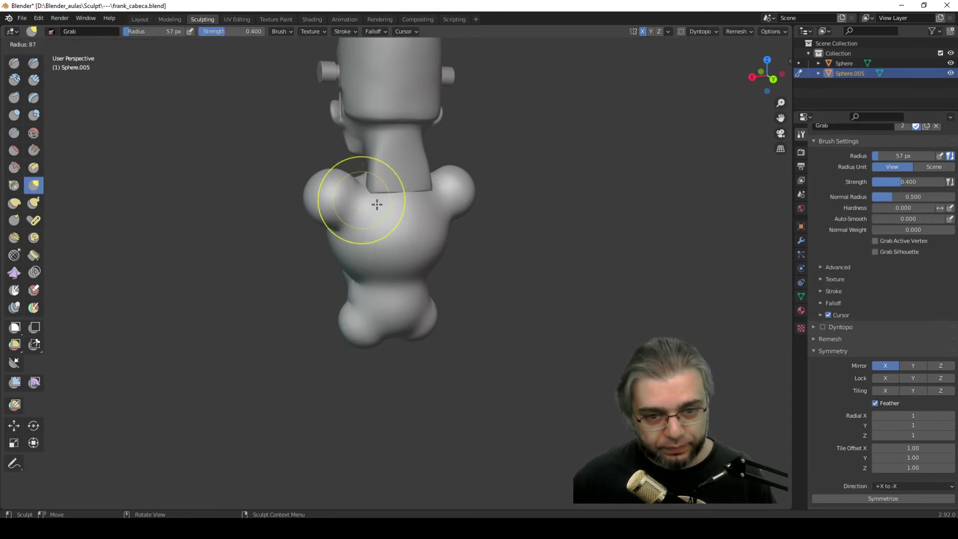
mouse_move(377, 199)
mouse_down()
mouse_move(391, 193)
mouse_move(375, 182)
mouse_move(375, 167)
mouse_up()
key(f)
click(375, 174)
mouse_move(375, 167)
middle_down()
mouse_move(402, 180)
mouse_move(396, 214)
middle_up()
mouse_move(389, 193)
mouse_down()
mouse_move(379, 209)
mouse_move(414, 188)
mouse_up()
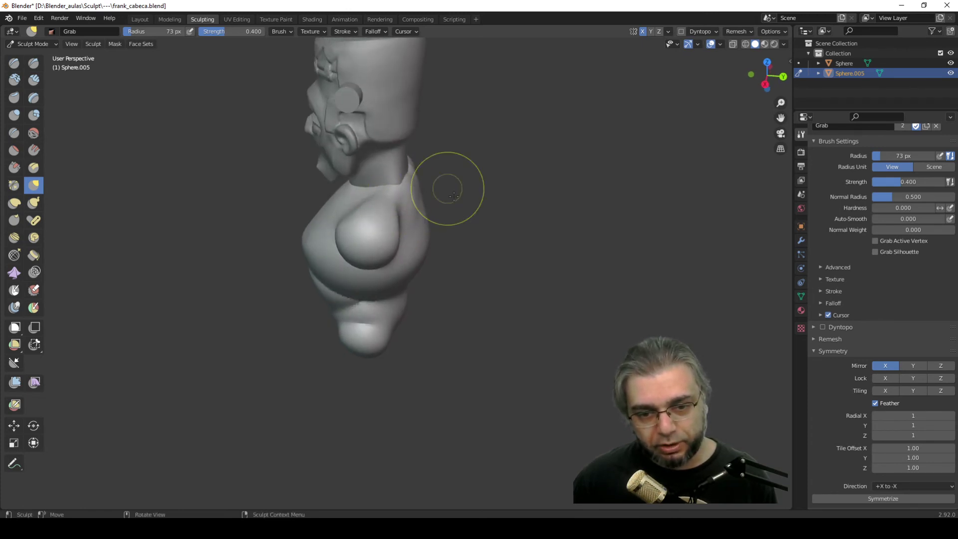
Step: Pull the shoulders outward and blend the shoulder bumps into the back
middle_drag(448, 188, 419, 216)
mouse_move(419, 216)
mouse_down()
mouse_move(418, 229)
mouse_move(392, 236)
mouse_up()
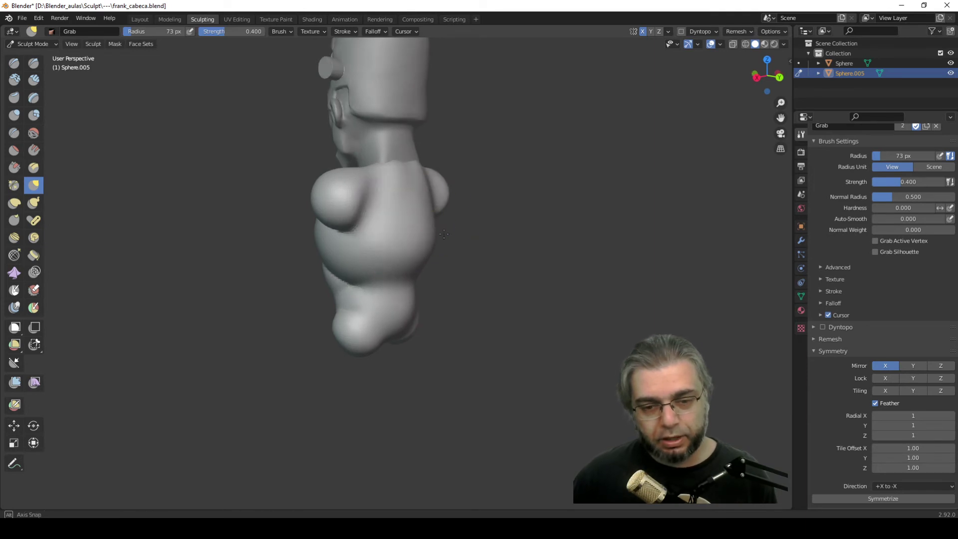
middle_drag(392, 236, 404, 231)
mouse_move(404, 231)
mouse_down()
mouse_move(382, 201)
mouse_move(406, 224)
mouse_up()
middle_drag(406, 224, 374, 245)
mouse_move(374, 246)
mouse_down()
mouse_move(382, 259)
mouse_move(415, 183)
mouse_up()
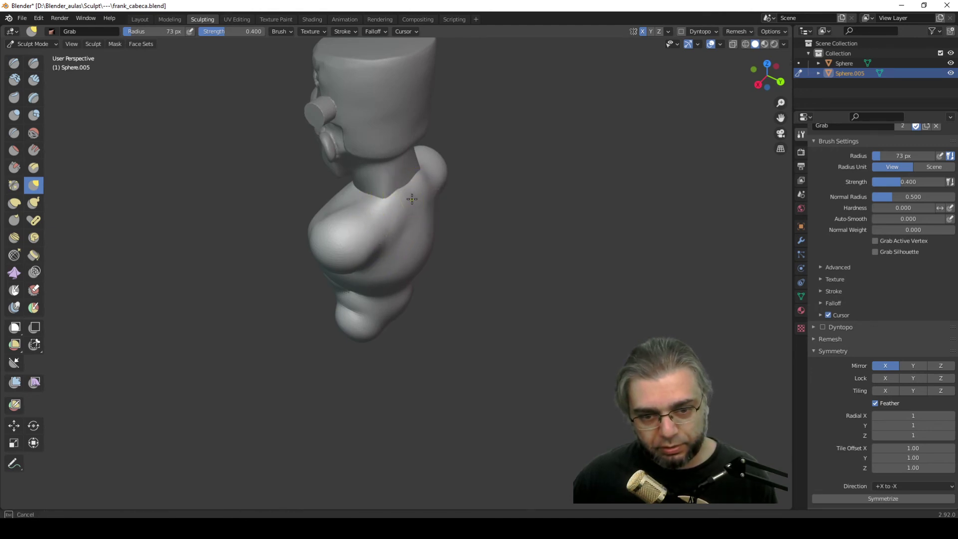
mouse_move(395, 203)
middle_down()
mouse_move(447, 202)
mouse_move(417, 203)
middle_up()
drag(417, 203, 419, 192)
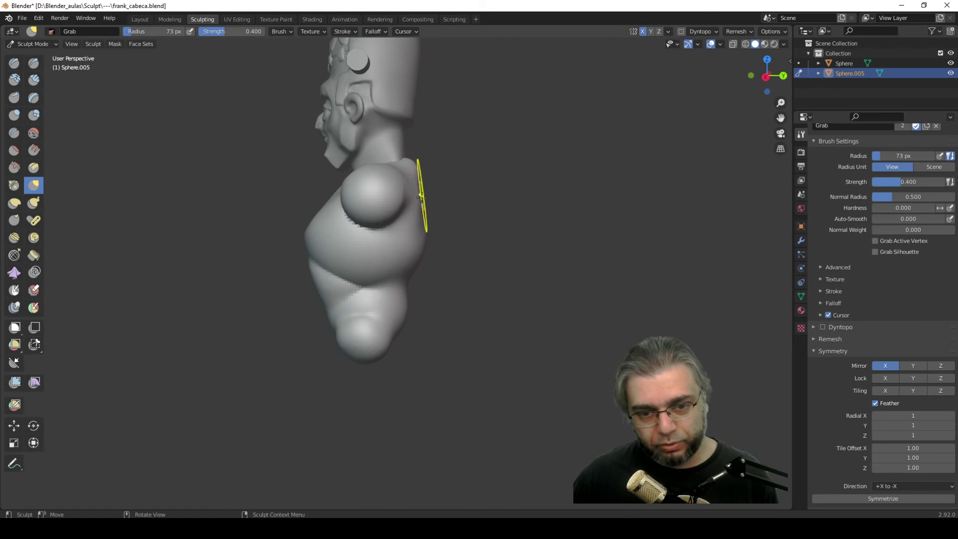
Step: Shrink the Grab brush radius to 43 px and settle the view on the back
middle_drag(434, 207, 382, 224)
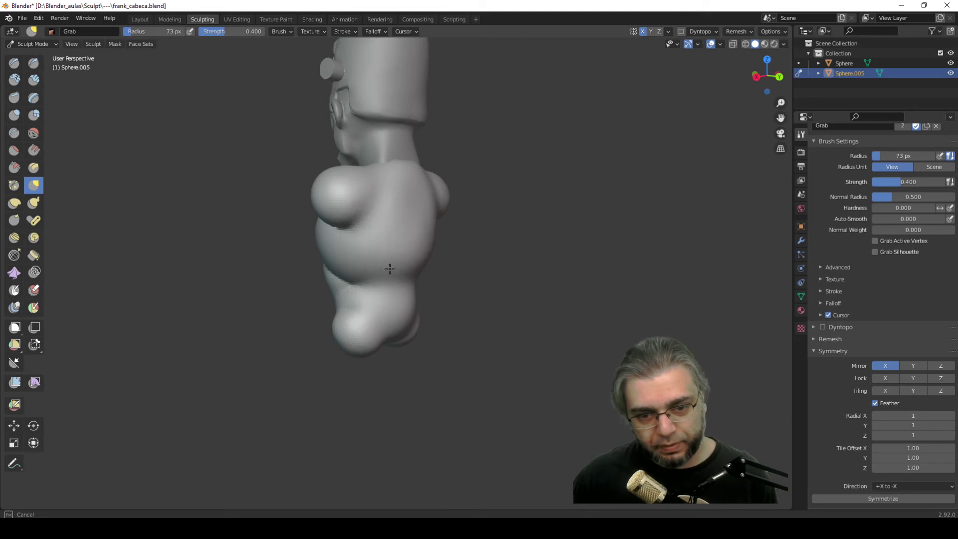
mouse_move(407, 271)
middle_down()
mouse_move(384, 331)
mouse_move(391, 316)
middle_up()
key(f)
click(375, 331)
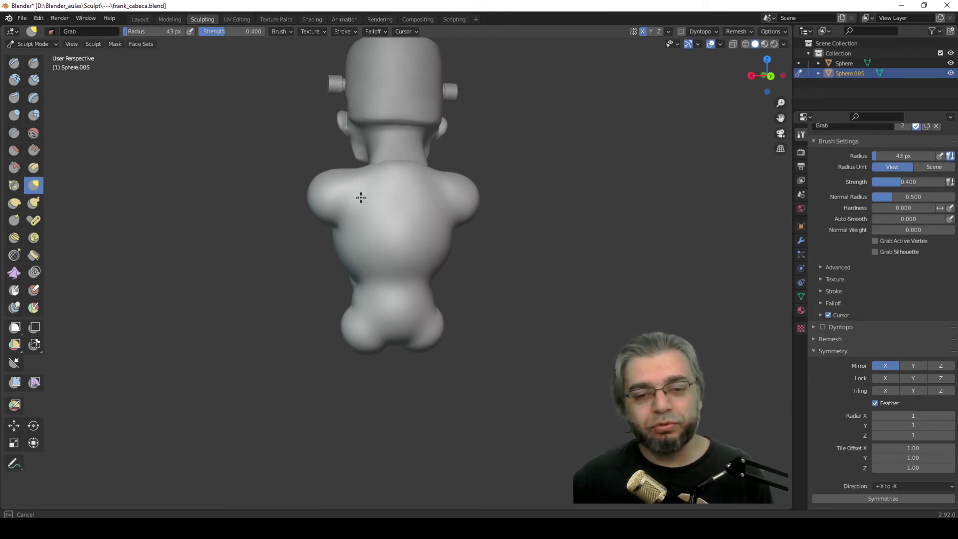
mouse_move(361, 198)
middle_down()
mouse_move(376, 252)
mouse_move(383, 241)
middle_up()
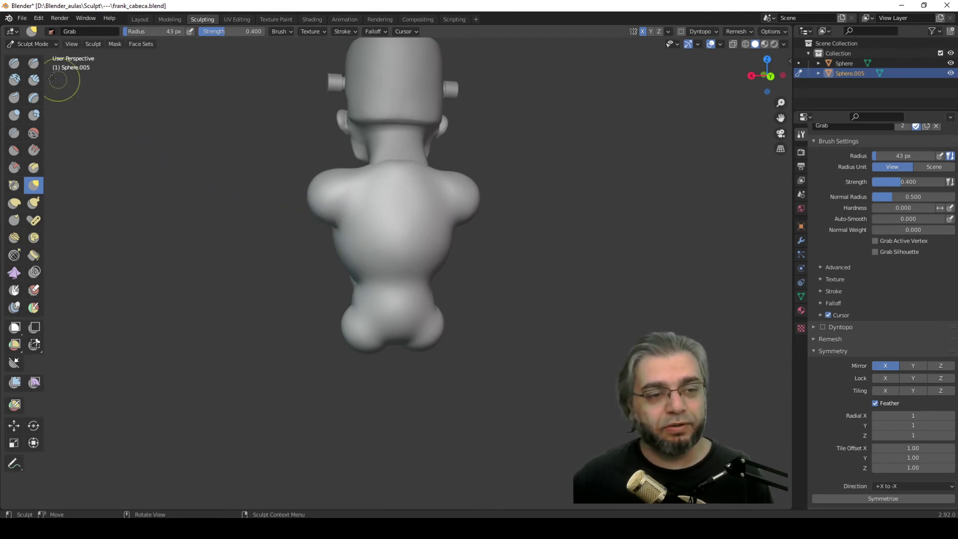
Step: Carve a spine groove with Draw Sharp (Subtract, 0.500) from mid-back to the buttocks
click(34, 64)
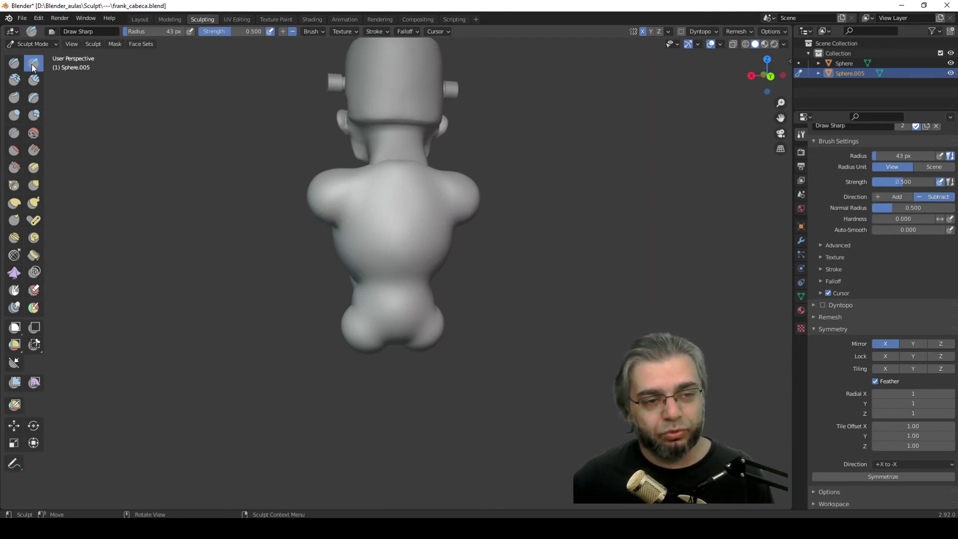
middle_drag(394, 222, 404, 225)
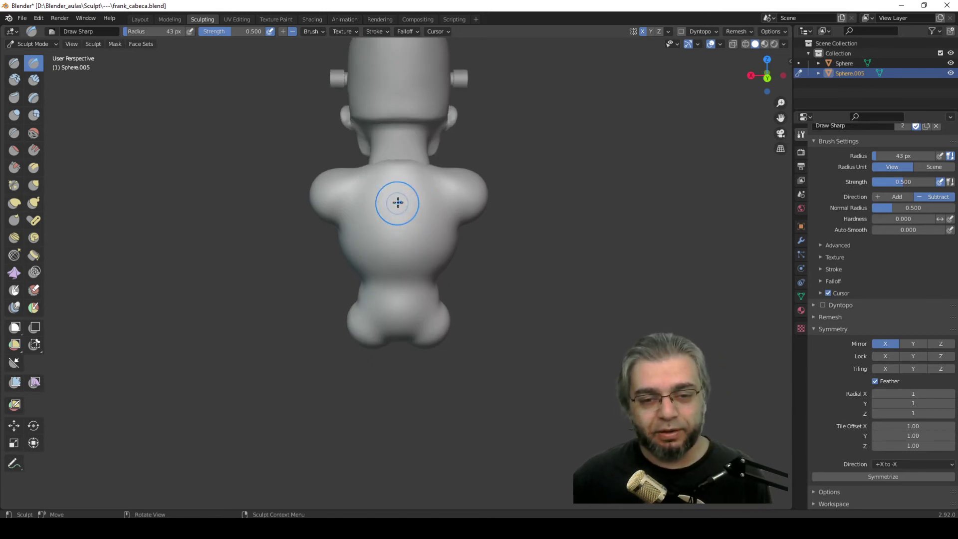
drag(399, 197, 399, 195)
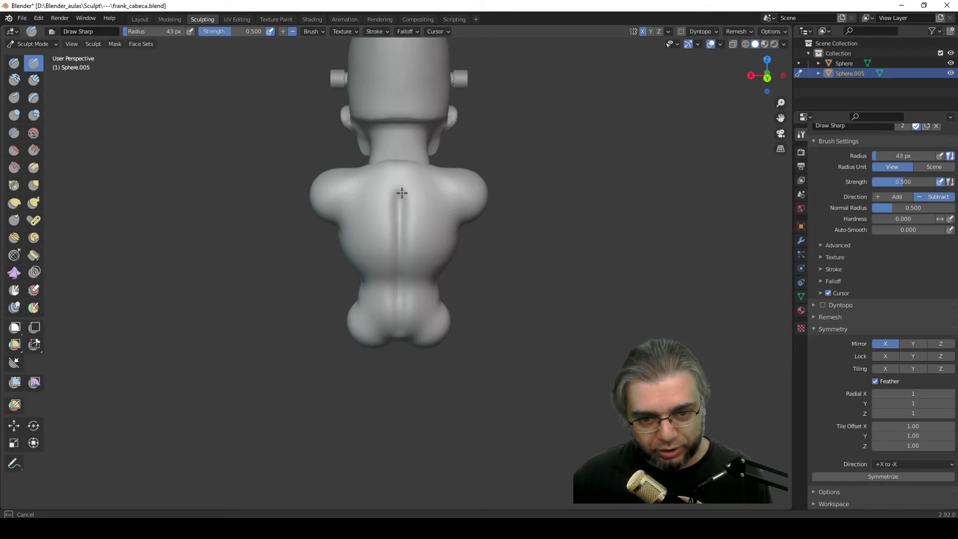
drag(401, 193, 398, 201)
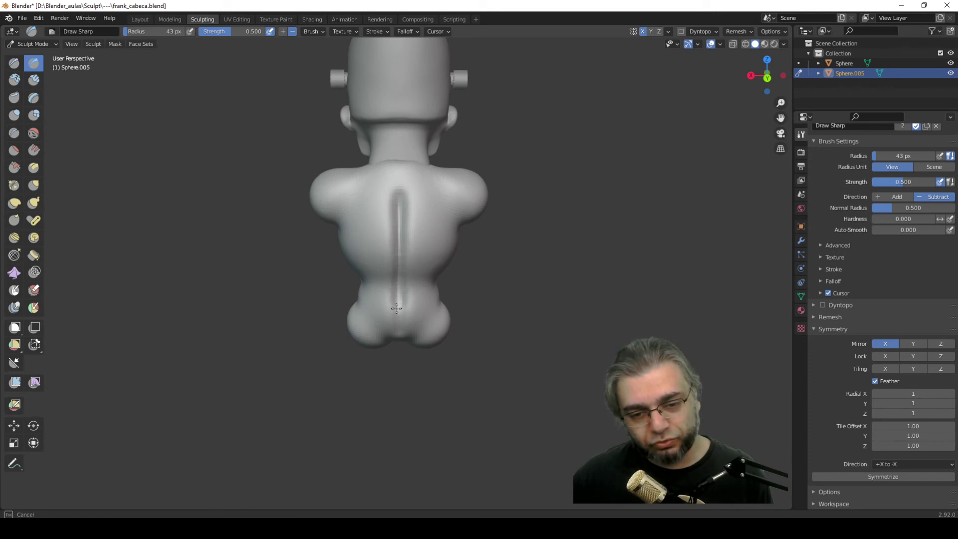
drag(396, 308, 395, 277)
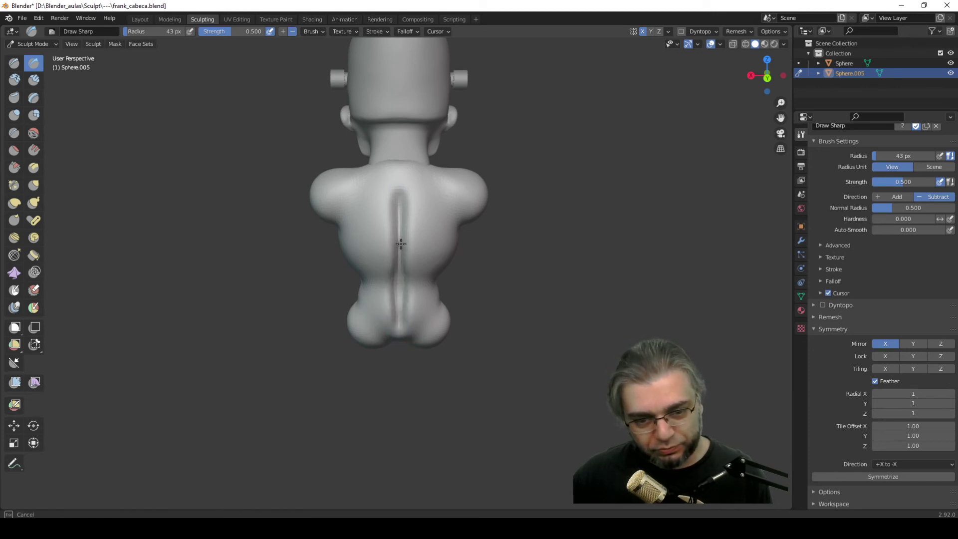
drag(402, 185, 396, 324)
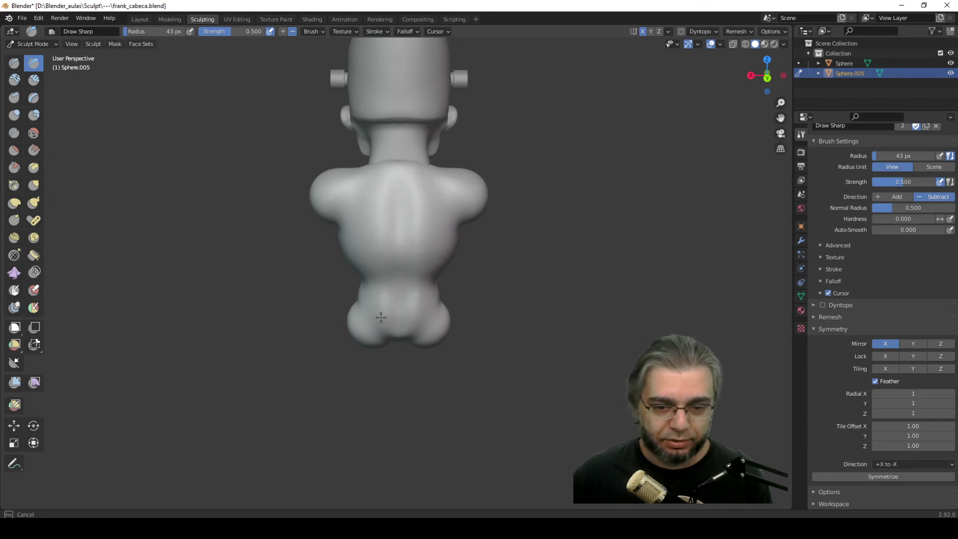
drag(399, 314, 396, 321)
middle_drag(395, 321, 438, 364)
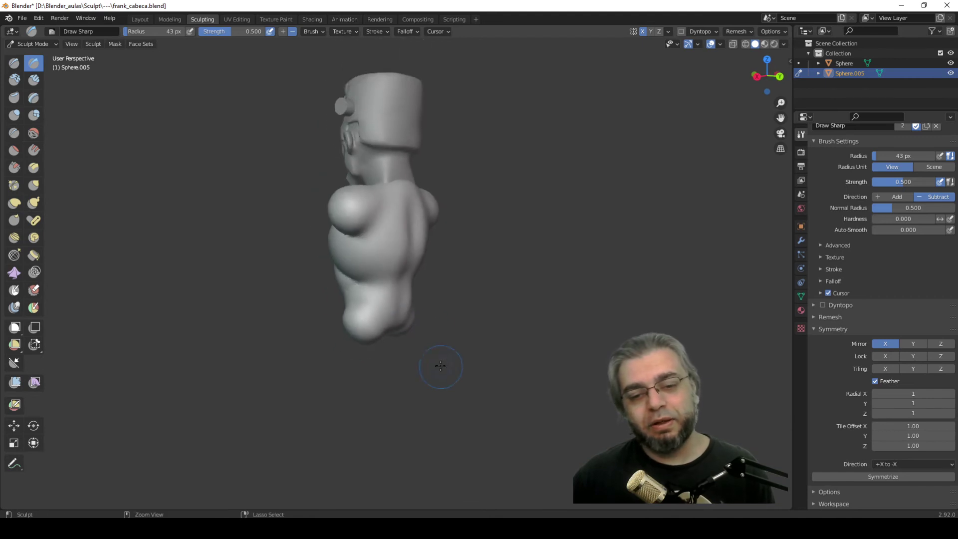
scroll(419, 291, up, 5)
middle_drag(419, 290, 364, 349)
scroll(364, 349, down, 3)
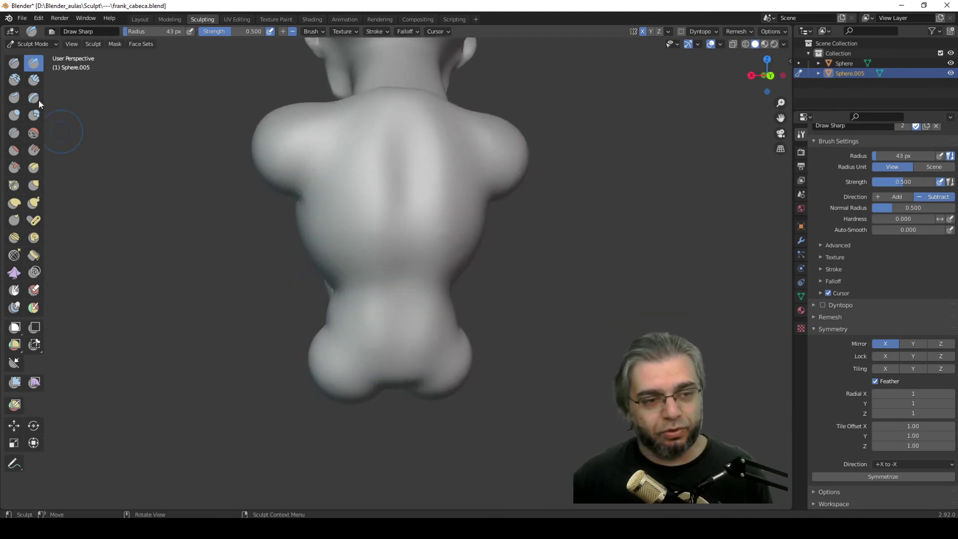
Step: Switch to Clay Strips at a 67 px radius and lay the first clay strokes on the buttocks
click(34, 81)
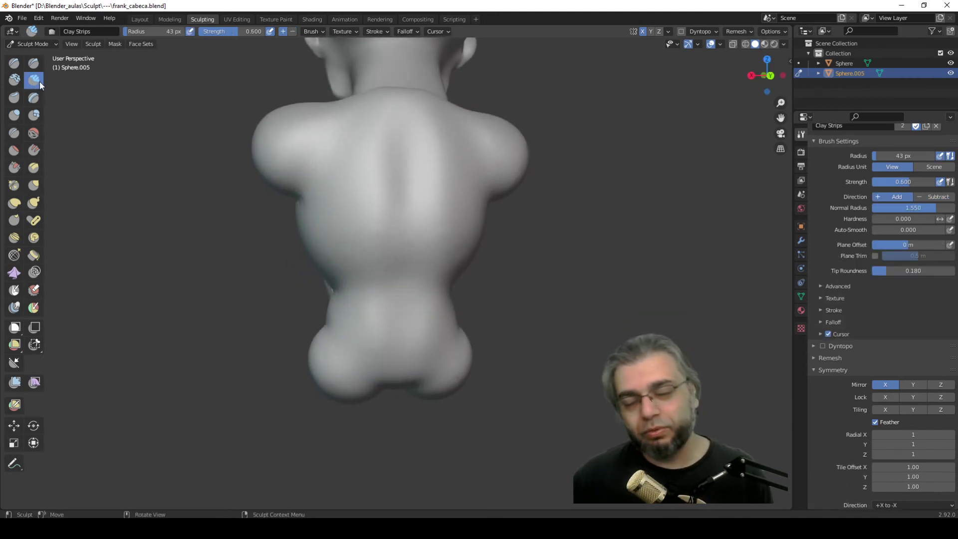
key(f)
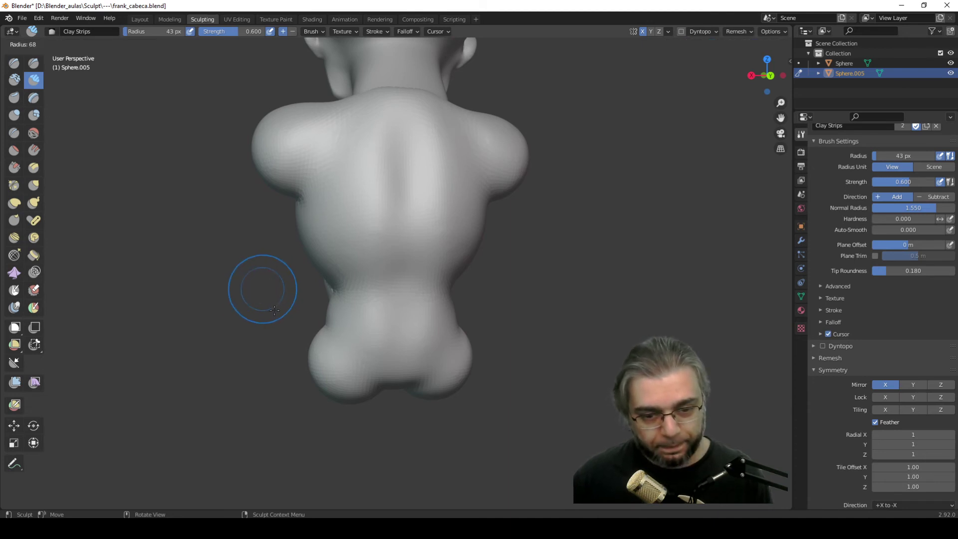
click(256, 289)
mouse_move(256, 289)
middle_down()
mouse_move(349, 342)
mouse_move(355, 363)
middle_up()
drag(355, 363, 379, 382)
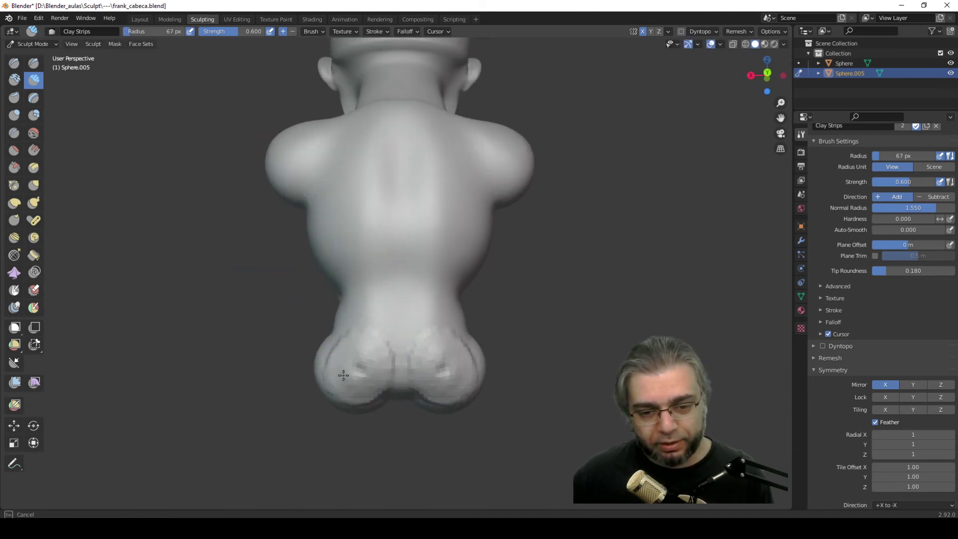
mouse_move(379, 382)
middle_down()
mouse_move(385, 347)
mouse_move(376, 343)
middle_up()
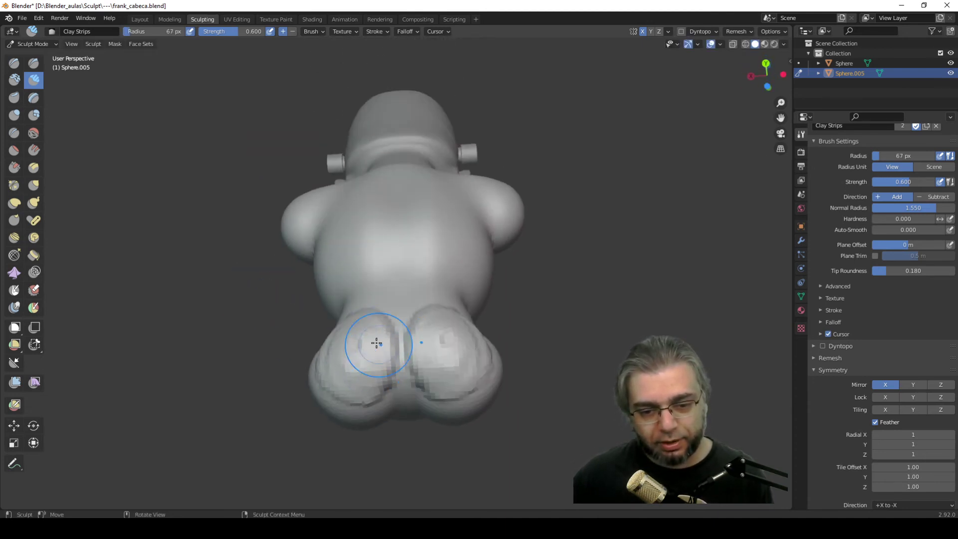
drag(376, 342, 357, 399)
Step: Keep adding mirrored clay to round out both lower buttocks, then orbit back toward the front
mouse_move(356, 399)
middle_down()
mouse_move(359, 410)
mouse_move(367, 347)
middle_up()
mouse_move(368, 346)
mouse_down()
mouse_move(346, 327)
mouse_move(344, 379)
mouse_move(370, 379)
mouse_up()
drag(381, 334, 374, 402)
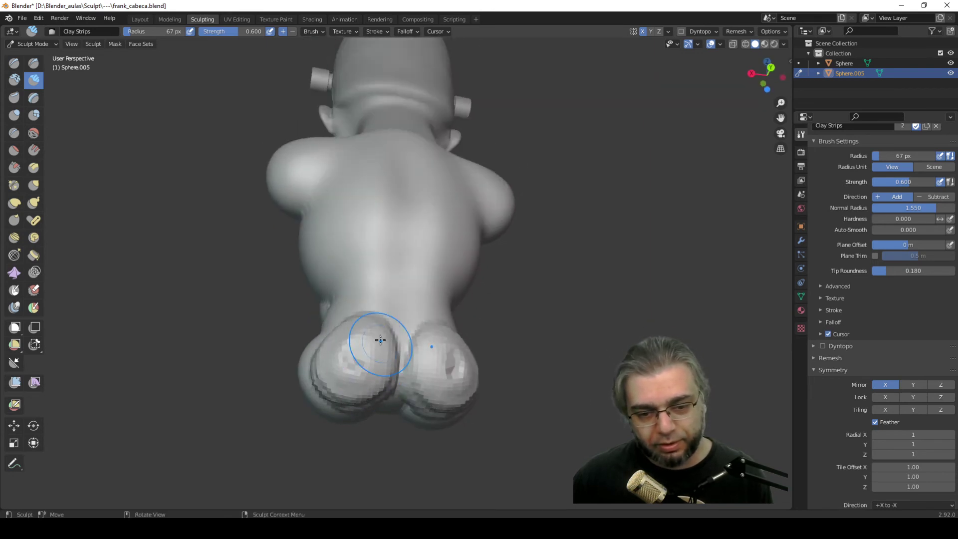
middle_drag(374, 402, 374, 348)
drag(374, 349, 349, 343)
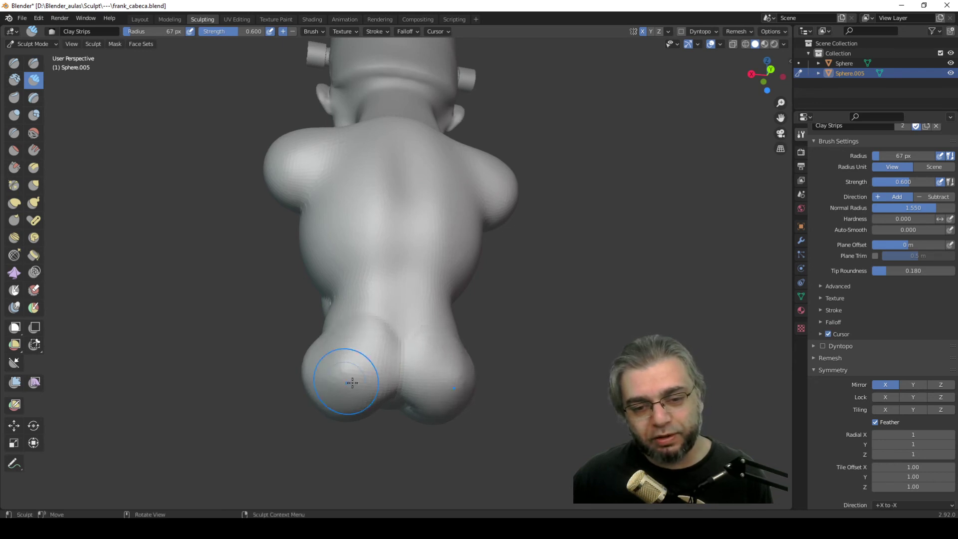
middle_drag(368, 367, 331, 348)
mouse_move(331, 349)
mouse_down()
mouse_move(348, 348)
mouse_move(344, 390)
mouse_up()
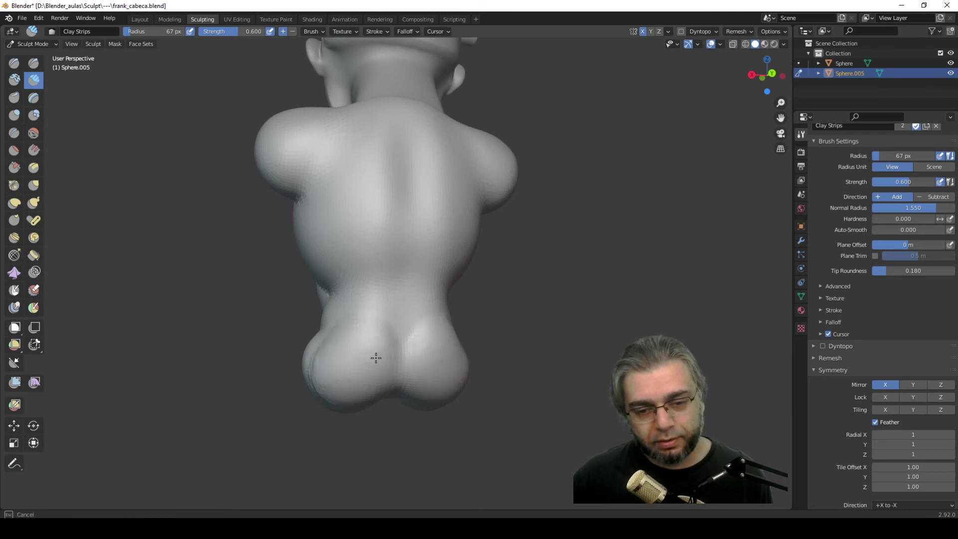
mouse_move(340, 369)
middle_down()
mouse_move(410, 310)
mouse_move(420, 283)
middle_up()
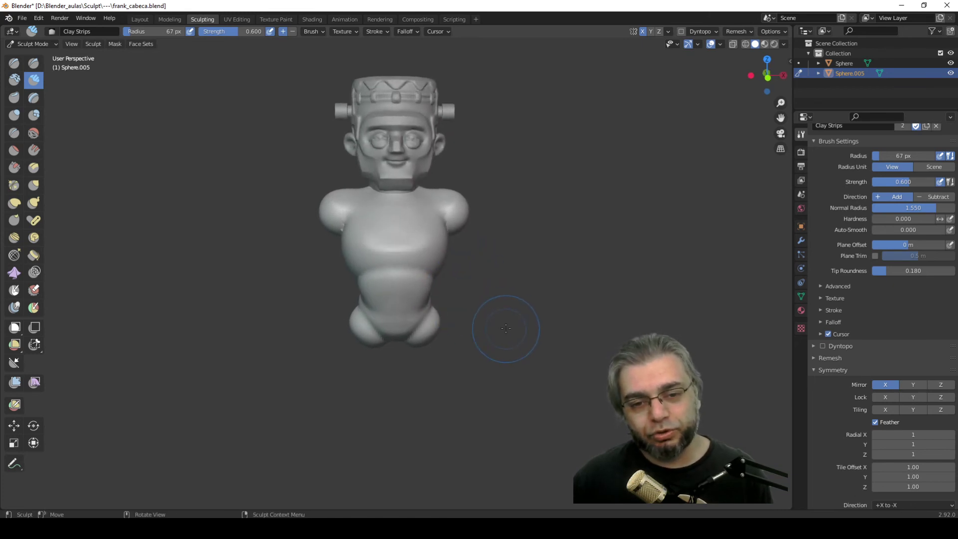
mouse_move(390, 296)
middle_down()
mouse_move(353, 306)
mouse_move(389, 316)
middle_up()
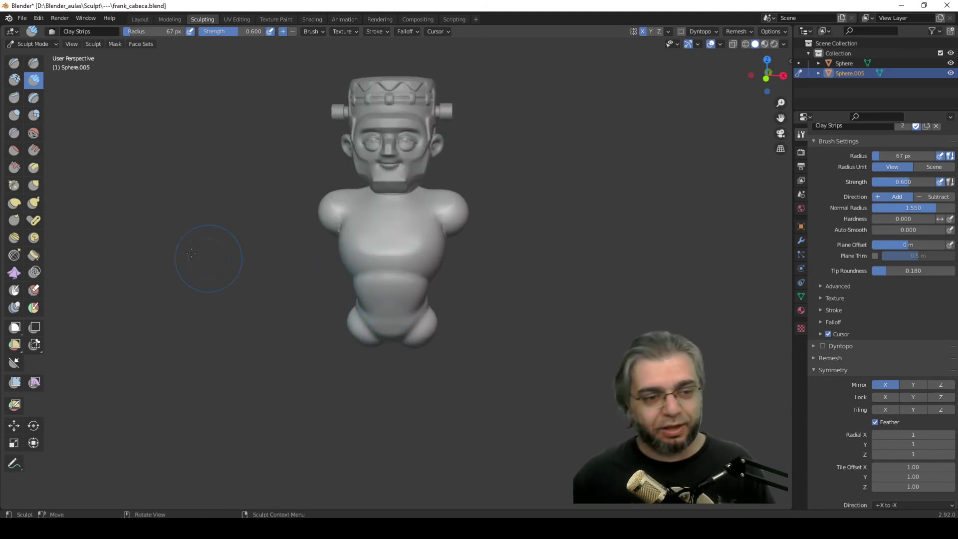
Step: Pull the lower belly and chest upward with the Grab brush at a 200 px radius
click(33, 185)
key(f)
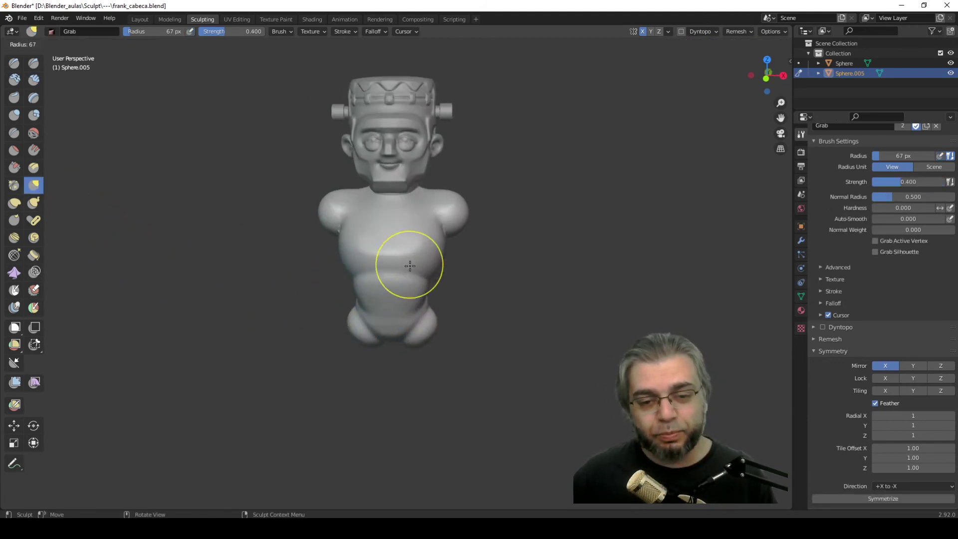
click(453, 287)
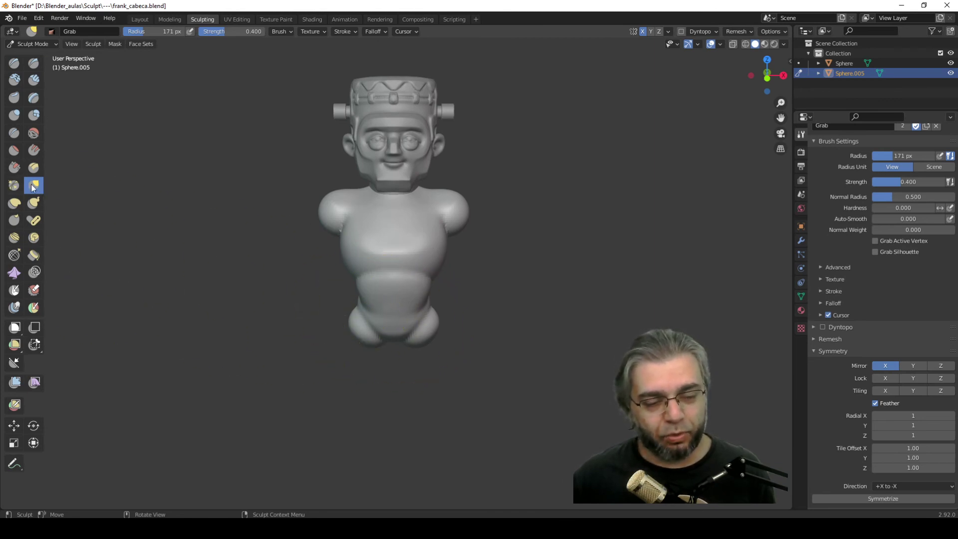
key(f)
click(475, 333)
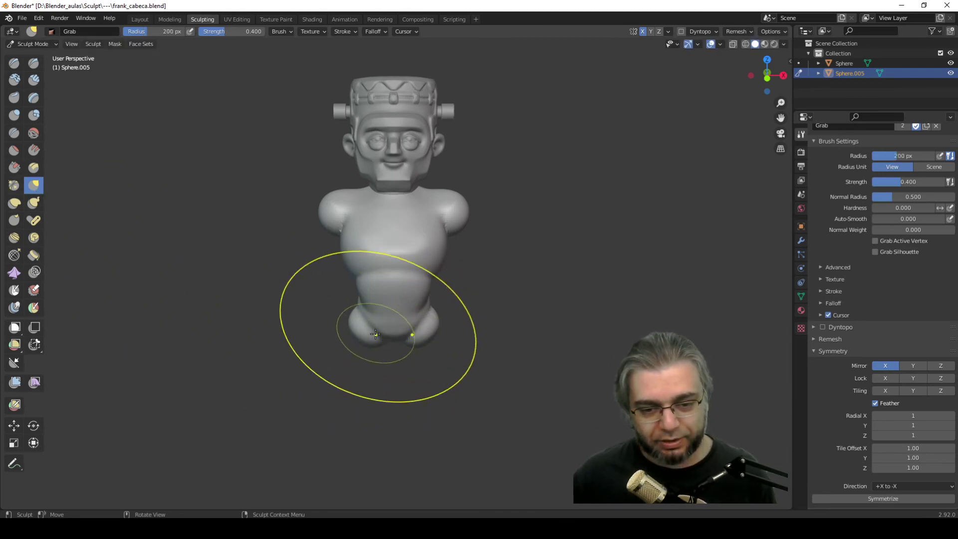
drag(375, 333, 374, 321)
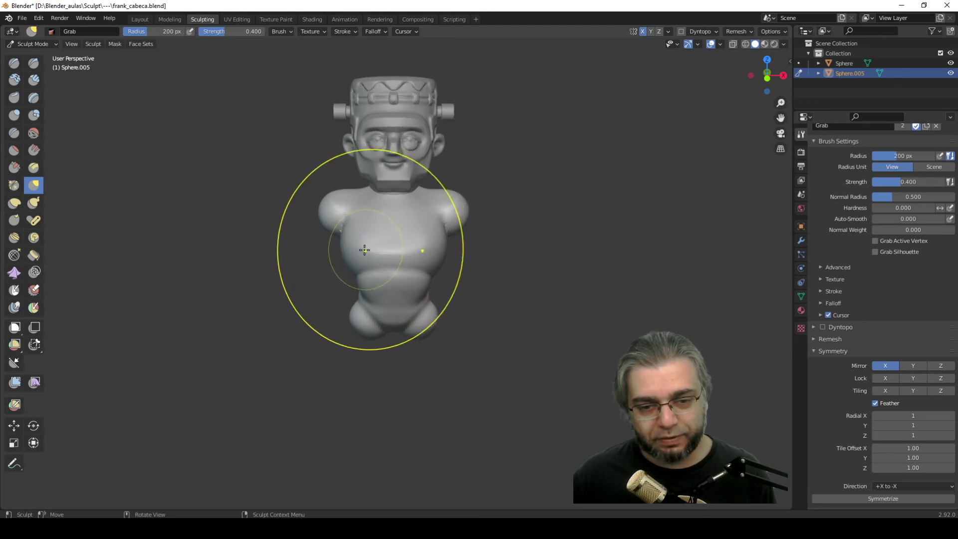
drag(365, 250, 360, 191)
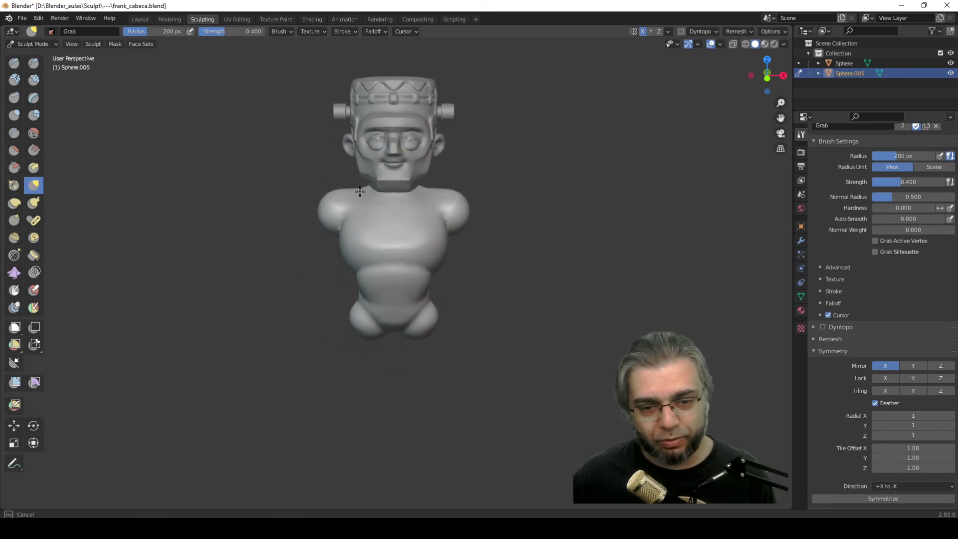
Step: From the side, reshape the belly profile at 125 px, then nudge the chest front at 83 px
mouse_move(406, 259)
middle_down()
mouse_move(349, 306)
mouse_move(344, 300)
middle_up()
key(f)
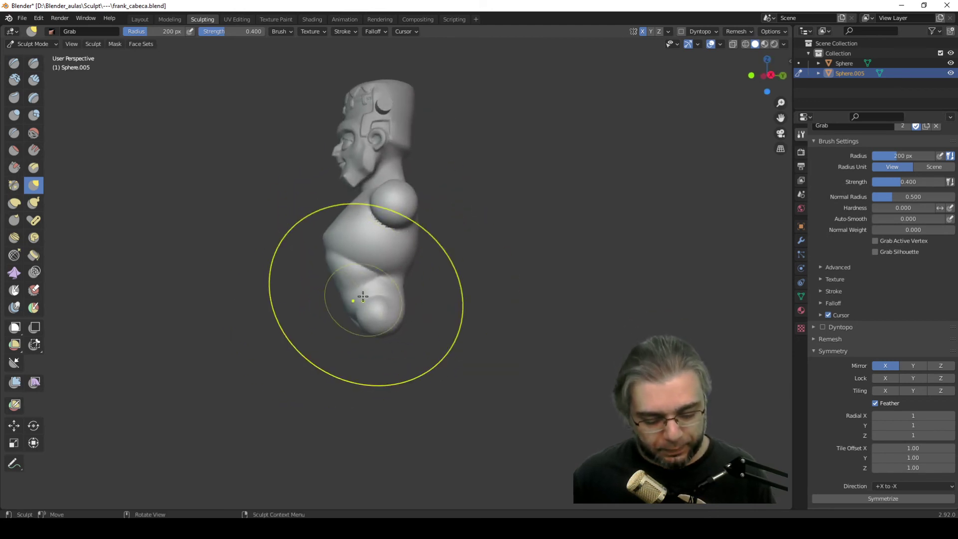
click(343, 271)
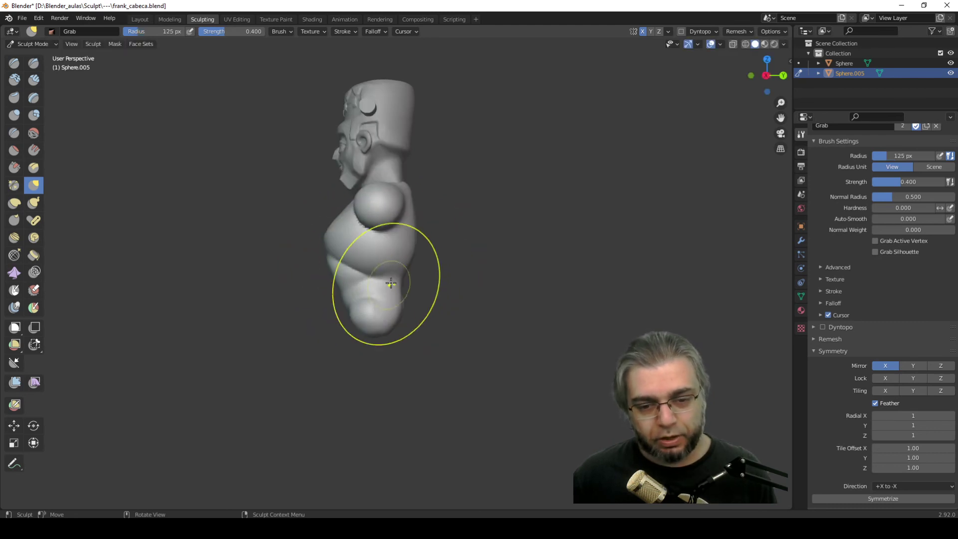
drag(384, 282, 405, 258)
key(f)
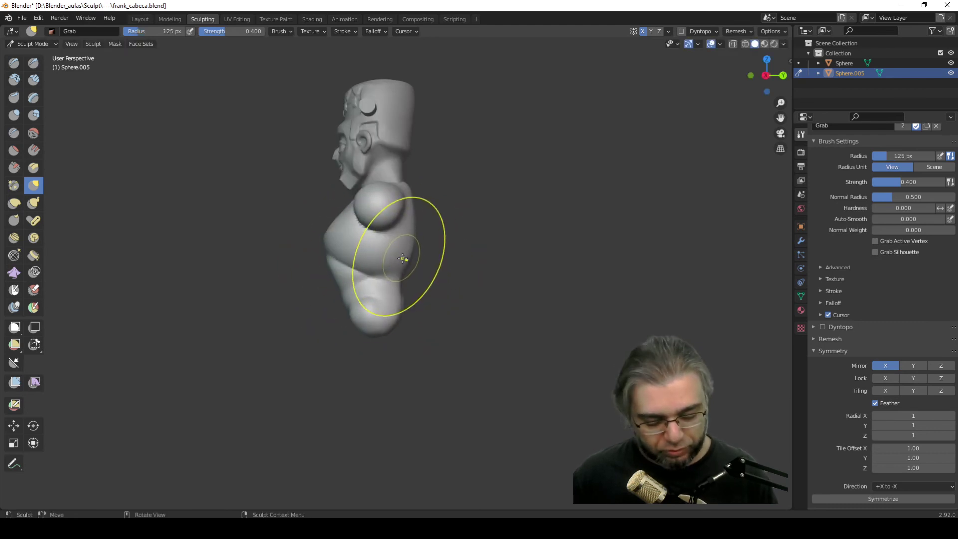
click(393, 259)
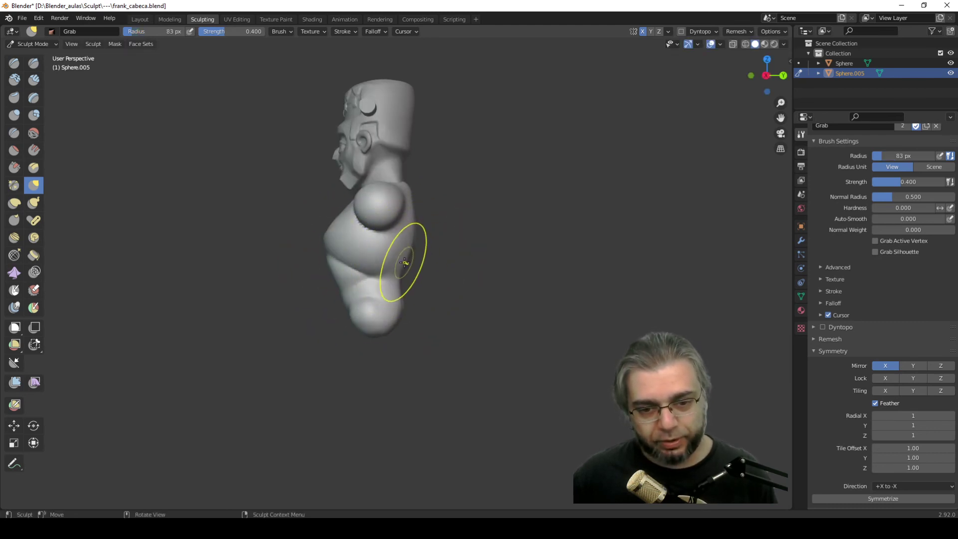
drag(396, 266, 402, 258)
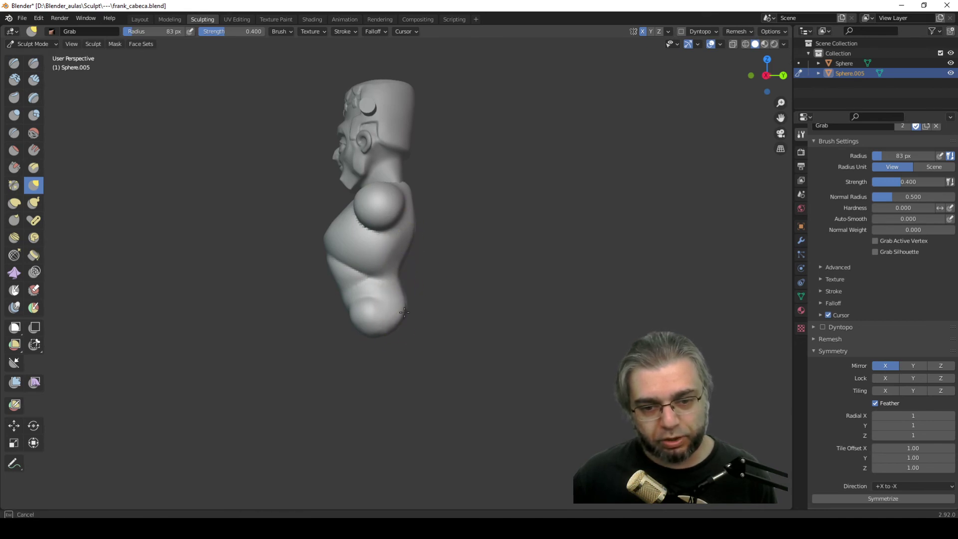
Step: Orbit from side profile round to the front to check the torso silhouette
mouse_move(399, 309)
middle_down()
mouse_move(418, 228)
mouse_move(445, 214)
middle_up()
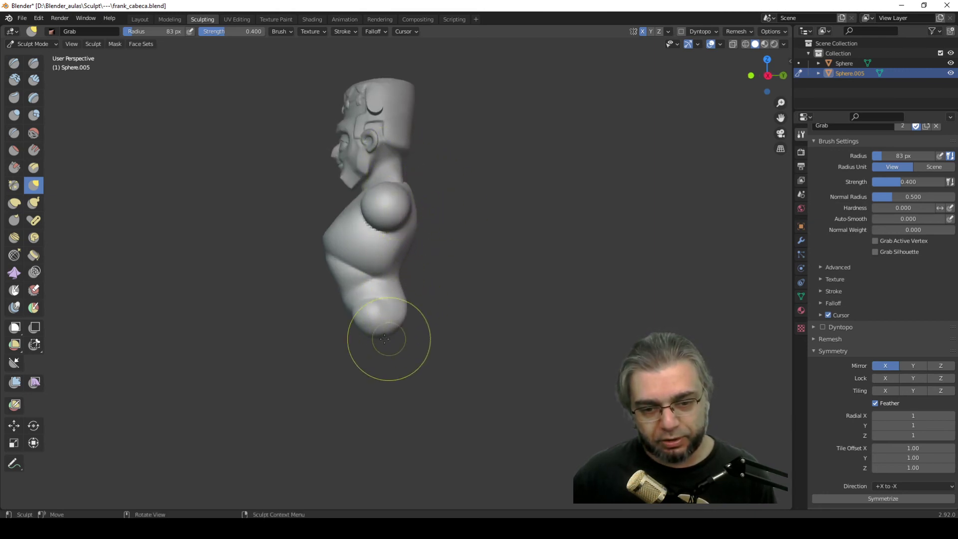
middle_drag(412, 181, 402, 193)
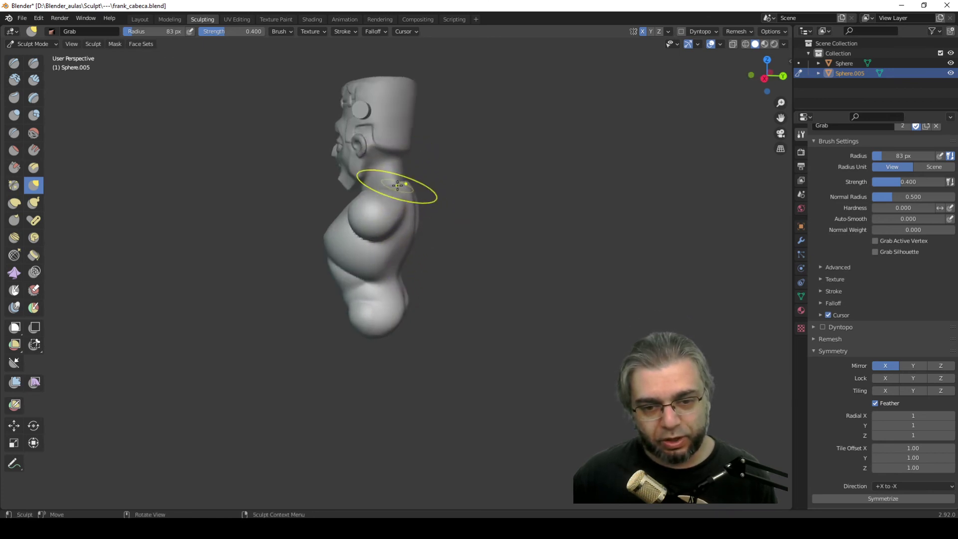
drag(400, 254, 394, 254)
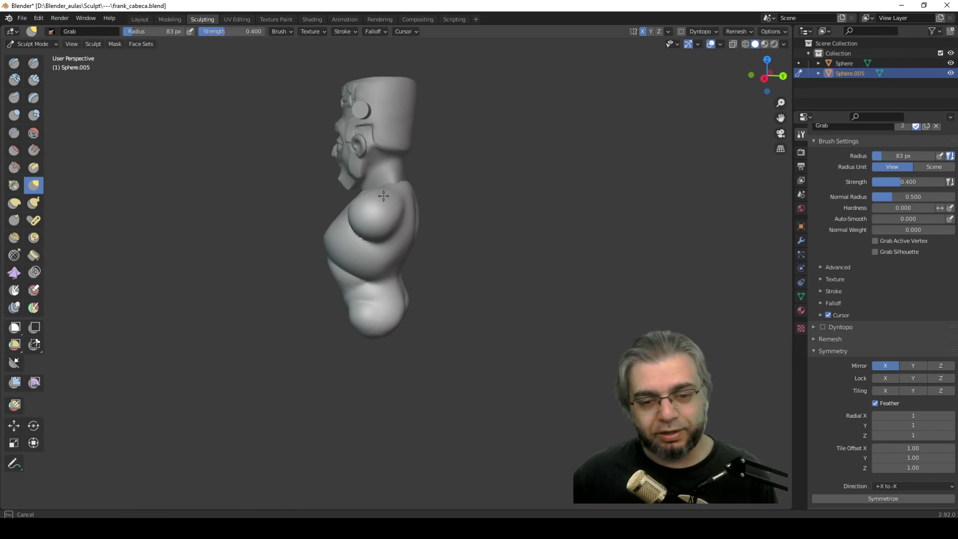
middle_drag(380, 294, 413, 241)
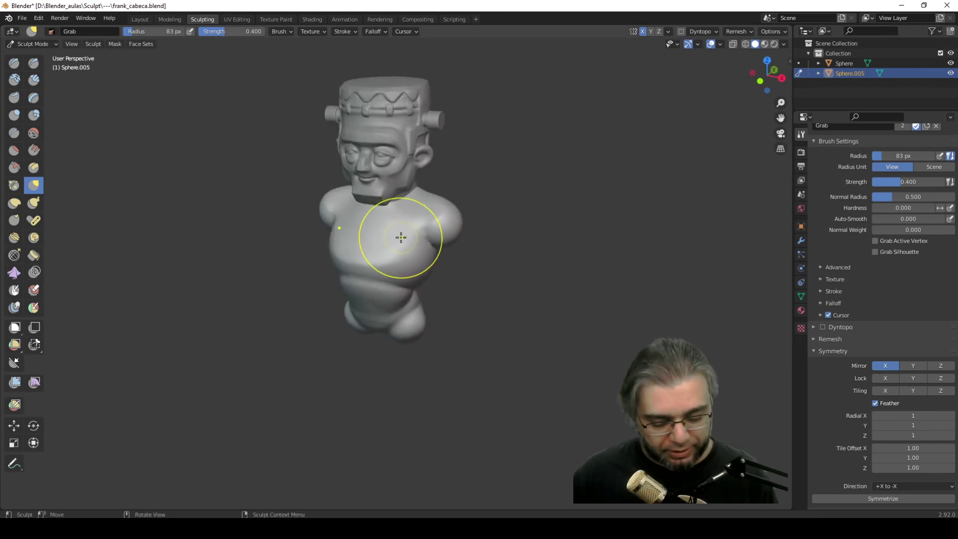
Step: Pull the upper chest under the chin with a 32 px Grab brush, then orbit to a front view
key(f)
click(399, 234)
drag(413, 214, 411, 208)
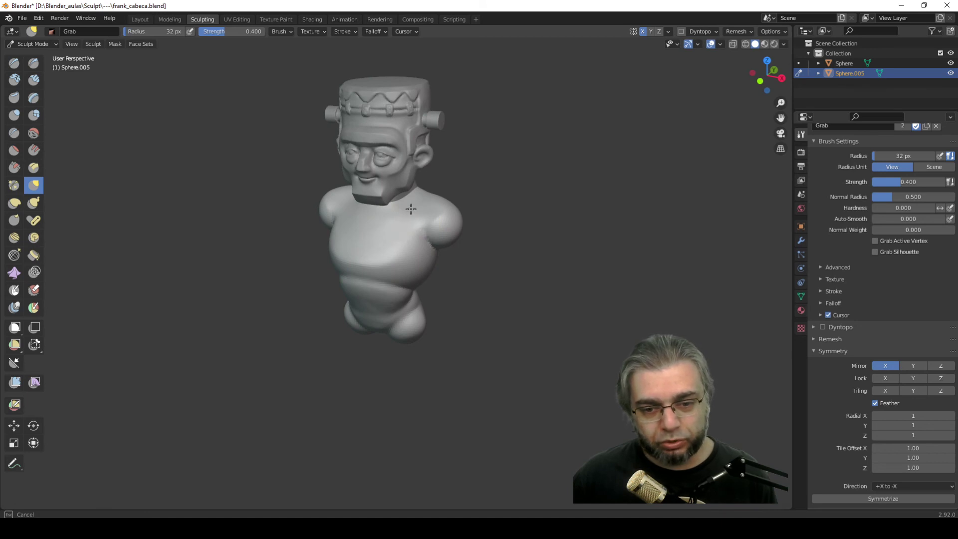
middle_drag(395, 289, 419, 277)
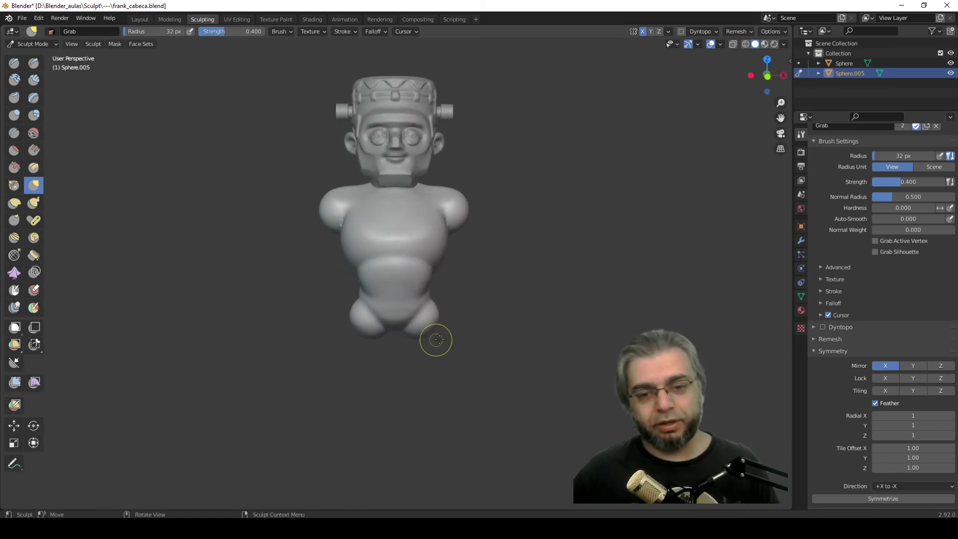
mouse_move(434, 338)
middle_down()
mouse_move(398, 316)
mouse_move(415, 313)
mouse_move(406, 313)
middle_up()
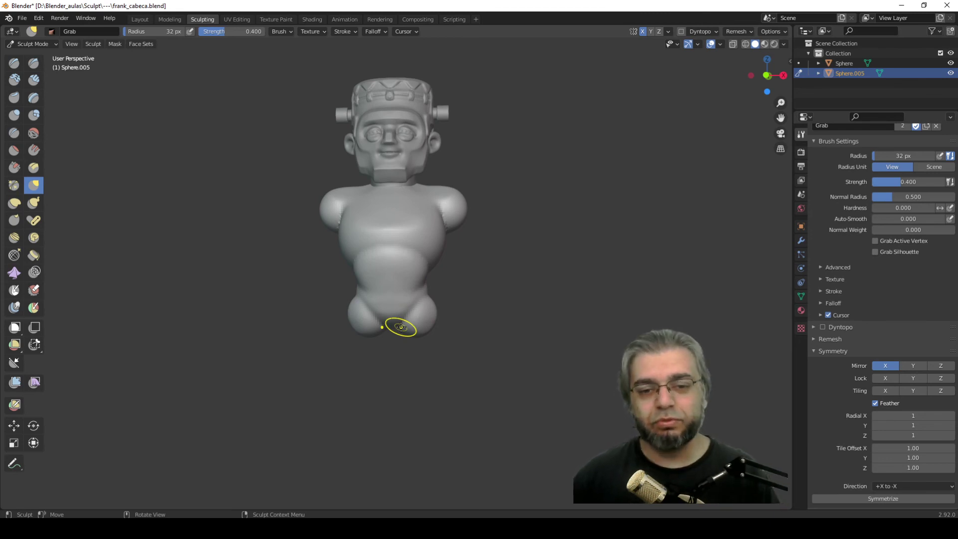
middle_drag(465, 275, 397, 268)
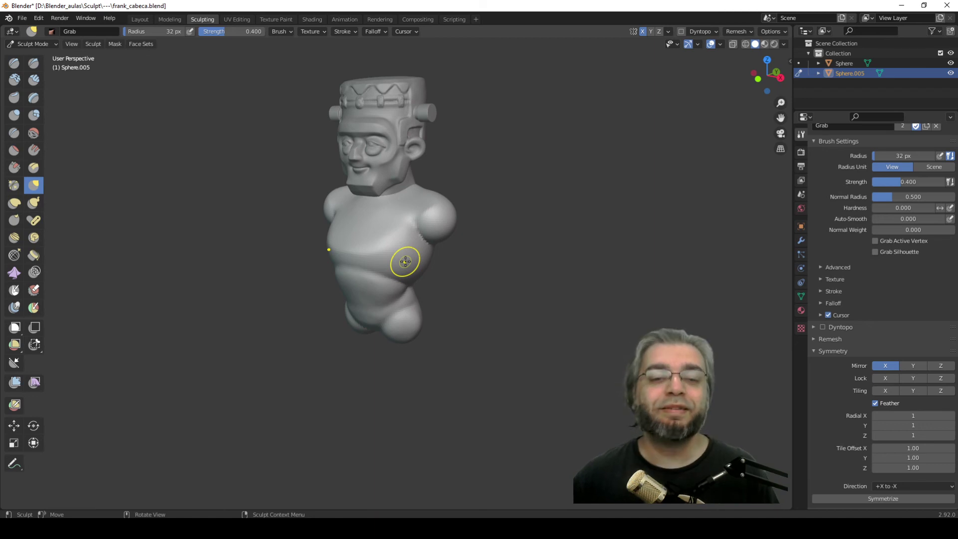
mouse_move(310, 346)
middle_down()
mouse_move(466, 293)
mouse_move(444, 306)
mouse_move(455, 275)
mouse_move(381, 261)
mouse_move(392, 218)
middle_up()
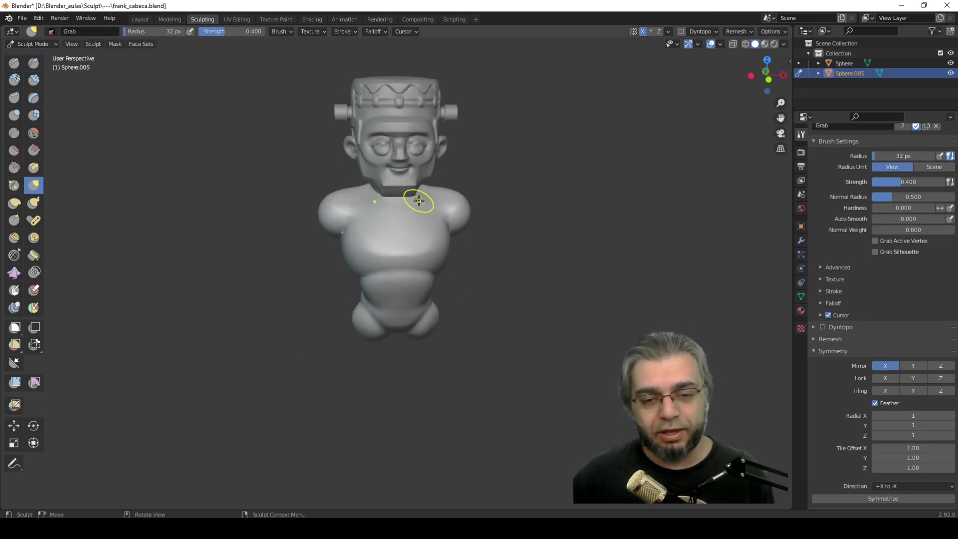
Step: Build up clay along the neck base and across both shoulders with Clay Strips
click(35, 80)
mouse_move(442, 193)
middle_down()
mouse_move(407, 214)
mouse_move(394, 208)
mouse_move(412, 207)
mouse_move(431, 170)
middle_up()
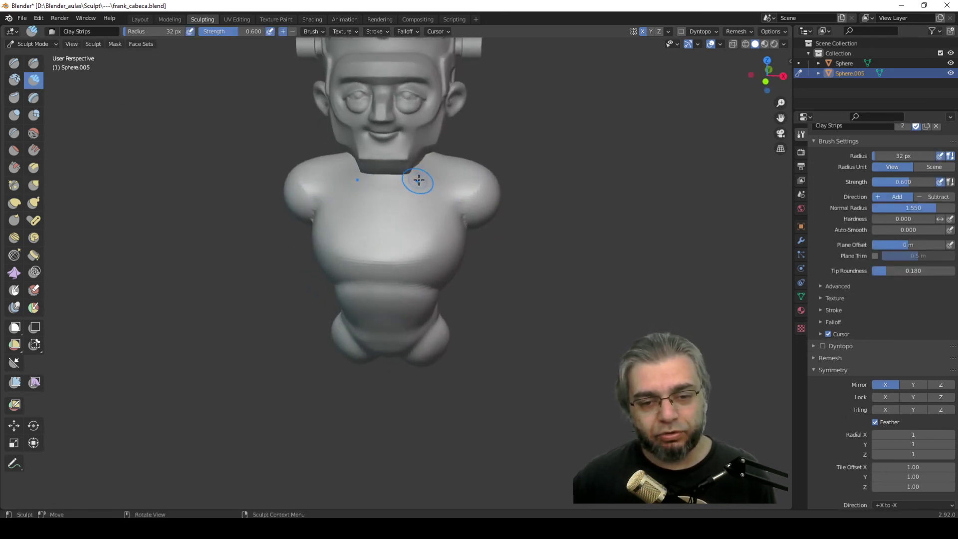
mouse_move(419, 181)
mouse_down()
mouse_move(319, 167)
mouse_move(358, 182)
mouse_move(347, 174)
mouse_up()
mouse_move(348, 174)
middle_down()
mouse_move(444, 224)
mouse_move(466, 201)
middle_up()
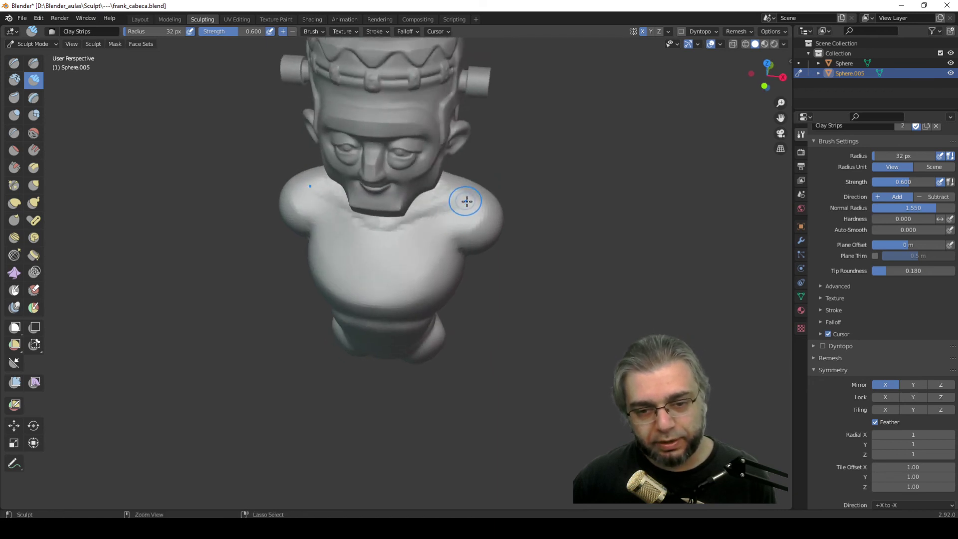
mouse_move(481, 208)
mouse_down()
mouse_move(387, 220)
mouse_move(331, 198)
mouse_up()
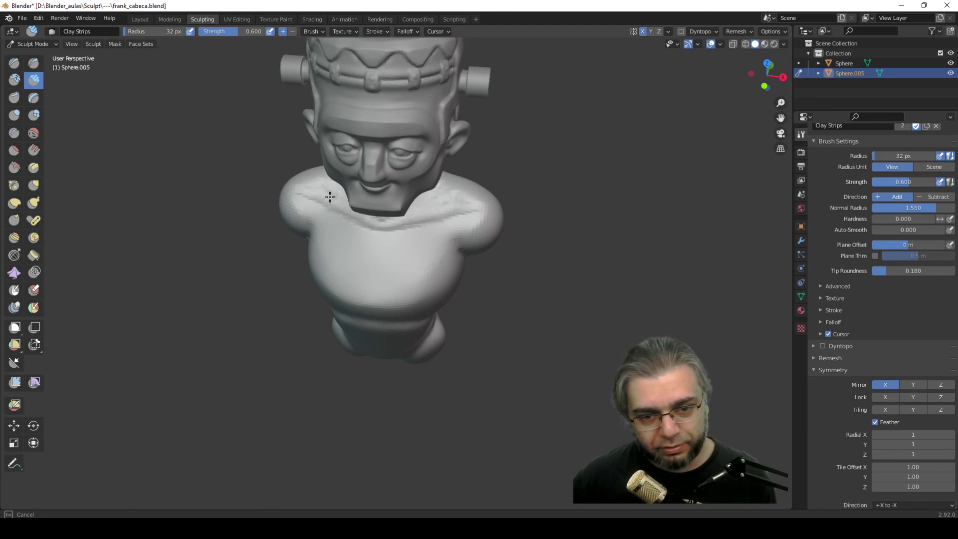
Step: Zoom out and orbit around the figure to review the neck and shoulders from all sides
middle_drag(398, 214, 394, 184)
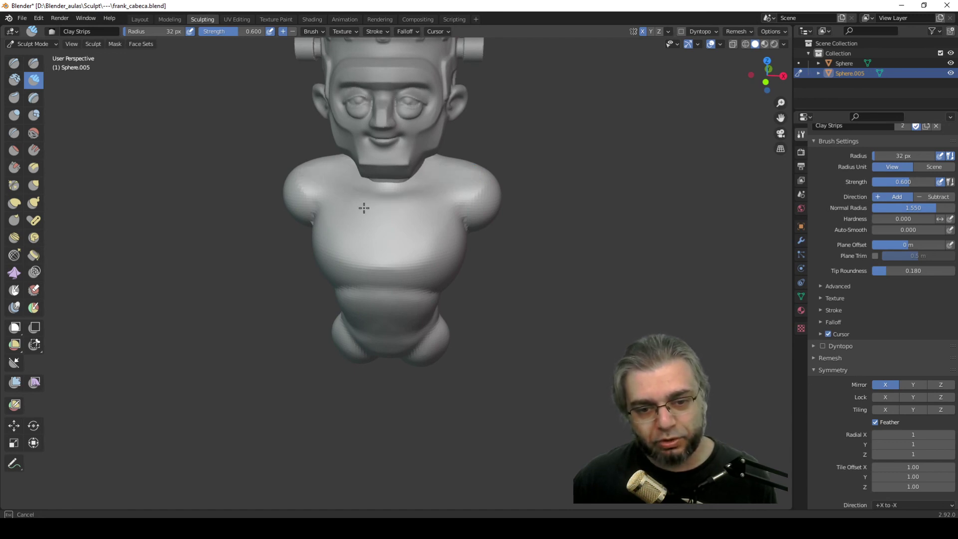
middle_drag(424, 241, 419, 227)
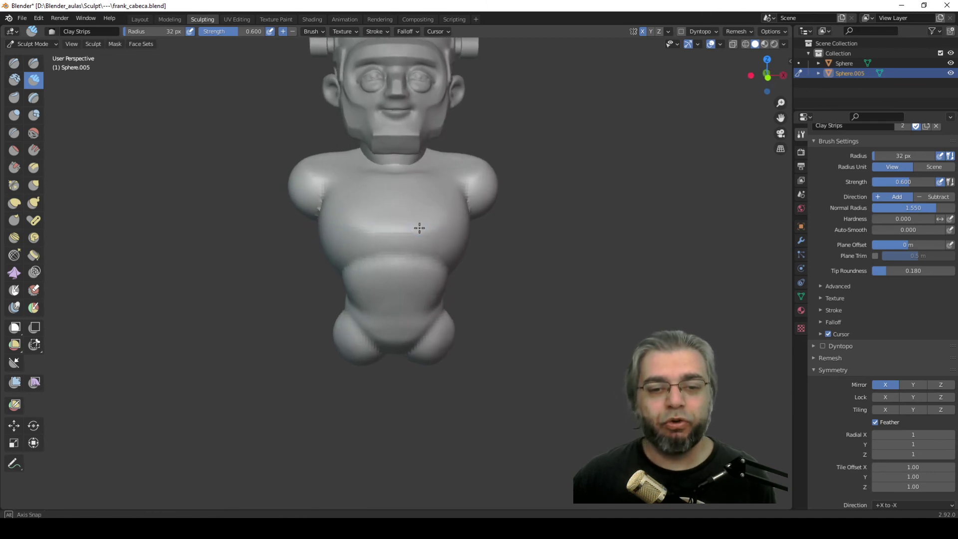
scroll(419, 235, down, 2)
scroll(420, 255, down, 2)
mouse_move(420, 268)
middle_down()
mouse_move(439, 214)
mouse_move(496, 293)
mouse_move(449, 325)
middle_up()
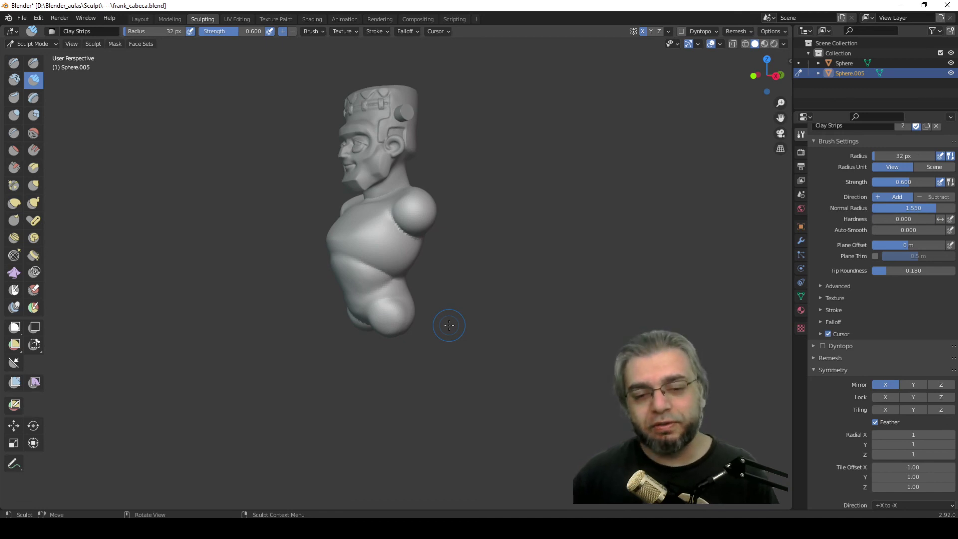
mouse_move(448, 325)
middle_down()
mouse_move(146, 325)
mouse_move(342, 346)
mouse_move(408, 269)
middle_up()
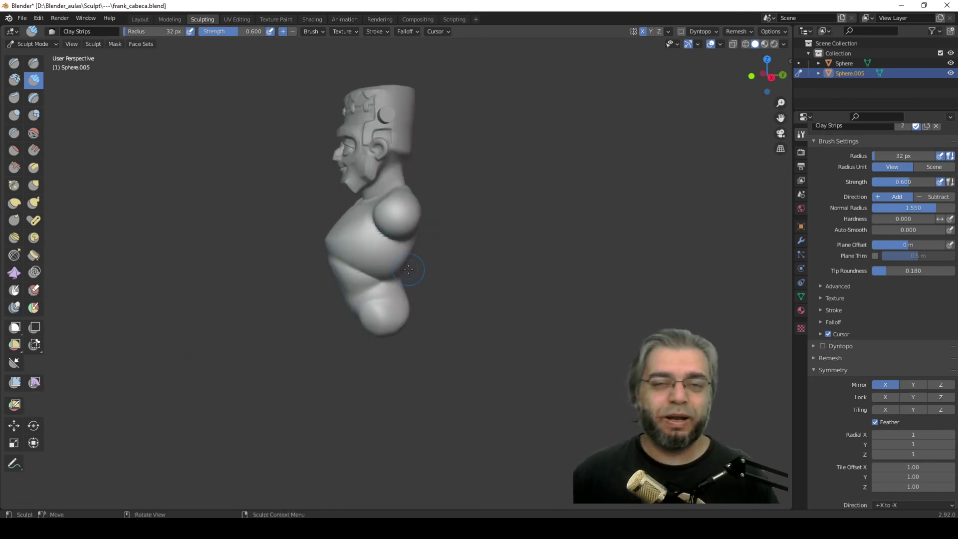
mouse_move(445, 331)
middle_down()
mouse_move(475, 284)
mouse_move(420, 265)
middle_up()
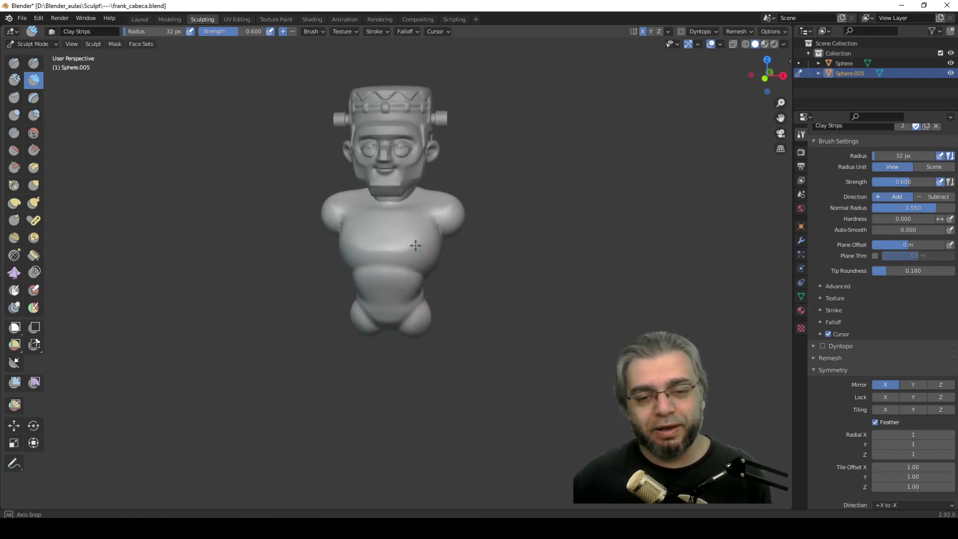
scroll(439, 262, down, 1)
scroll(434, 244, up, 4)
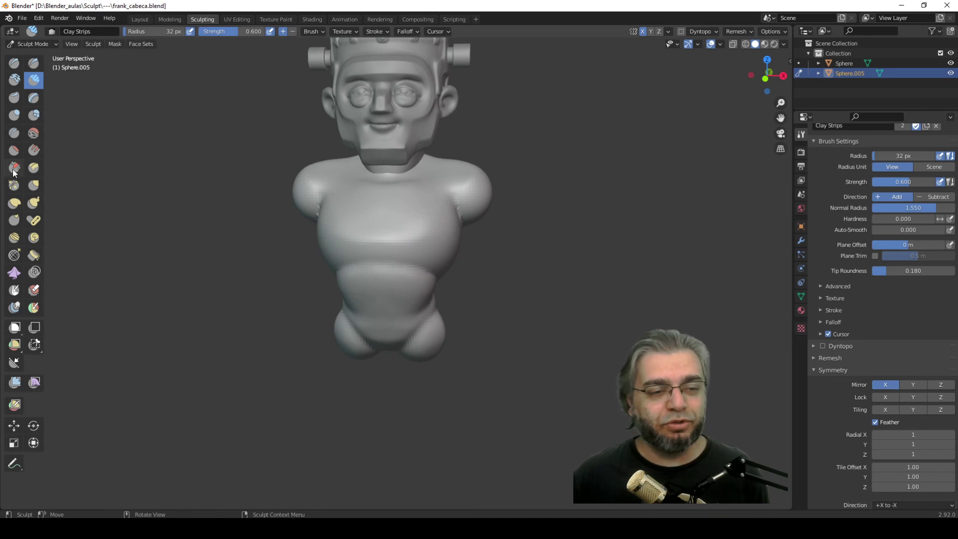
Step: Scrape the chest smooth with the Scrape/Peaks brush at a 66 px radius
click(14, 167)
key(f)
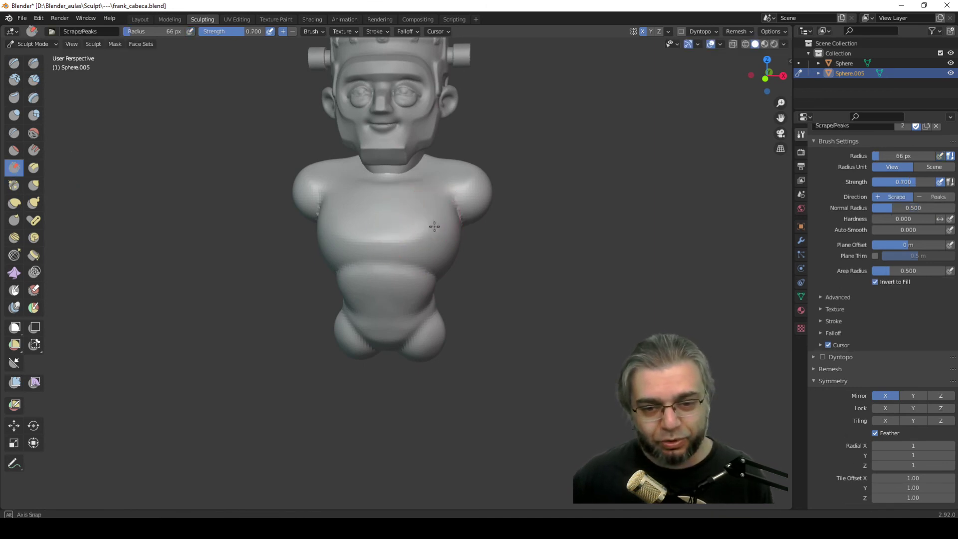
middle_drag(434, 227, 432, 220)
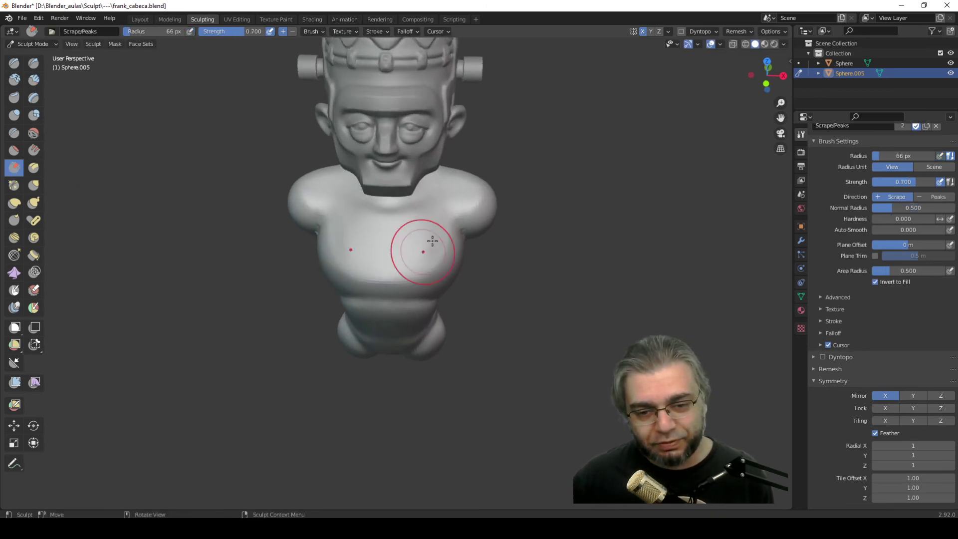
drag(432, 240, 421, 263)
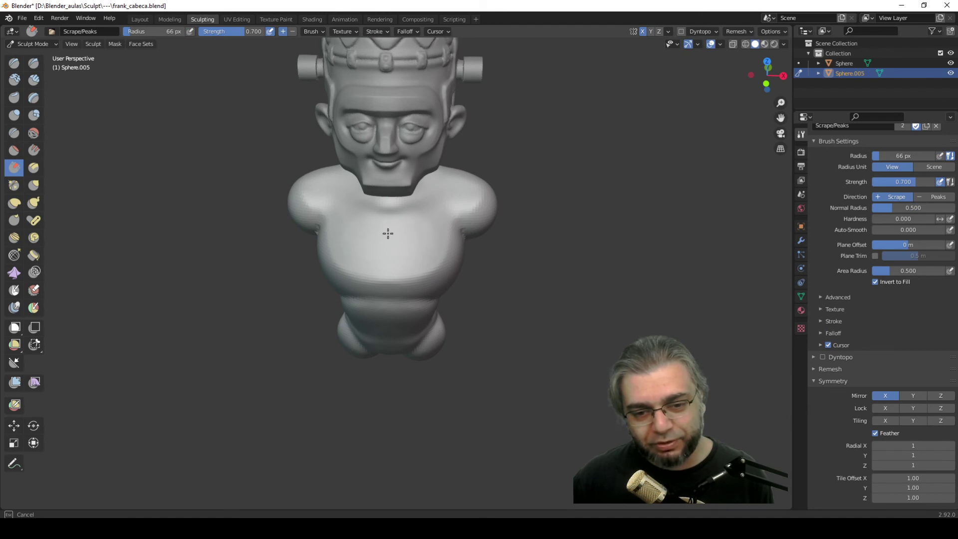
drag(345, 252, 412, 256)
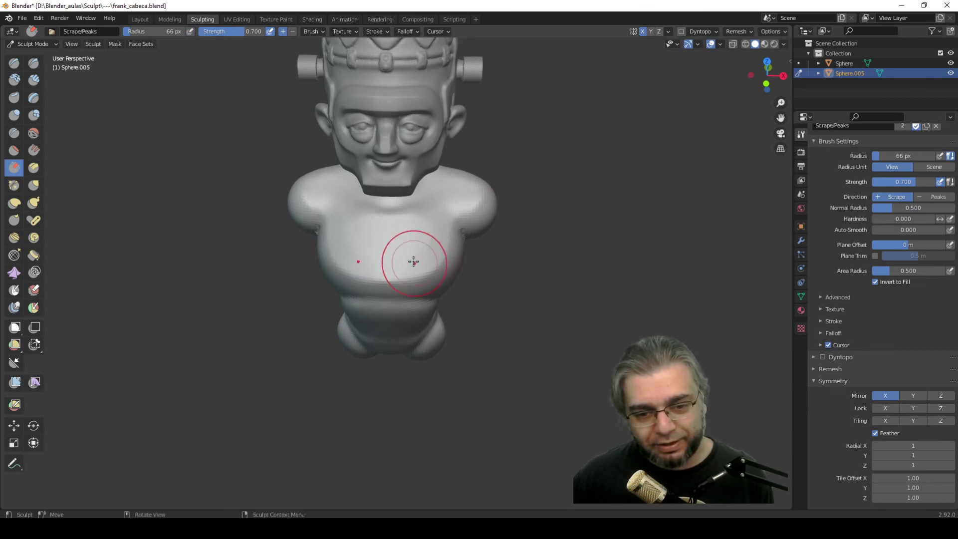
middle_drag(439, 242, 413, 239)
drag(427, 227, 402, 248)
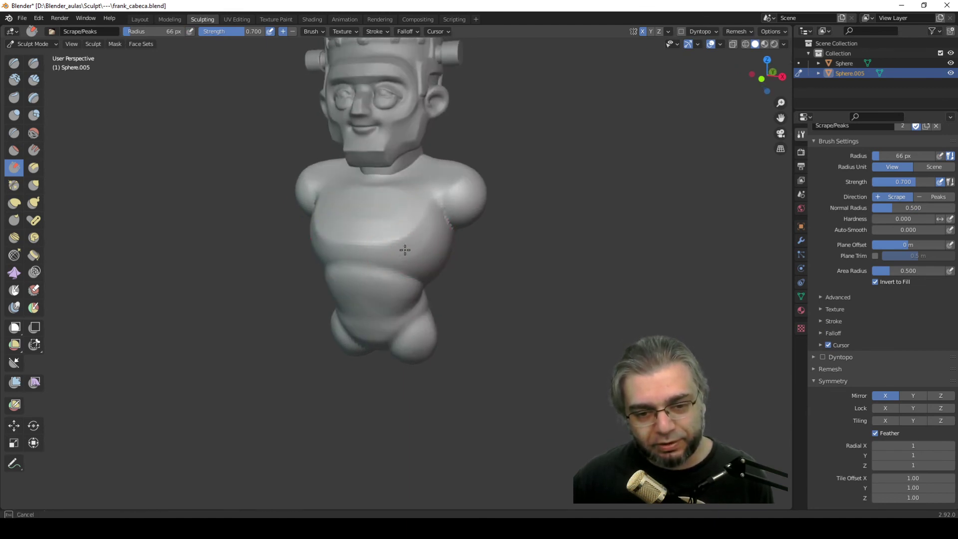
mouse_move(398, 213)
mouse_down()
mouse_move(363, 225)
mouse_move(369, 209)
mouse_up()
middle_drag(369, 209, 381, 214)
mouse_move(381, 214)
mouse_down()
mouse_move(359, 242)
mouse_move(329, 247)
mouse_up()
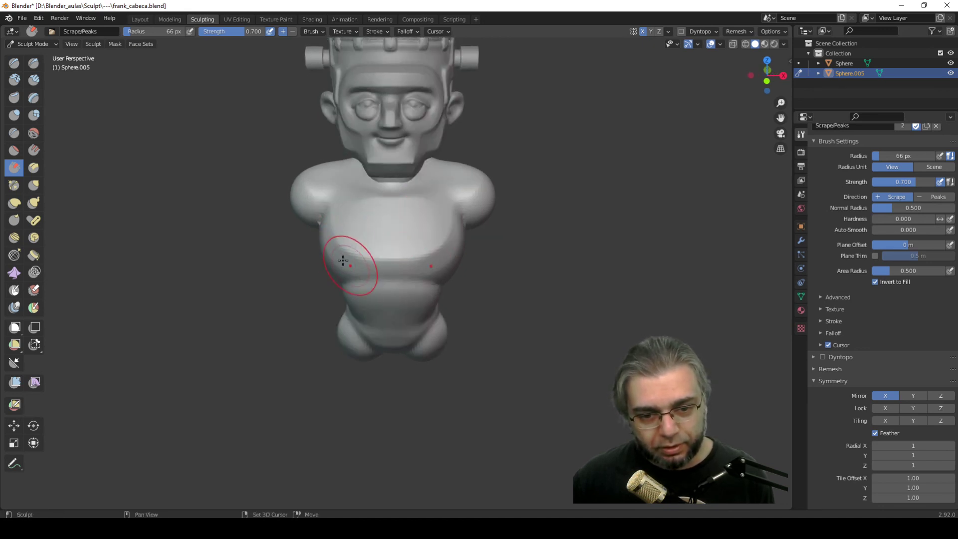
Step: Flatten the lower body, upper and middle back, and left shoulder with scraping strokes
middle_drag(343, 260, 381, 306)
mouse_move(381, 306)
mouse_down()
mouse_move(381, 314)
mouse_move(391, 279)
mouse_up()
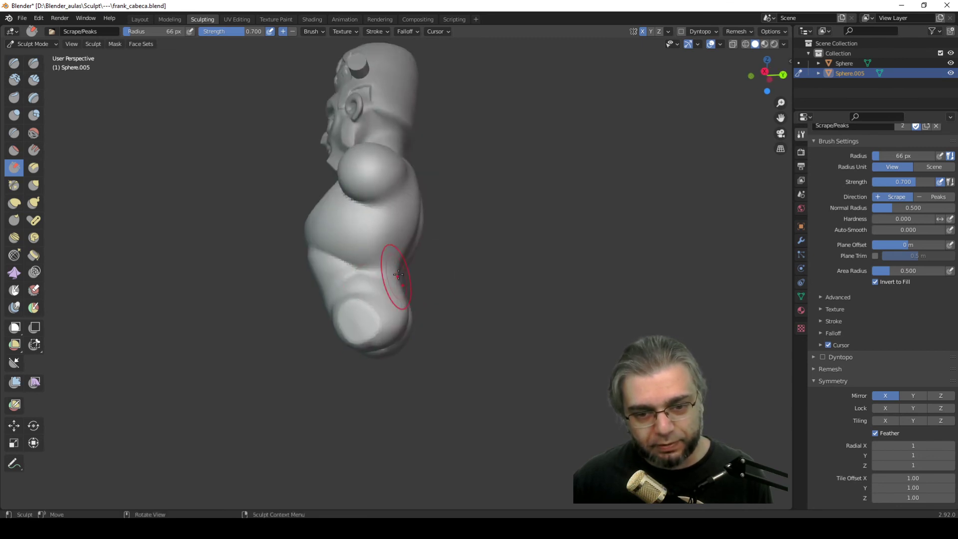
middle_drag(392, 279, 374, 246)
mouse_move(375, 245)
mouse_down()
mouse_move(379, 192)
mouse_move(380, 235)
mouse_move(378, 227)
mouse_up()
middle_drag(378, 227, 376, 188)
drag(376, 189, 374, 246)
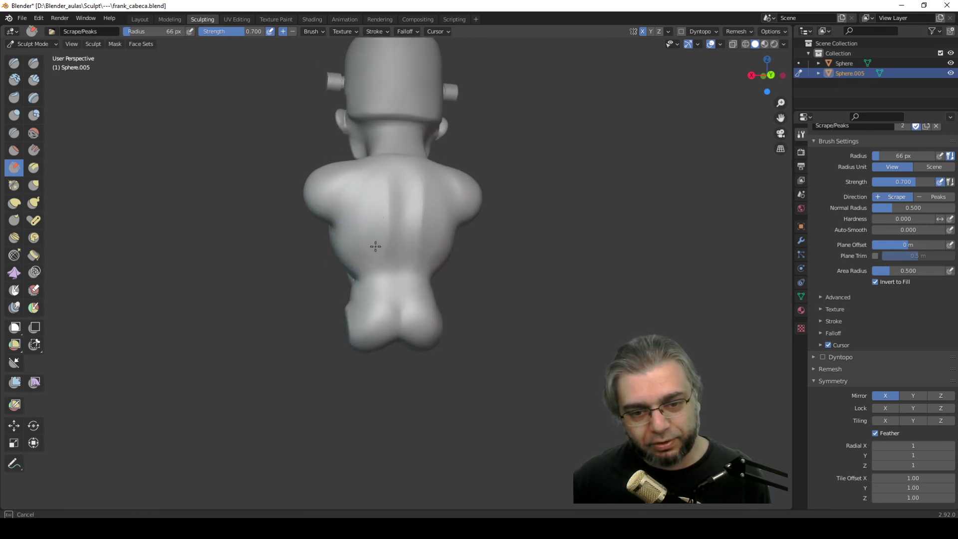
middle_drag(369, 170, 359, 188)
drag(359, 188, 320, 190)
mouse_move(369, 212)
mouse_down()
mouse_move(321, 188)
mouse_move(362, 209)
mouse_up()
Step: Return to the front and scrape further down the chest
drag(361, 256, 353, 289)
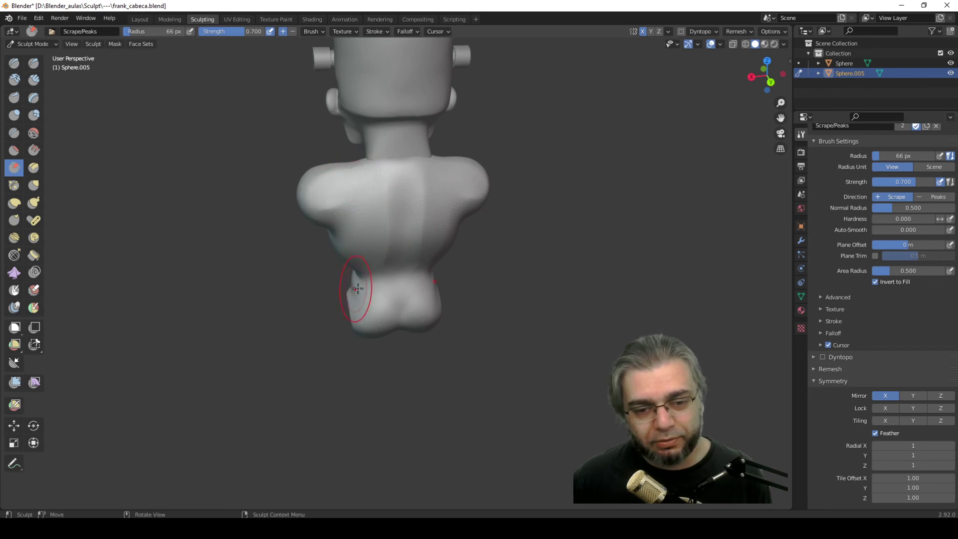
middle_drag(353, 289, 438, 250)
mouse_move(419, 197)
mouse_down()
mouse_move(368, 201)
mouse_move(374, 235)
mouse_up()
mouse_move(374, 235)
middle_down()
mouse_move(419, 311)
mouse_move(487, 283)
middle_up()
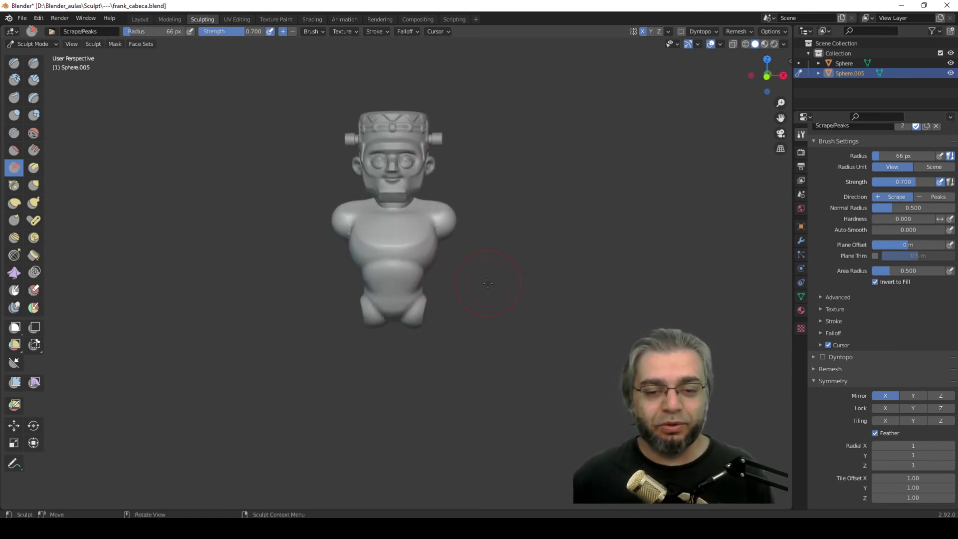
mouse_move(411, 343)
middle_down()
mouse_move(393, 323)
mouse_move(424, 230)
mouse_move(394, 310)
mouse_move(353, 340)
middle_up()
middle_drag(423, 342, 388, 340)
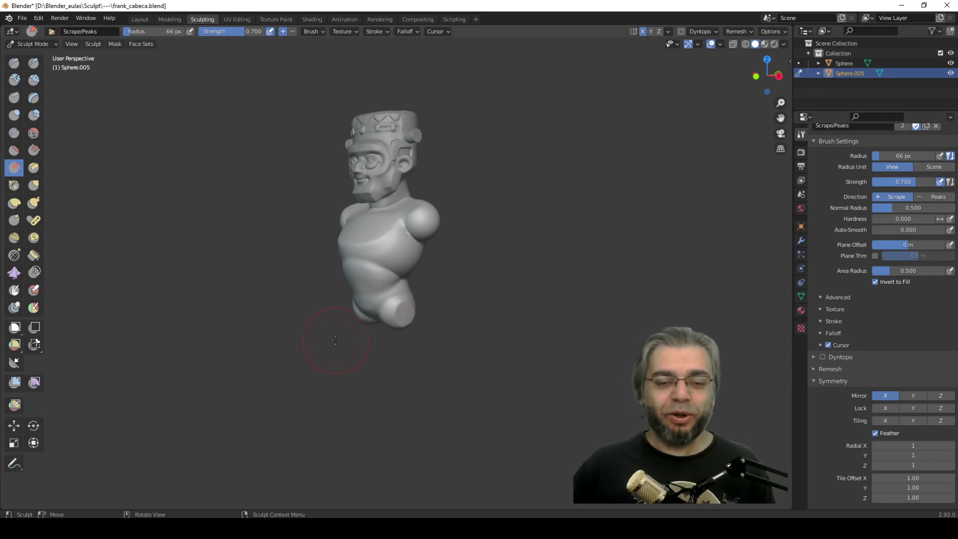
middle_drag(335, 340, 385, 361)
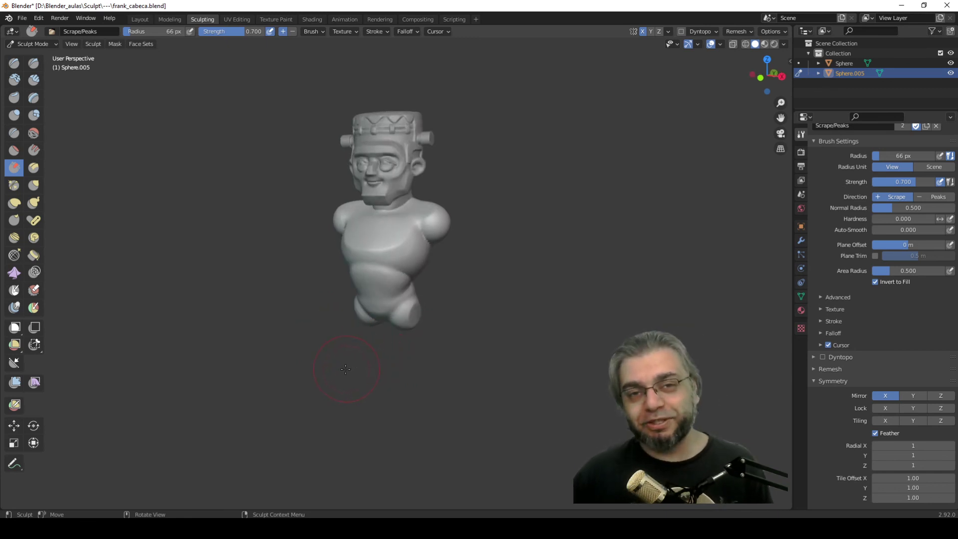